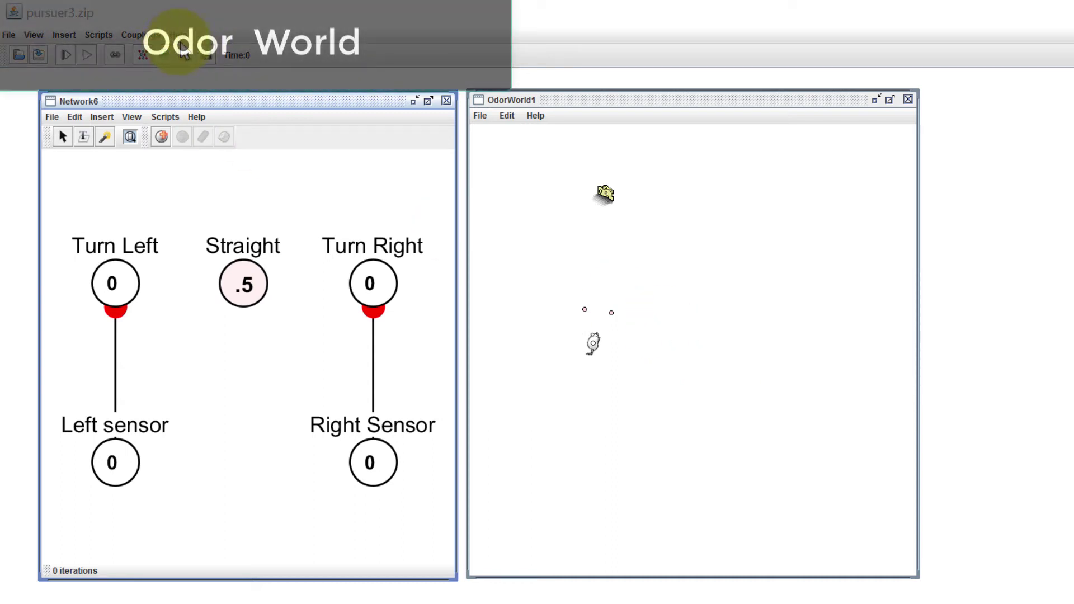
Step: Create a new Odor World and move its window to the right
mouse_move(628, 101)
left_mouse_down()
mouse_move(643, 108)
mouse_move(636, 101)
left_mouse_up()
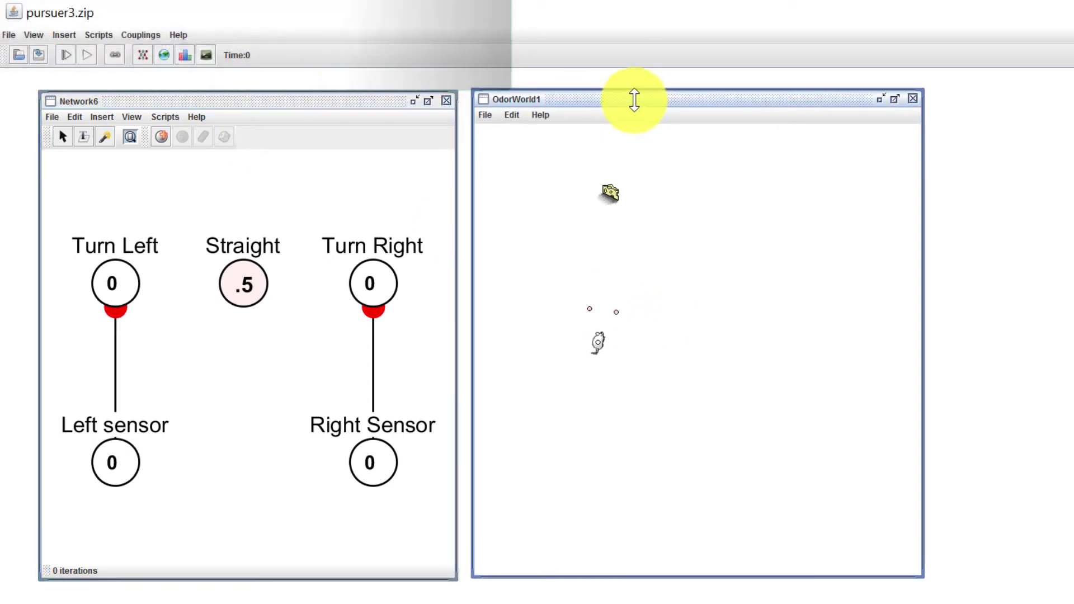
left_click(171, 56)
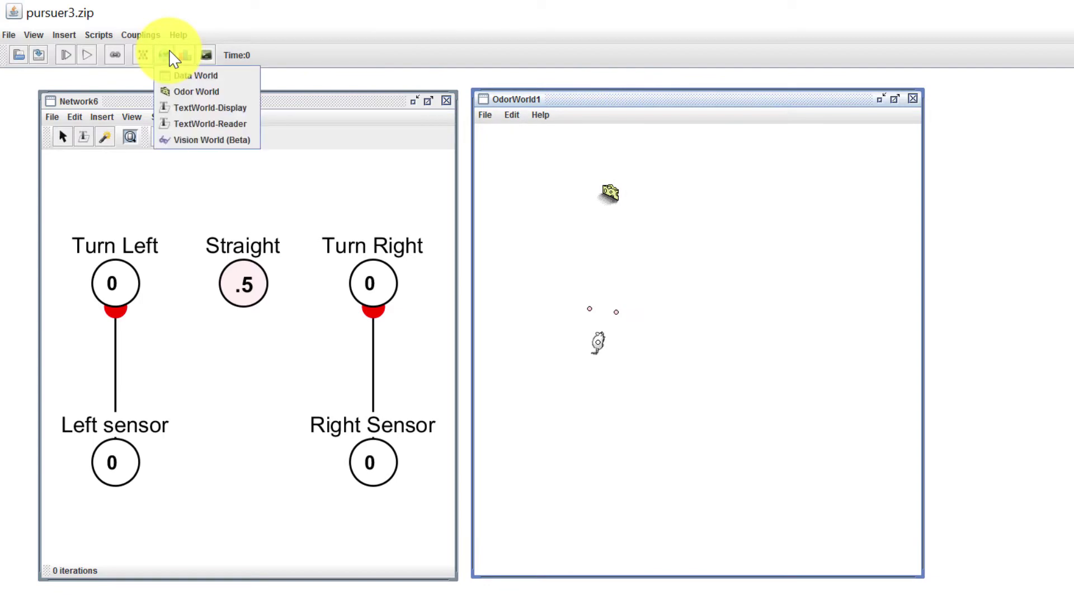
left_click(192, 91)
left_click_drag(170, 114, 628, 124)
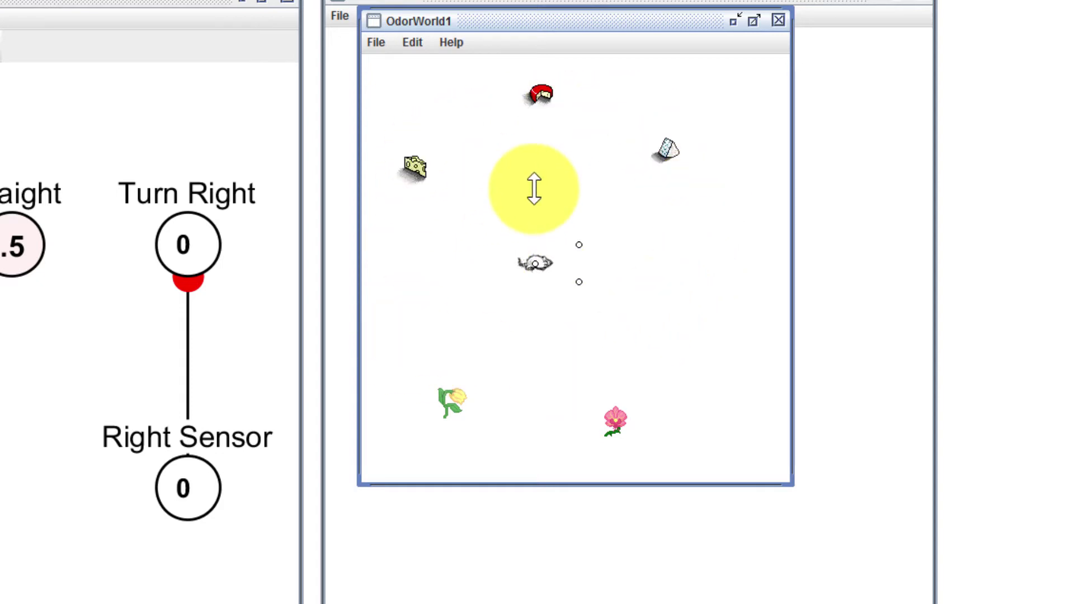
Step: Add a second mouse agent and place it to the right of the first mouse
right_click(681, 233)
left_click(716, 265)
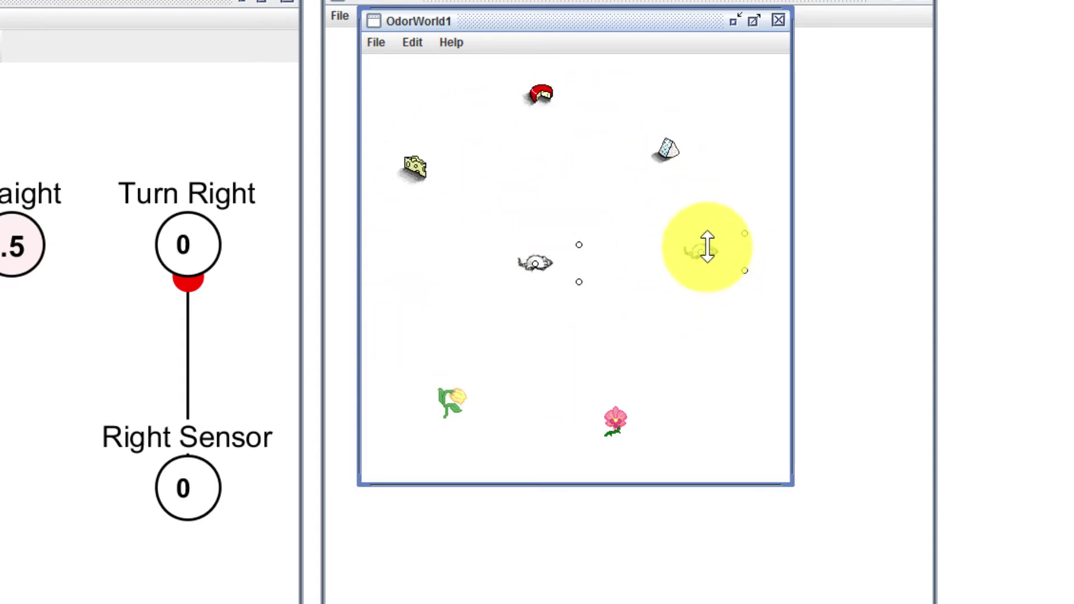
left_click_drag(707, 247, 612, 318)
Step: Add a Hearing sensor for "Hi!" to the new mouse agent
double_click(556, 190)
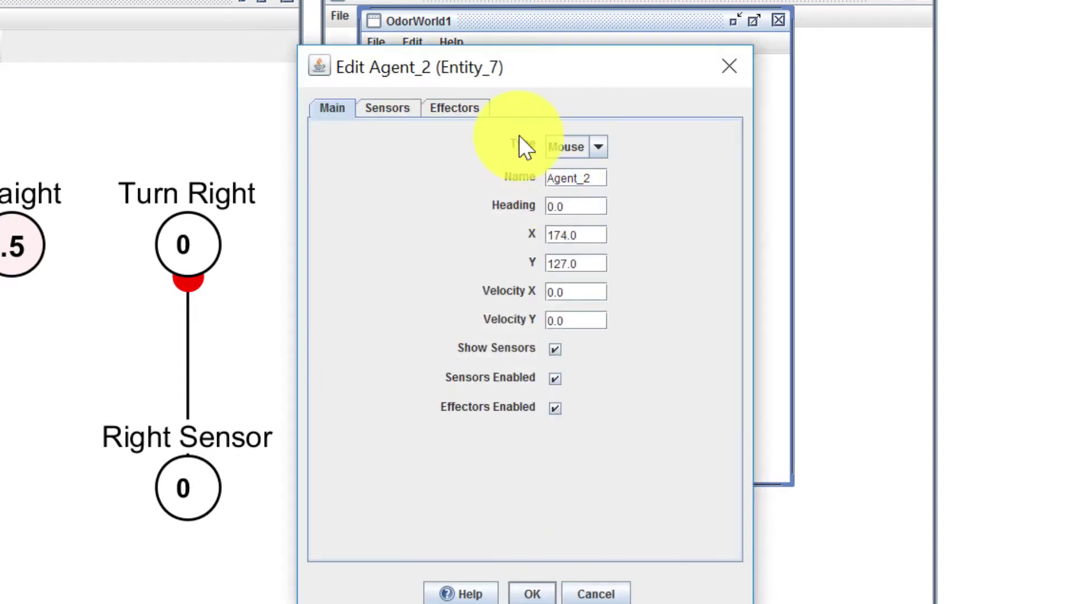
left_click(386, 106)
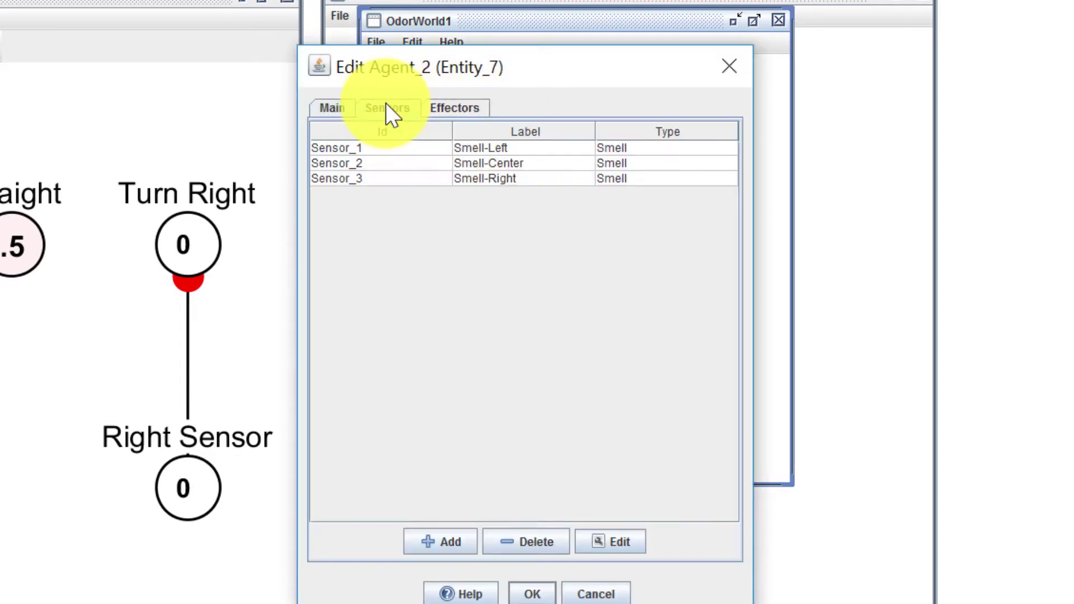
left_click(453, 541)
left_click(533, 282)
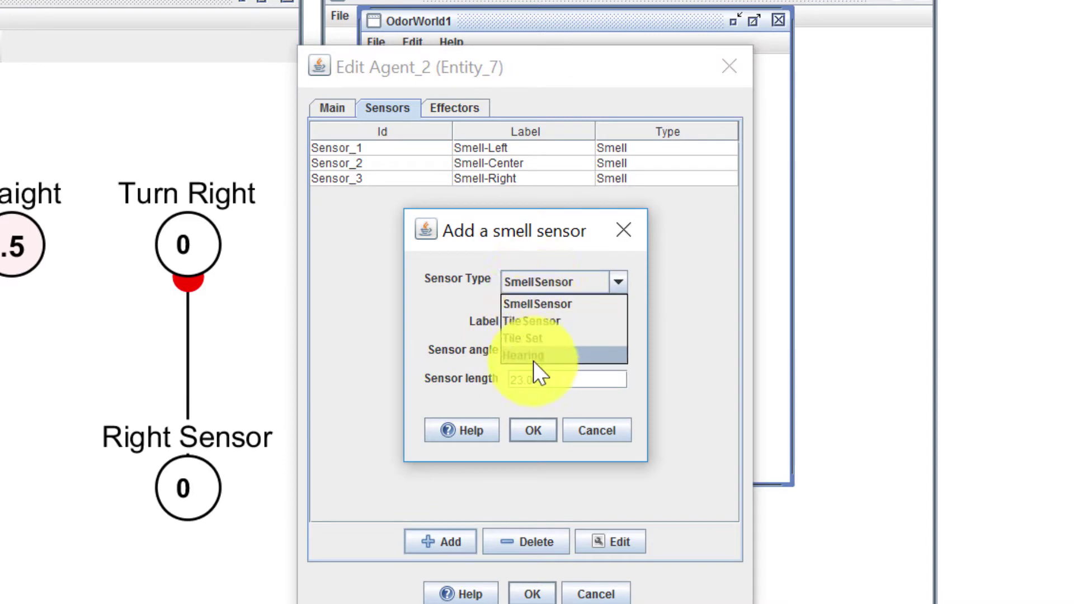
left_click(566, 356)
left_click(533, 419)
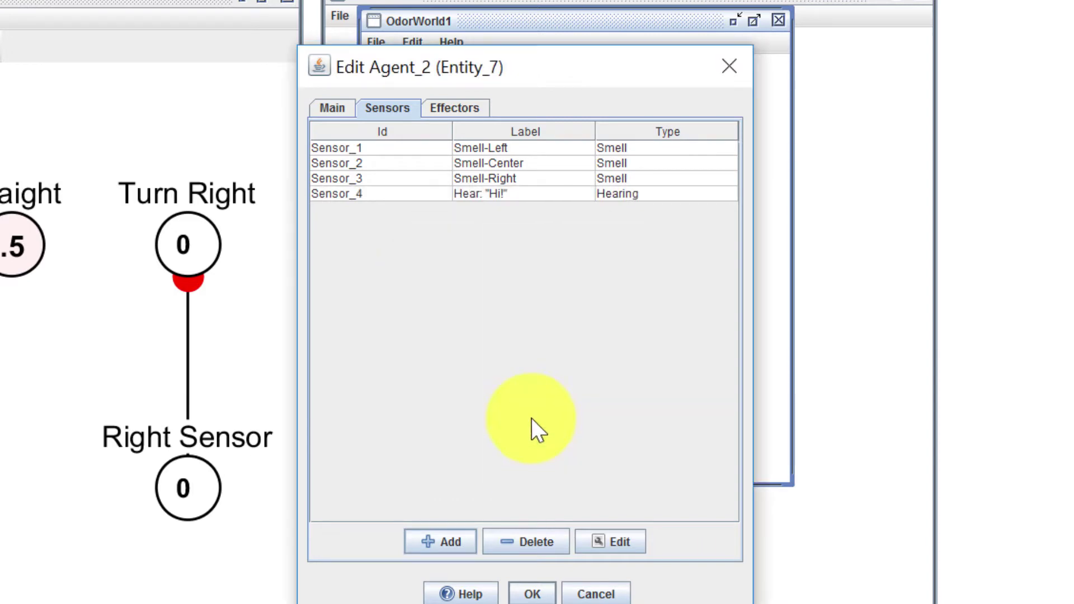
Step: Add a Speech effector that says "Hi!" to the agent
left_click(464, 109)
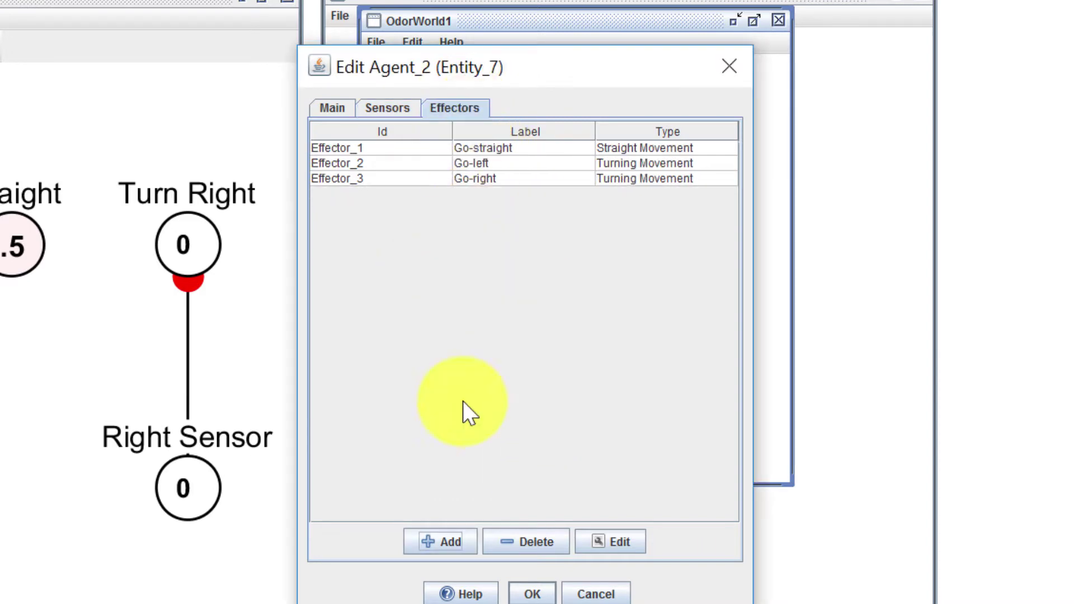
left_click(426, 542)
left_click(554, 297)
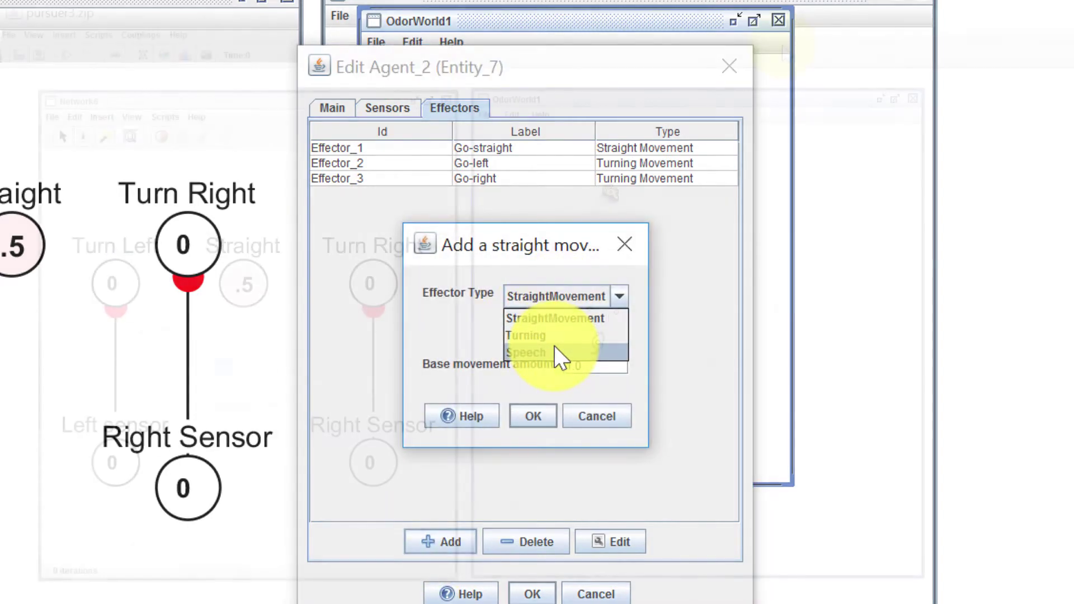
left_click(559, 351)
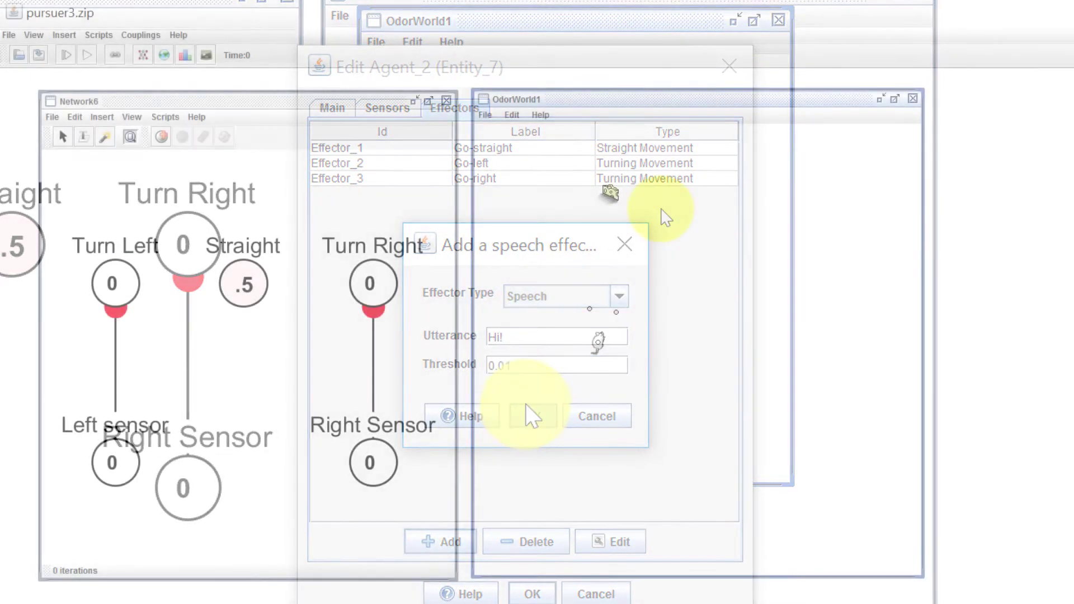
left_click(532, 416)
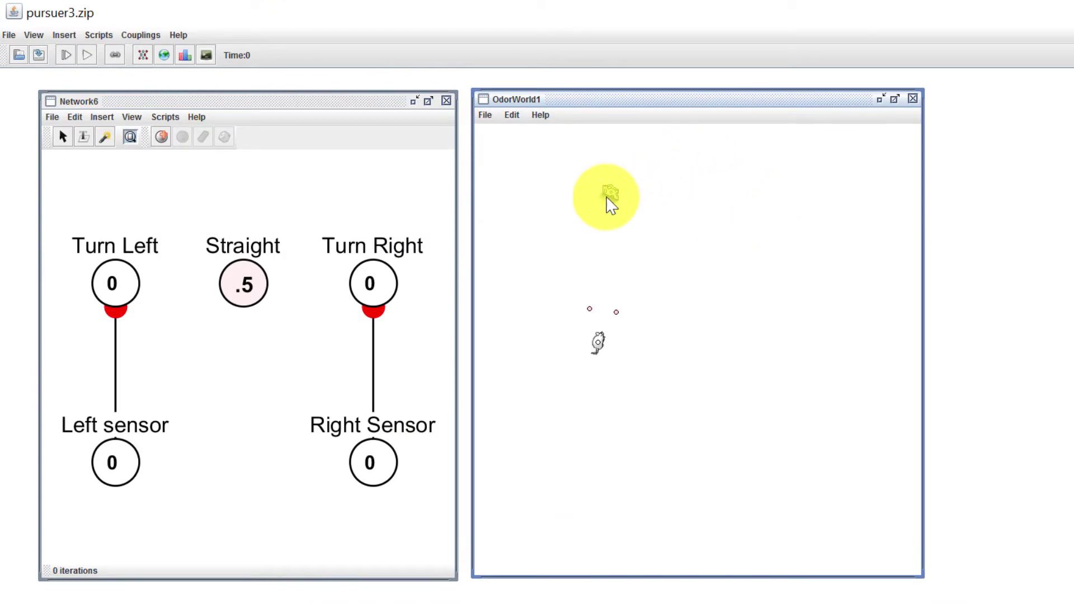
Step: Move the cheese further right, then run the pursuer simulation and stop it
left_click_drag(610, 195, 657, 356)
left_click(87, 55)
left_click(92, 56)
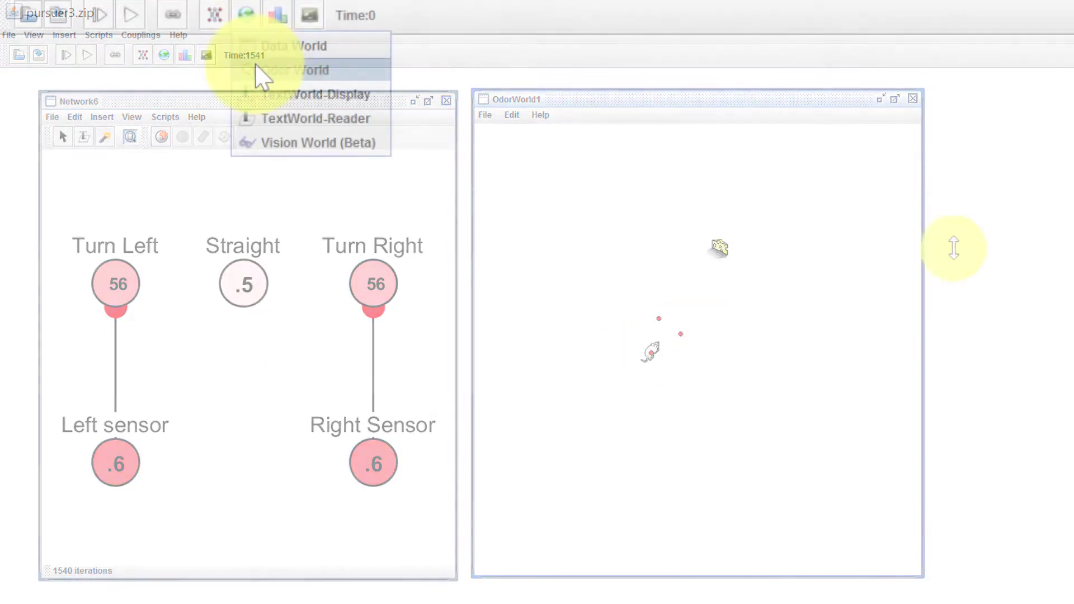
Step: Create another Odor World and add a second mouse agent lower down
left_click(255, 69)
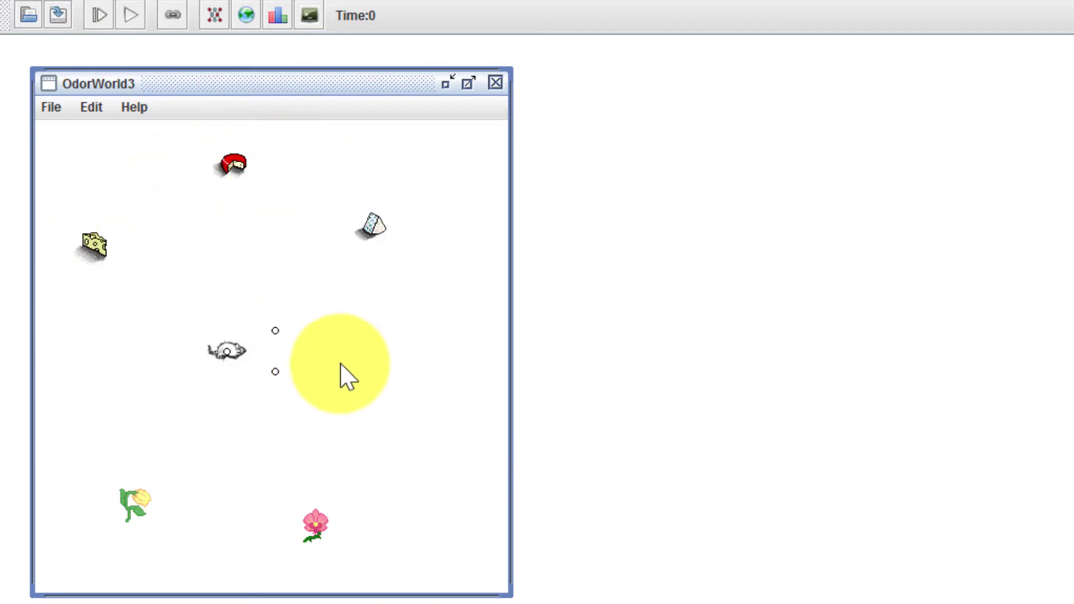
right_click(400, 330)
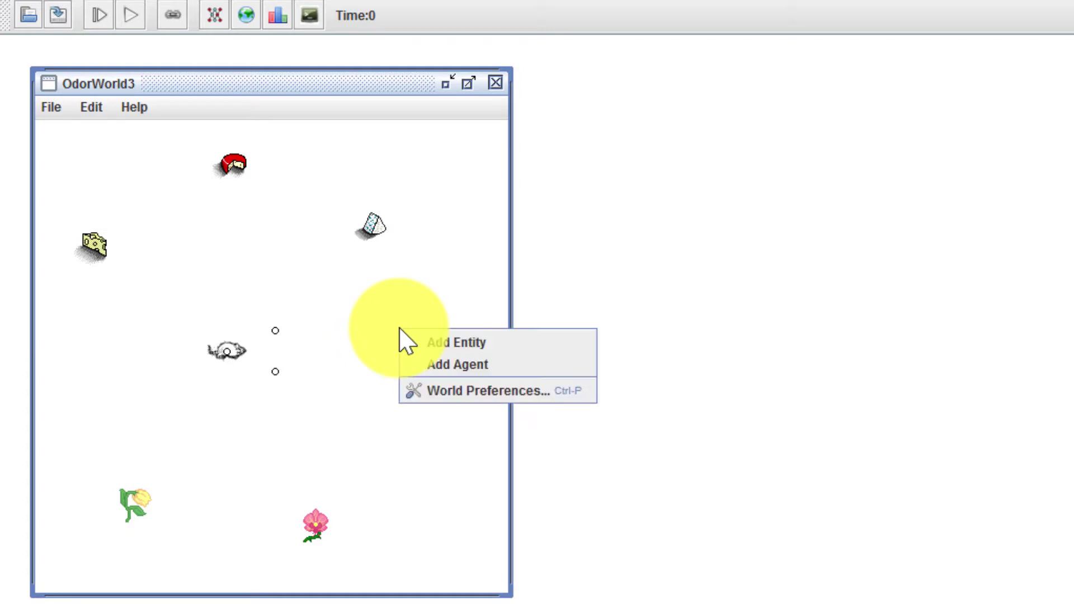
left_click(460, 363)
left_click_drag(428, 354, 412, 417)
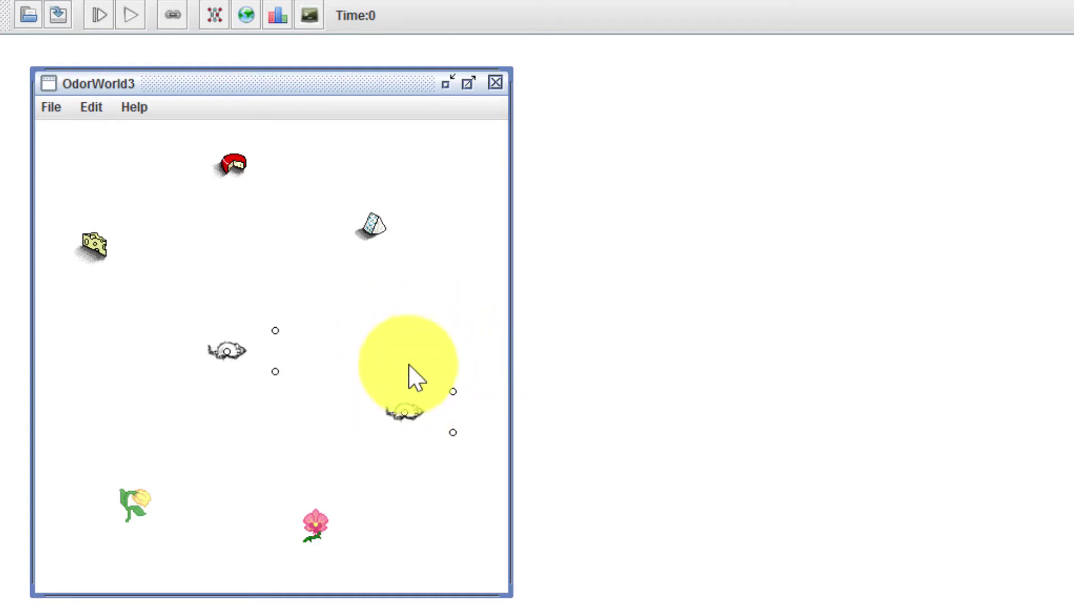
Step: Add an extra cheese entity and place it near the top right
right_click(422, 296)
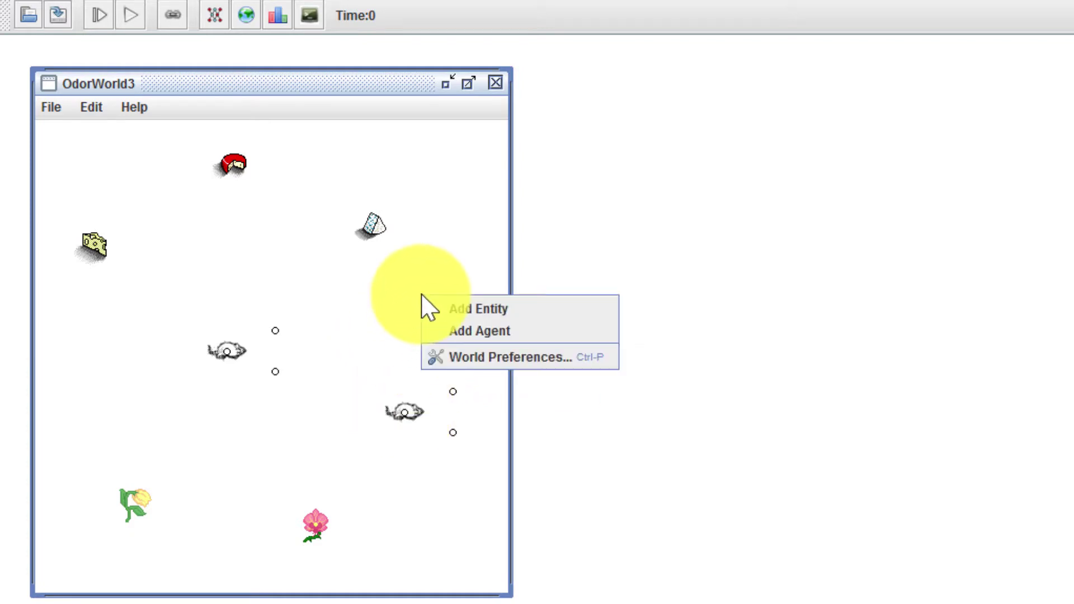
left_click(480, 311)
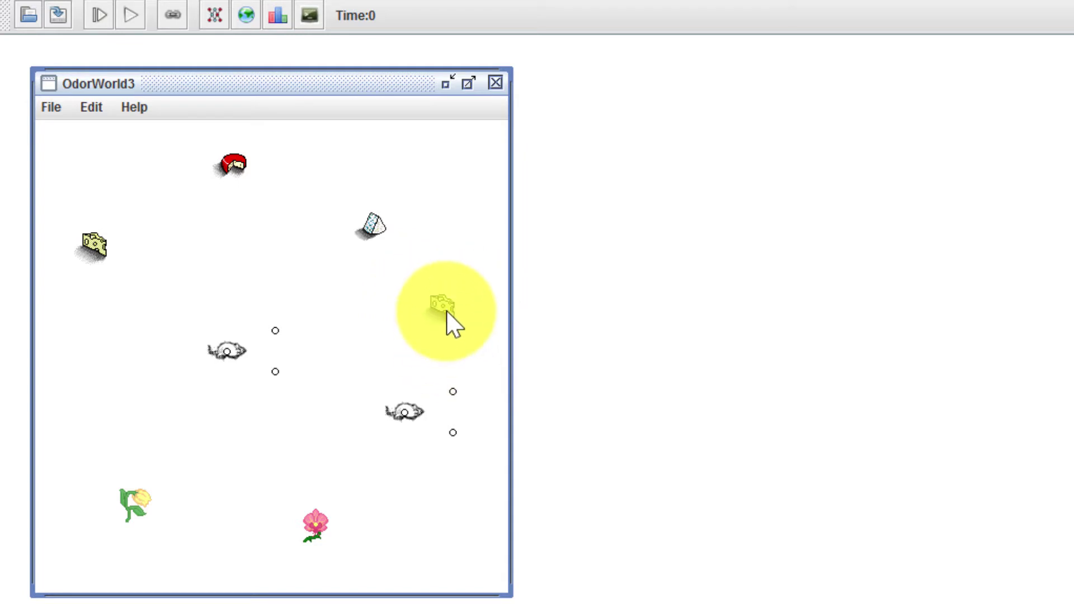
left_click_drag(448, 319, 459, 175)
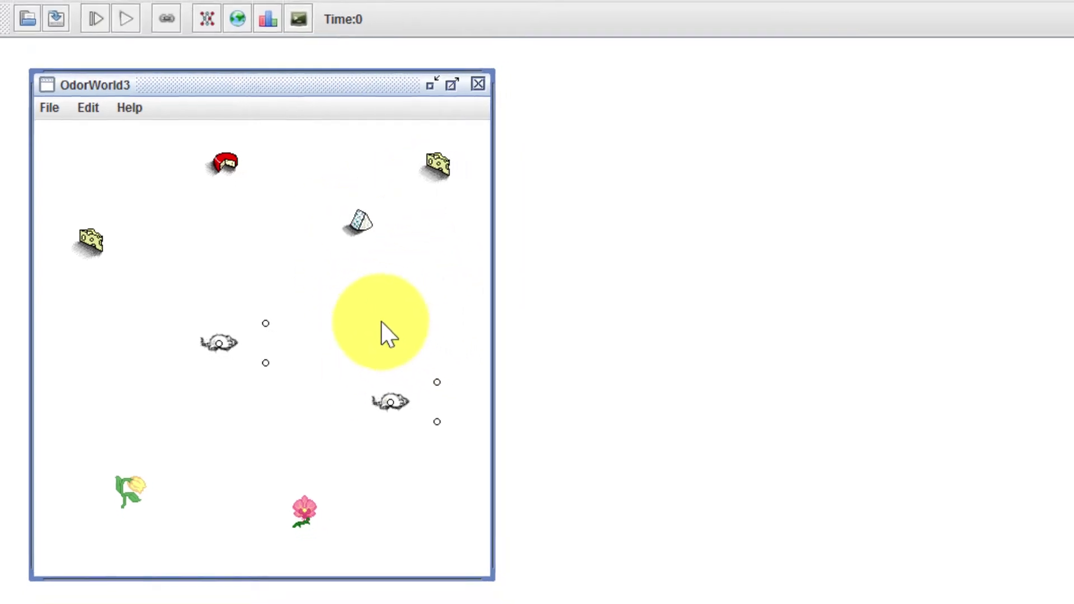
Step: Change the top-right cheese's type to Candle.png
double_click(373, 158)
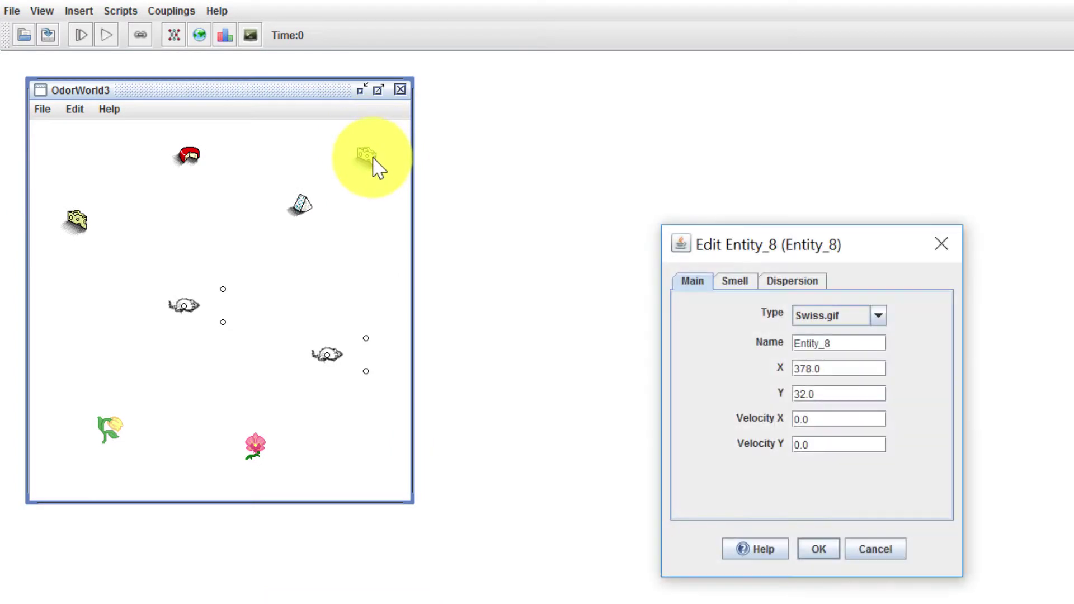
left_click(880, 315)
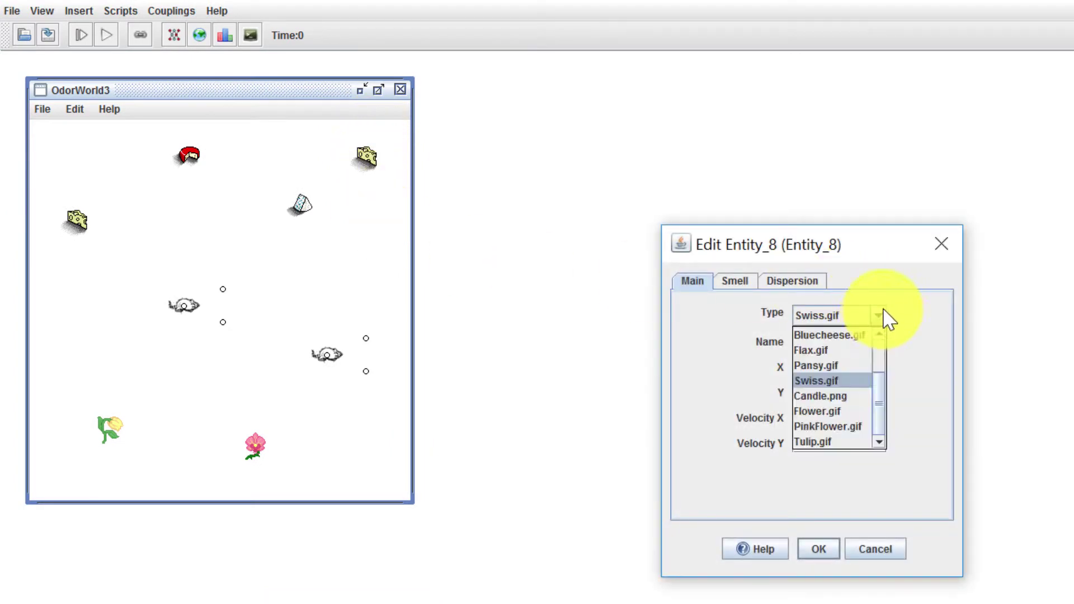
left_click(842, 428)
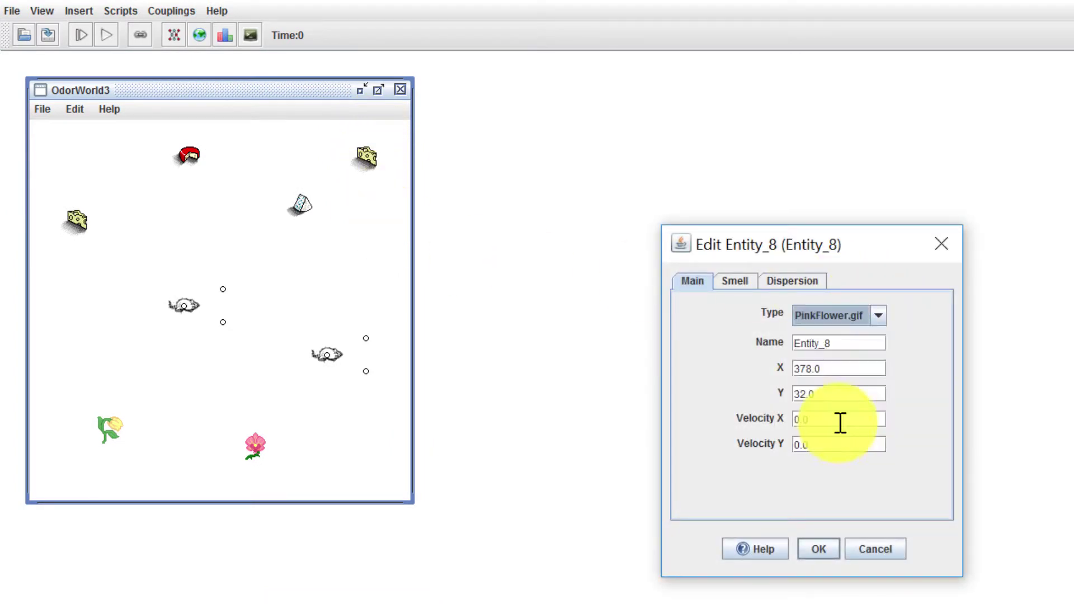
left_click(864, 318)
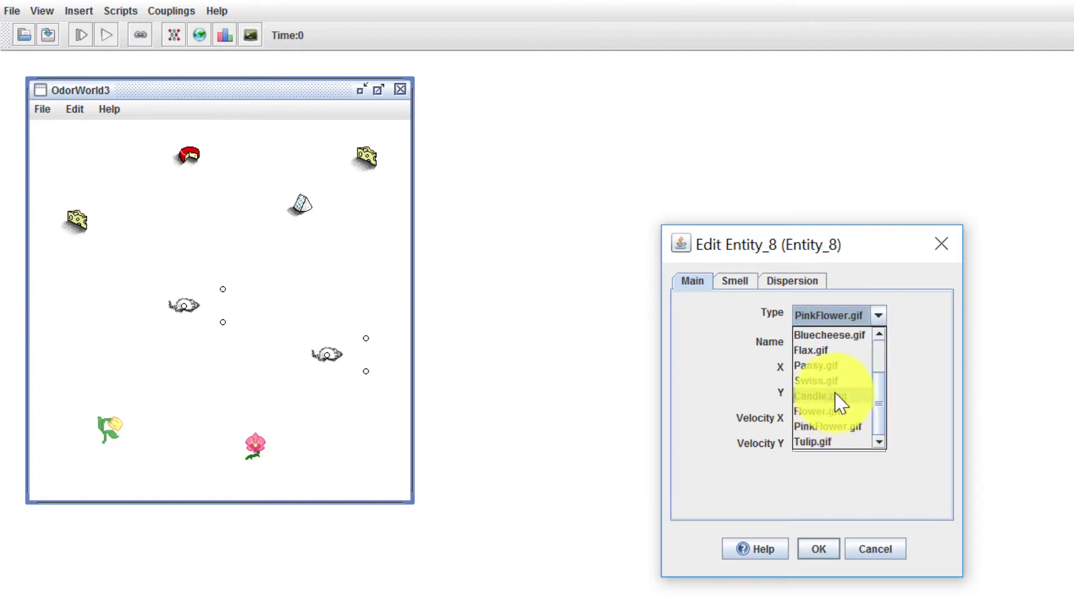
left_click(834, 397)
left_click(819, 547)
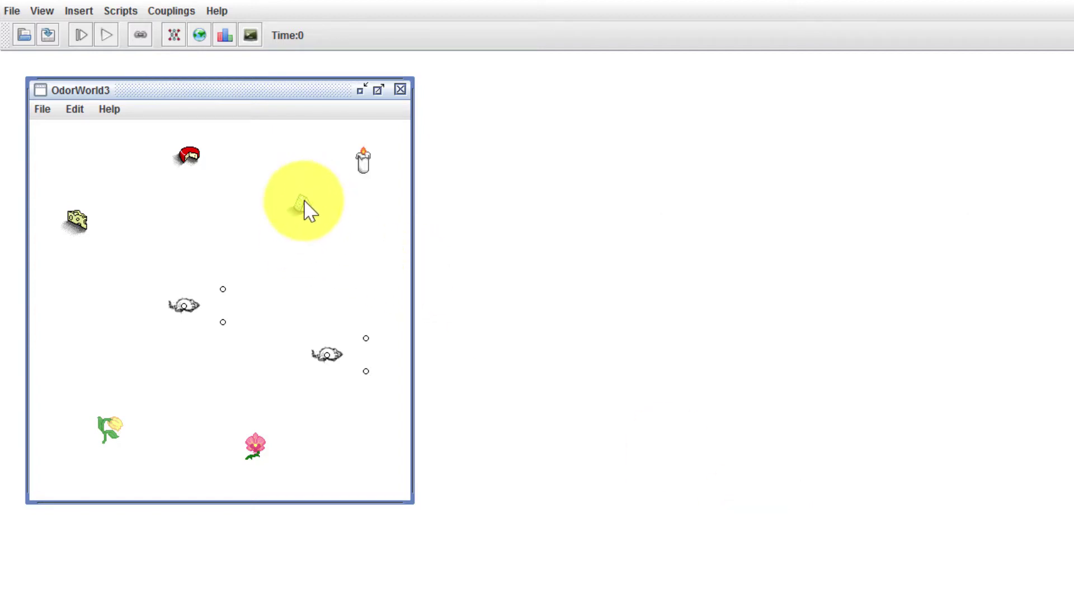
Step: Move the blue cheese left and change its type to Poison.gif
left_click_drag(307, 211, 259, 221)
double_click(259, 220)
left_click(817, 315)
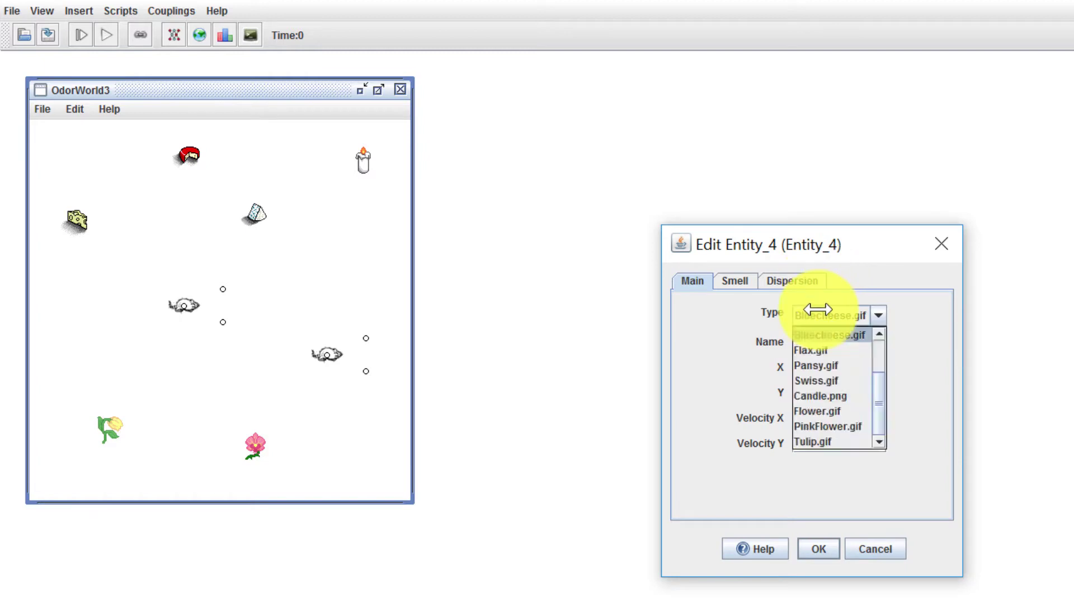
scroll(825, 409, "down", 2)
left_click(834, 375)
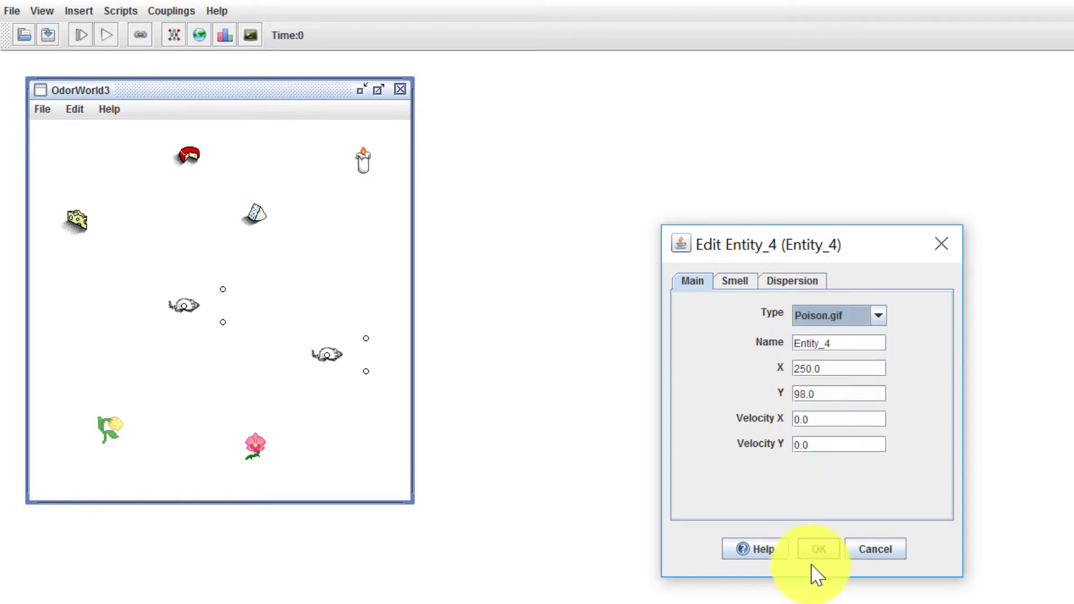
left_click(817, 553)
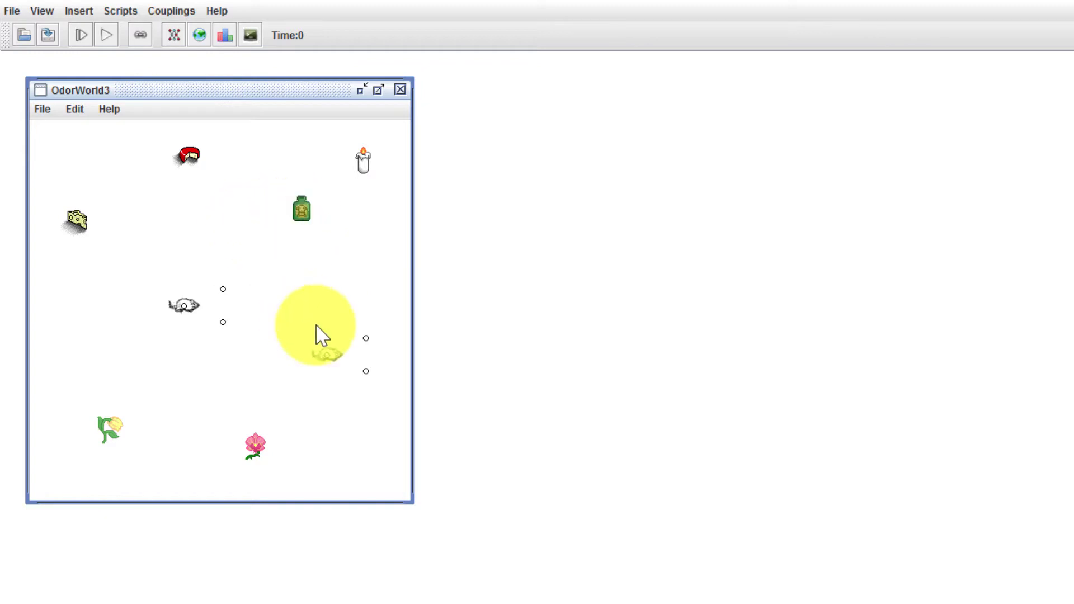
Step: Change the lower-right mouse agent's type to Amy
double_click(336, 358)
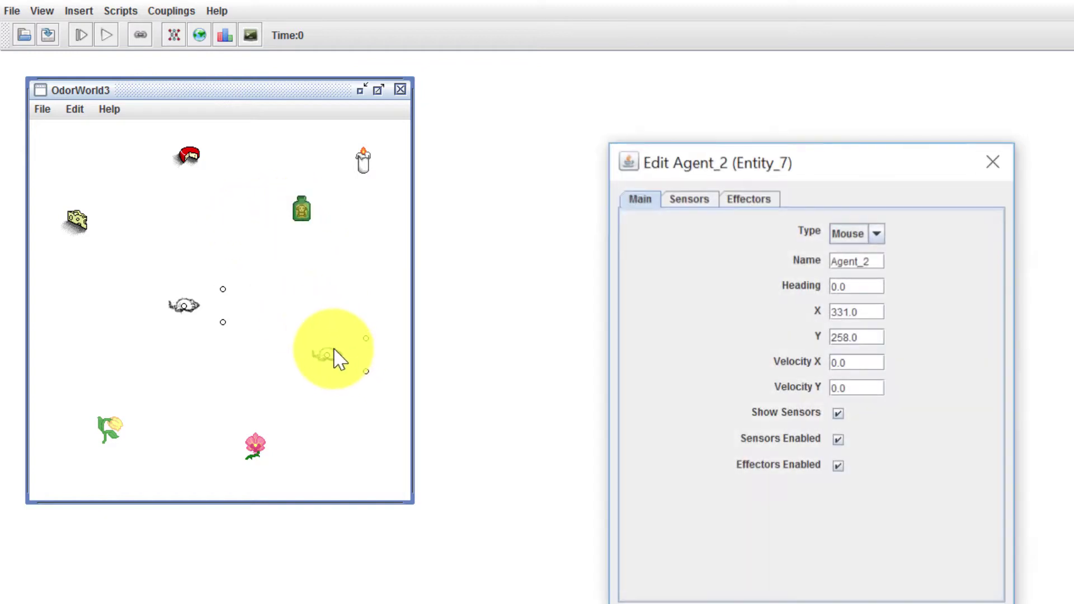
left_click(882, 233)
scroll(874, 291, "up", 3)
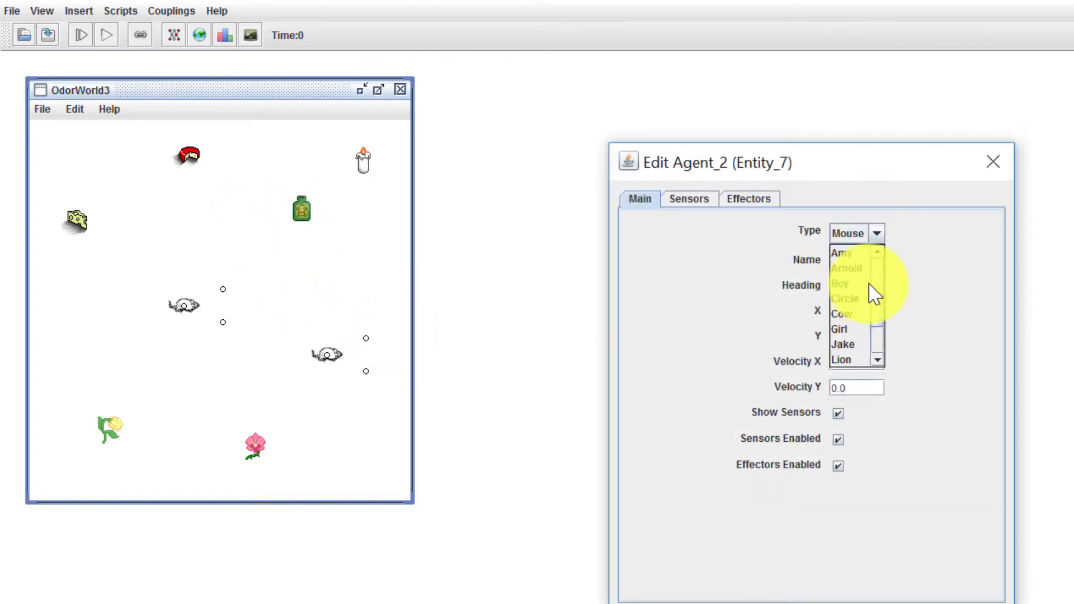
left_click(864, 254)
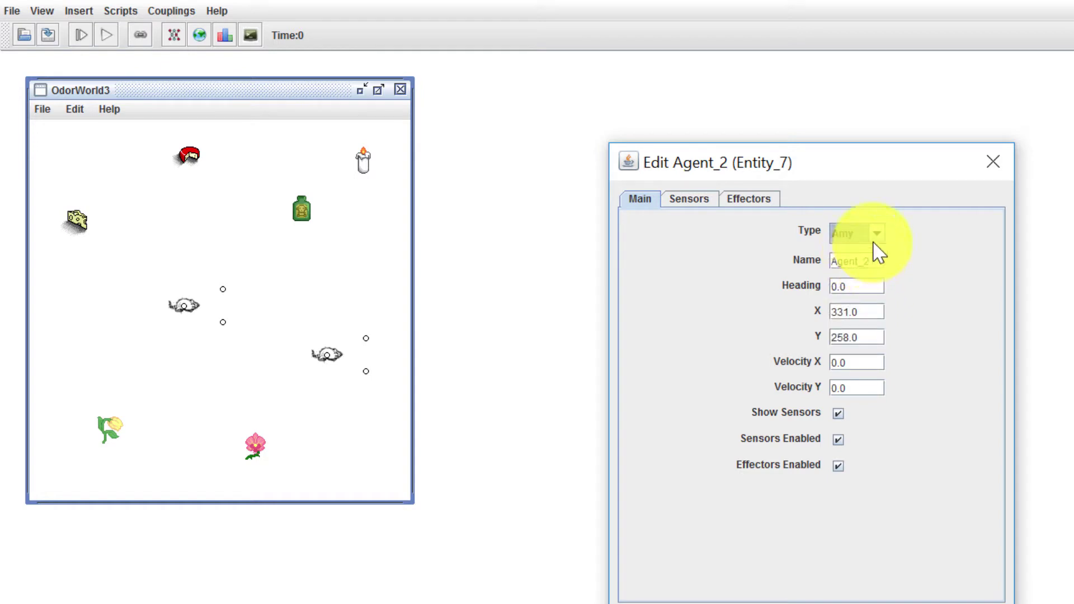
left_click(844, 595)
Step: Add a new agent near the upper right and set its type to Lion
right_click(353, 311)
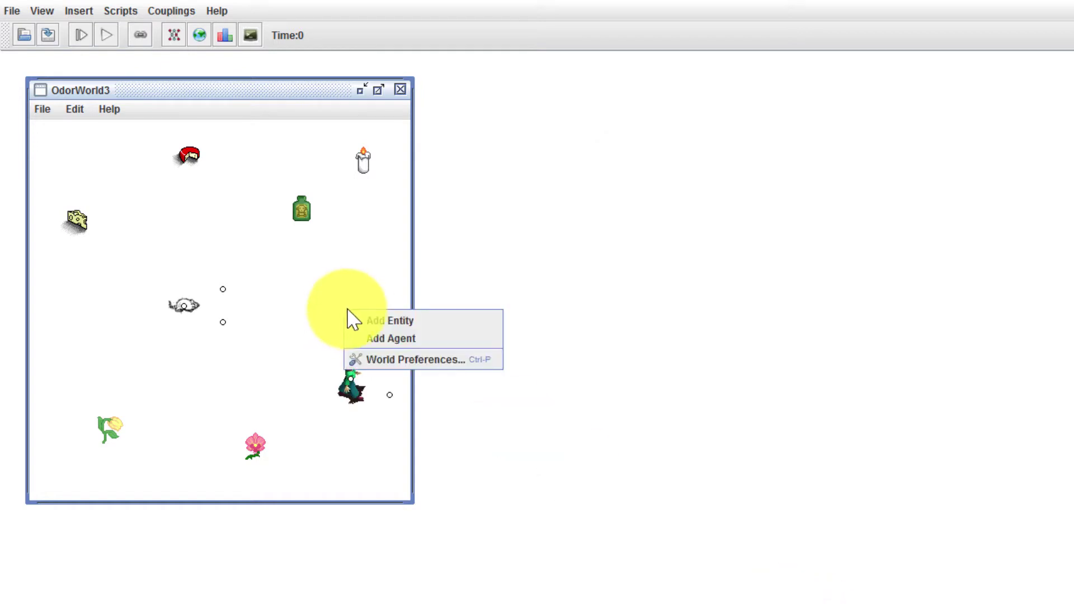
left_click(390, 339)
left_click_drag(377, 340, 372, 295)
double_click(372, 297)
left_click(833, 236)
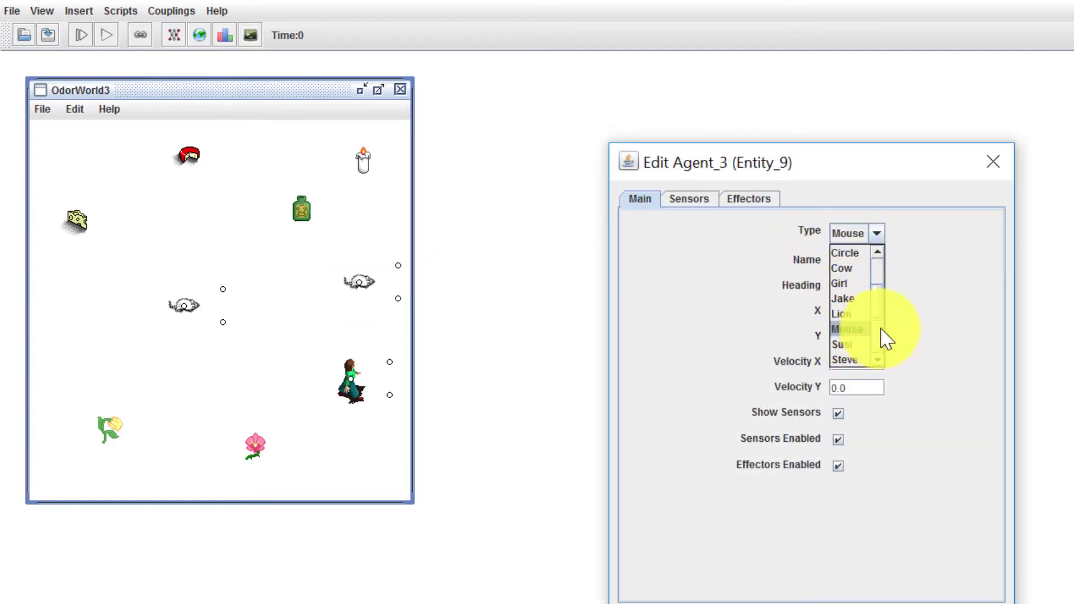
left_click(840, 314)
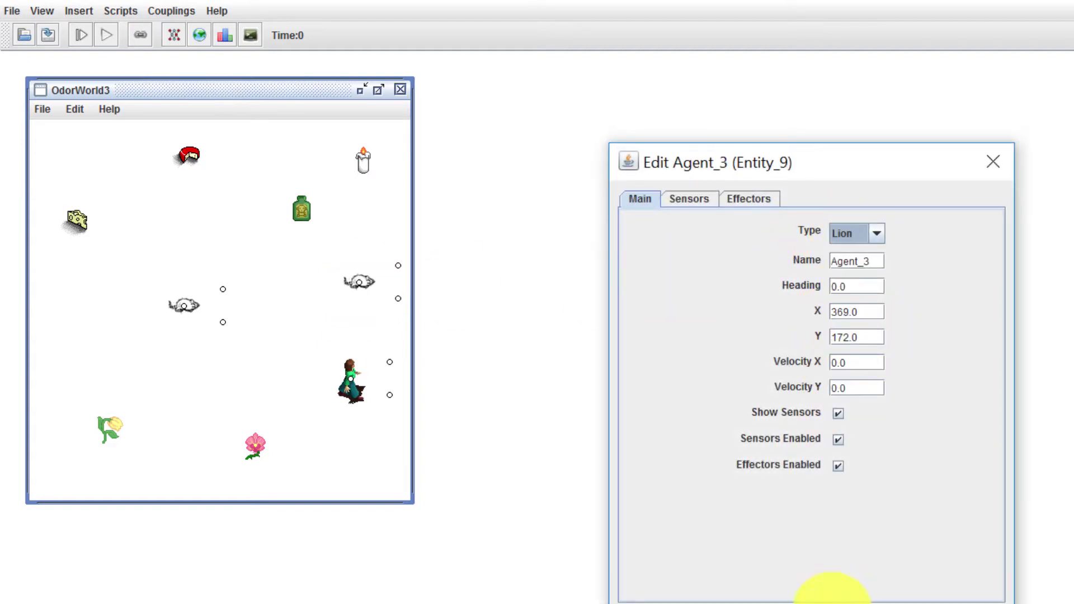
left_click(839, 597)
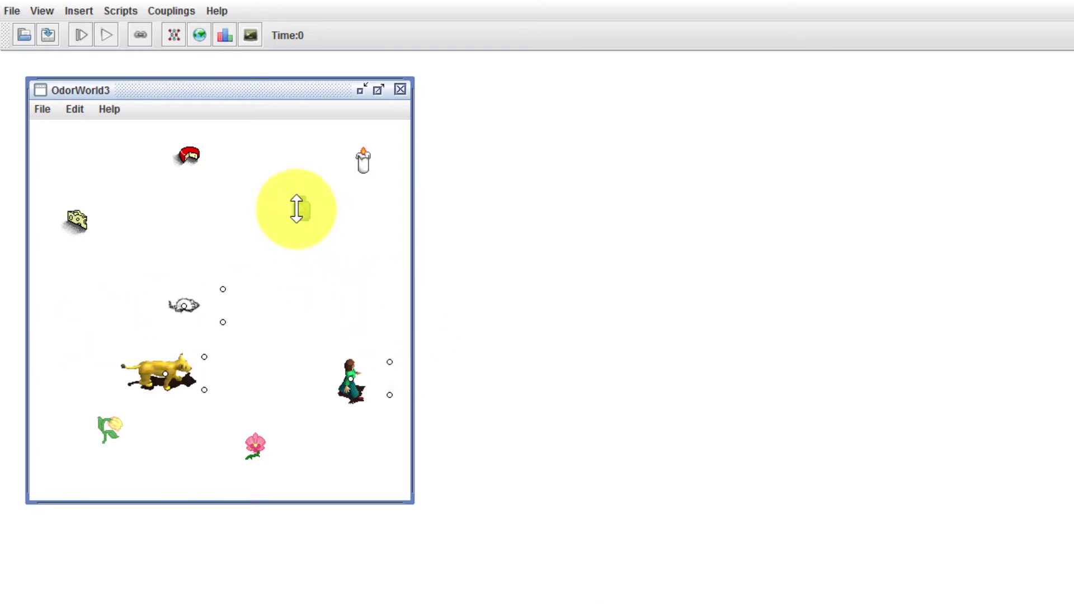
Step: Set the poison bottle's Velocity X and Velocity Y to 1, then run and stop the simulation
double_click(296, 209)
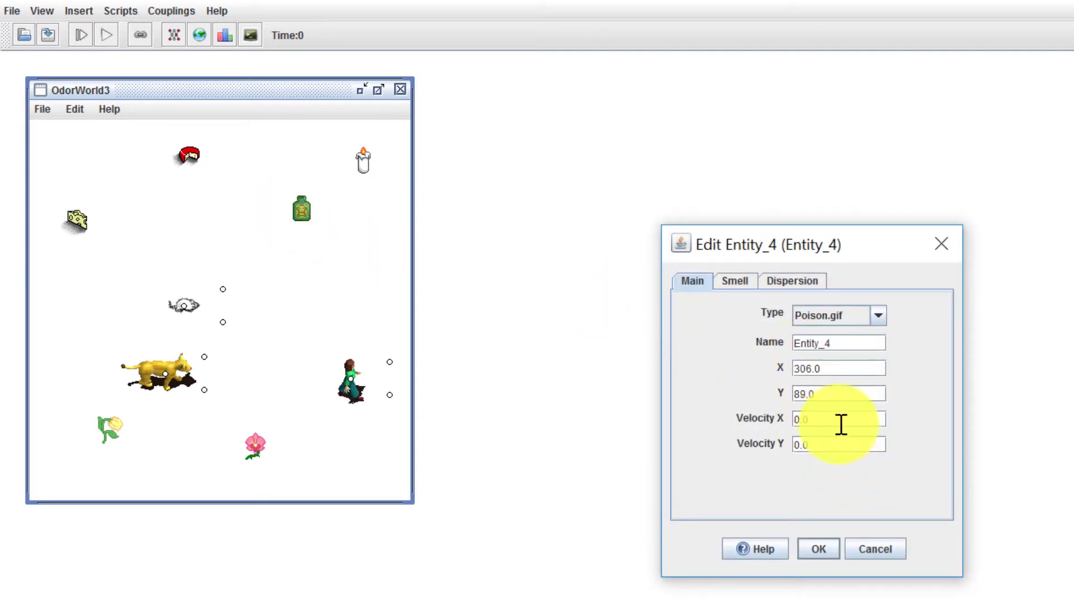
key("BackSpace")
key("BackSpace")
key("BackSpace")
type("1")
key("BackSpace")
key("BackSpace")
key("BackSpace")
type("1")
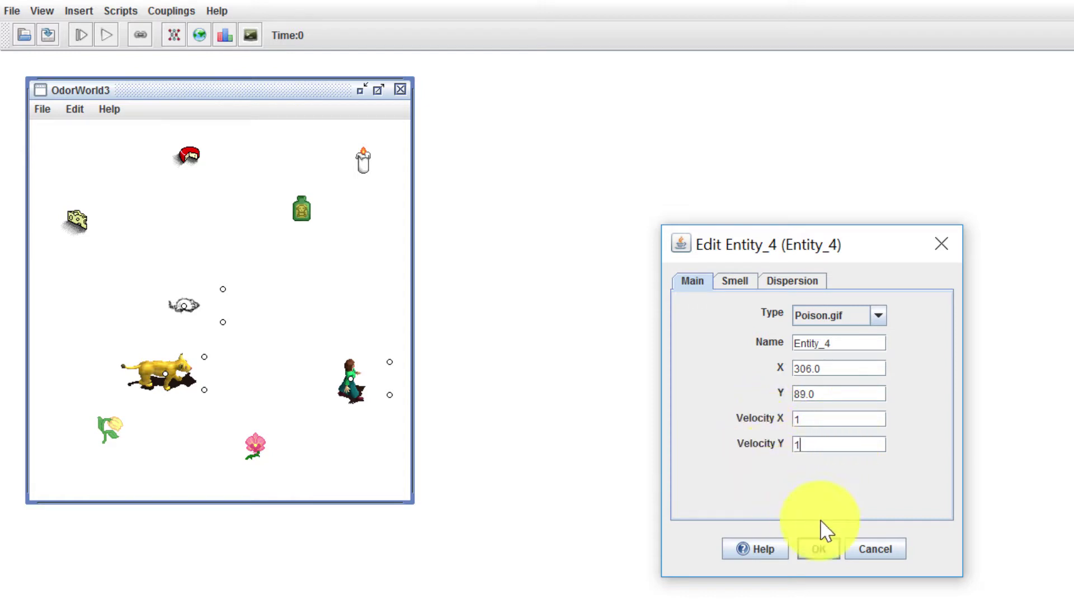
left_click(817, 549)
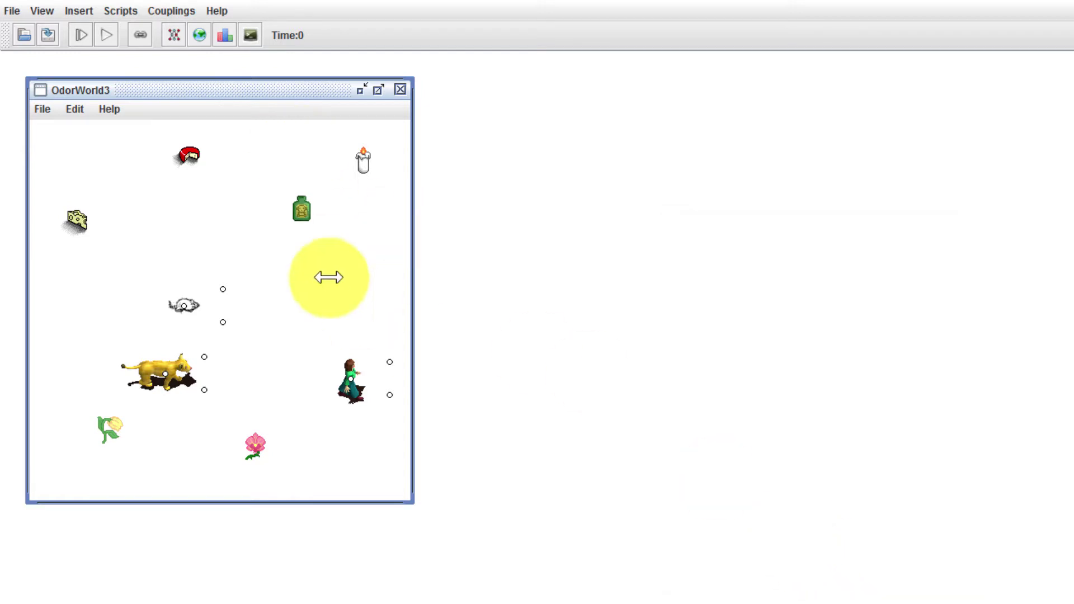
double_click(301, 217)
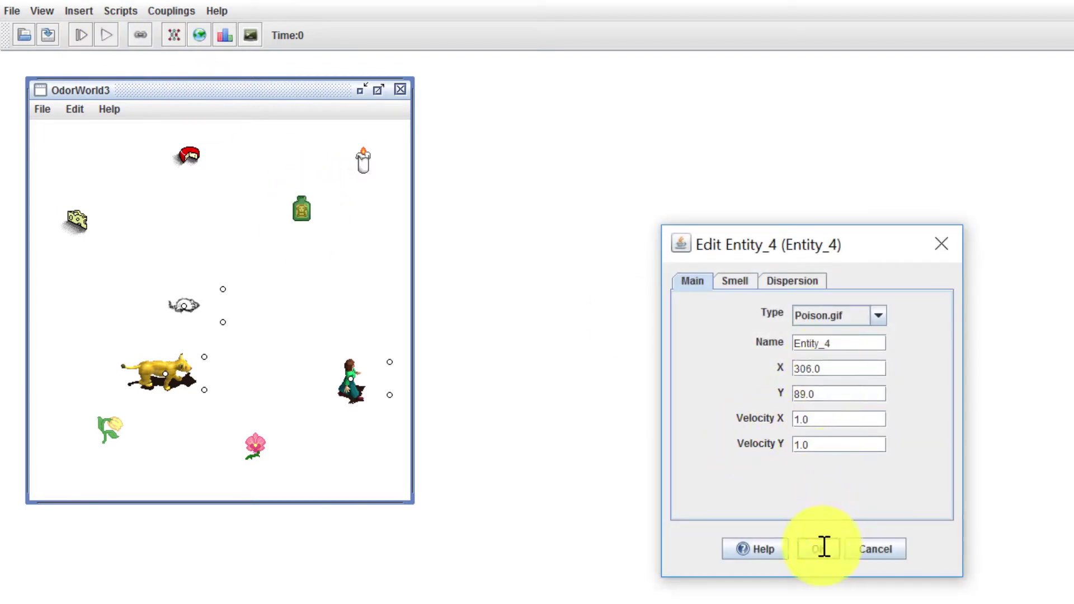
left_click(824, 547)
left_click(107, 36)
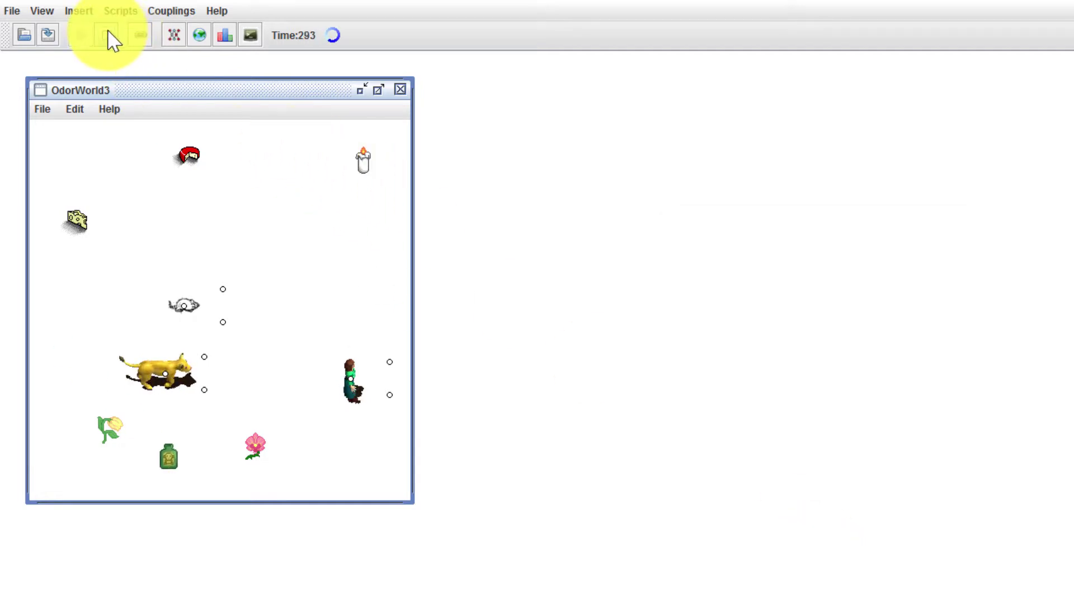
left_click(109, 37)
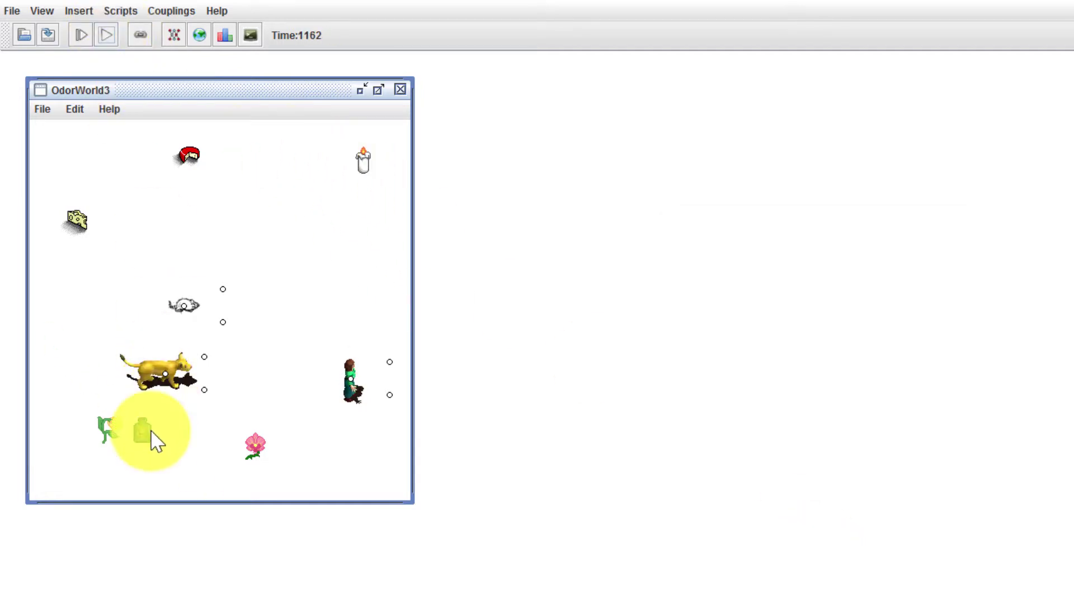
Step: Return the poison bottle, change Velocity Y to 0.2, and run the simulation again
left_click_drag(154, 442, 280, 252)
double_click(281, 252)
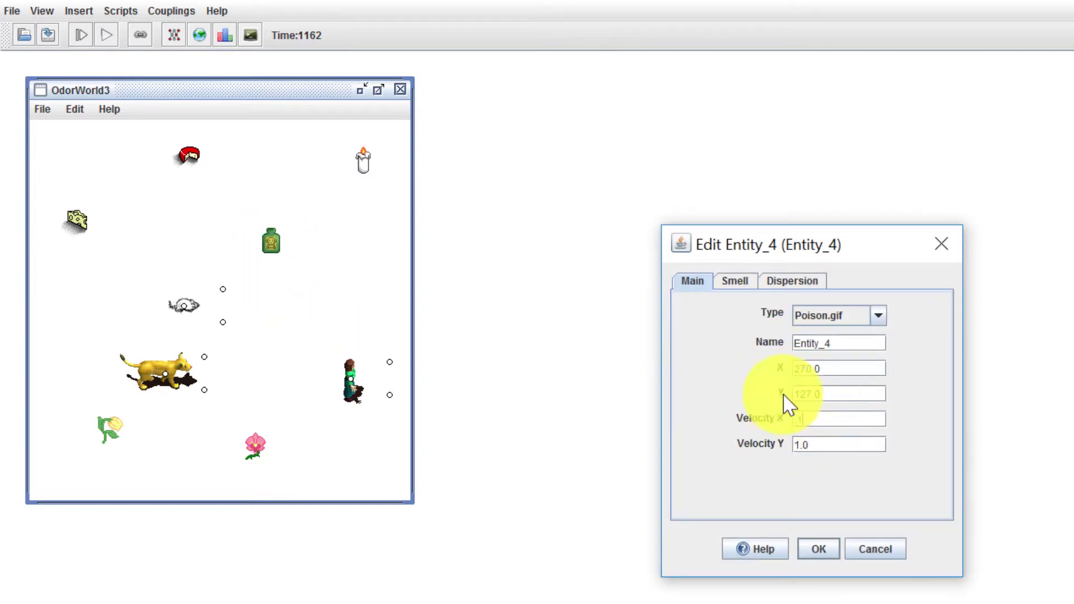
left_click_drag(839, 439, 775, 423)
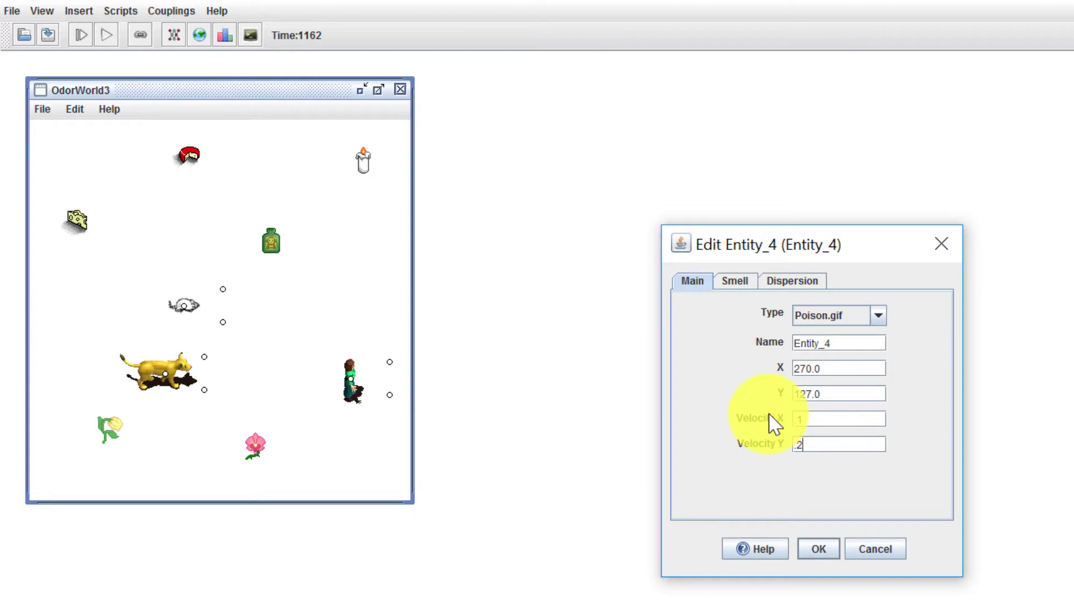
left_click(818, 549)
left_click(106, 35)
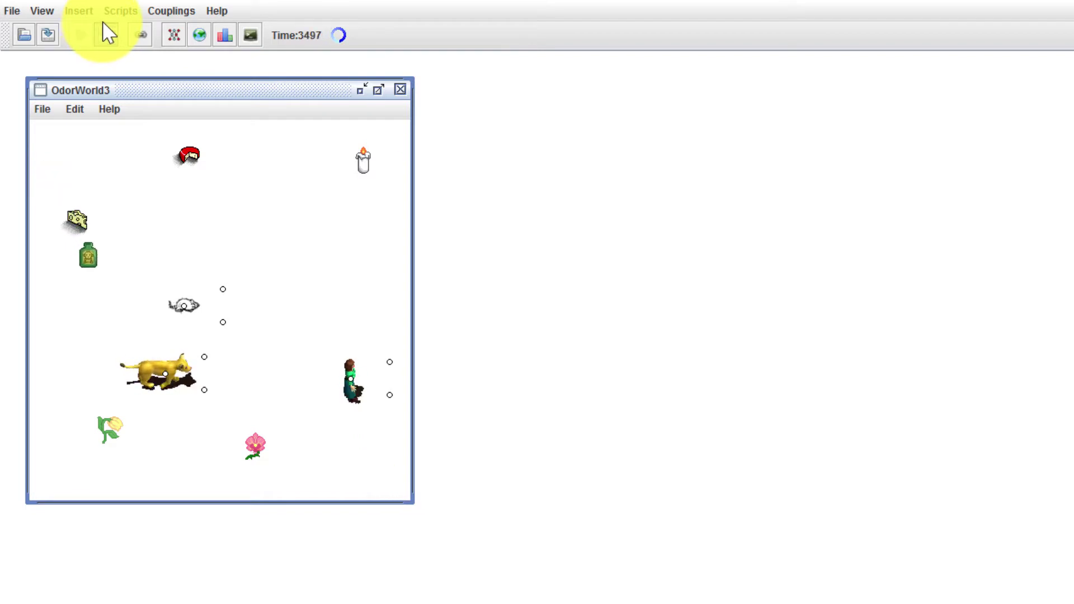
left_click(108, 33)
left_click_drag(110, 265, 302, 219)
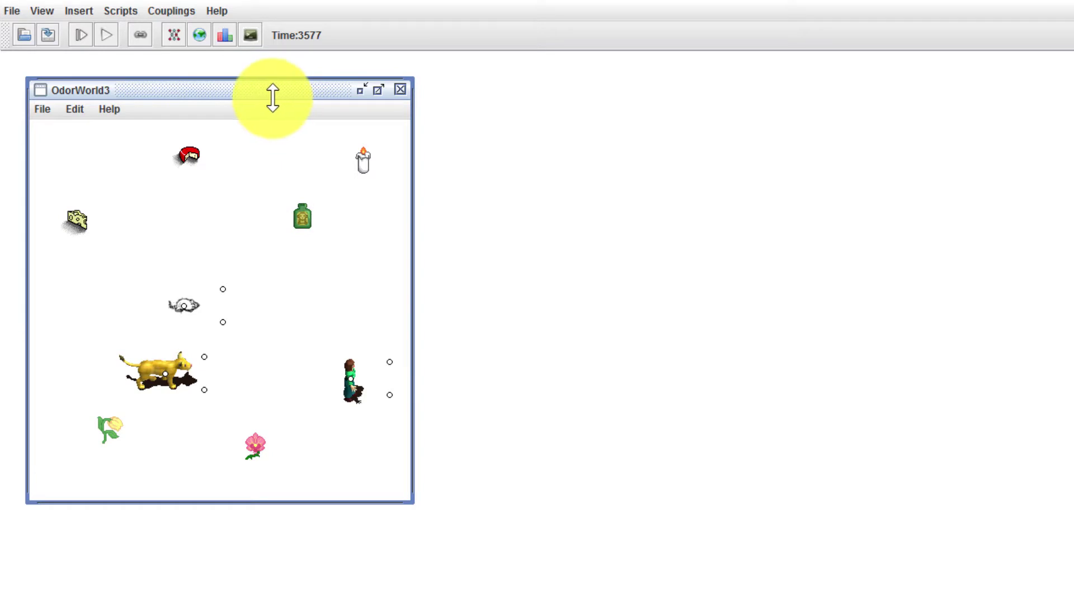
left_click_drag(273, 98, 595, 129)
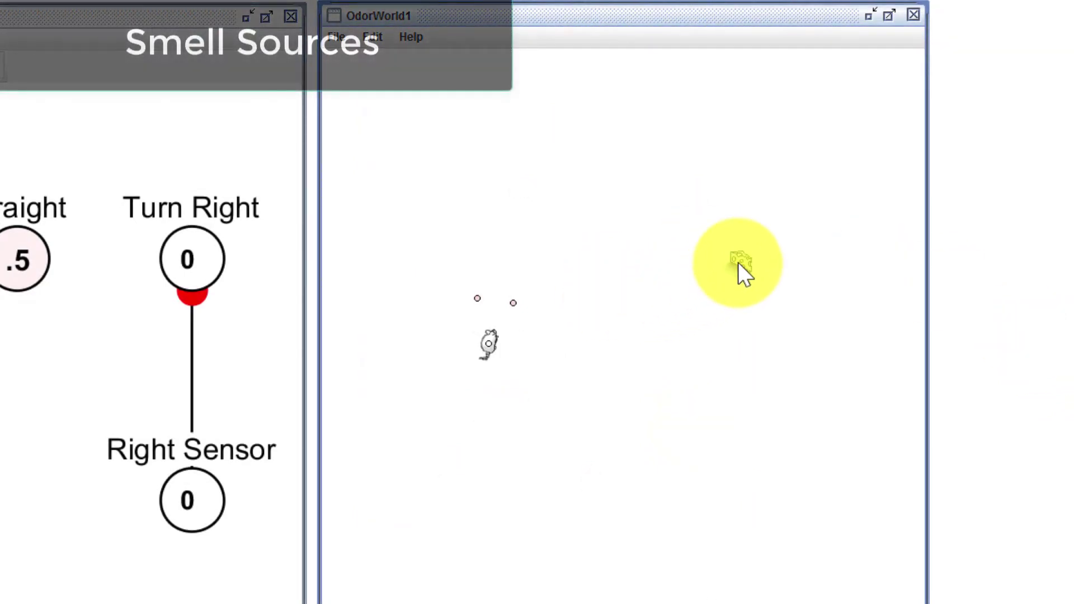
Step: Add a second Swiss cheese near the top left of OdorWorld1 and a new agent at the lower right
double_click(738, 263)
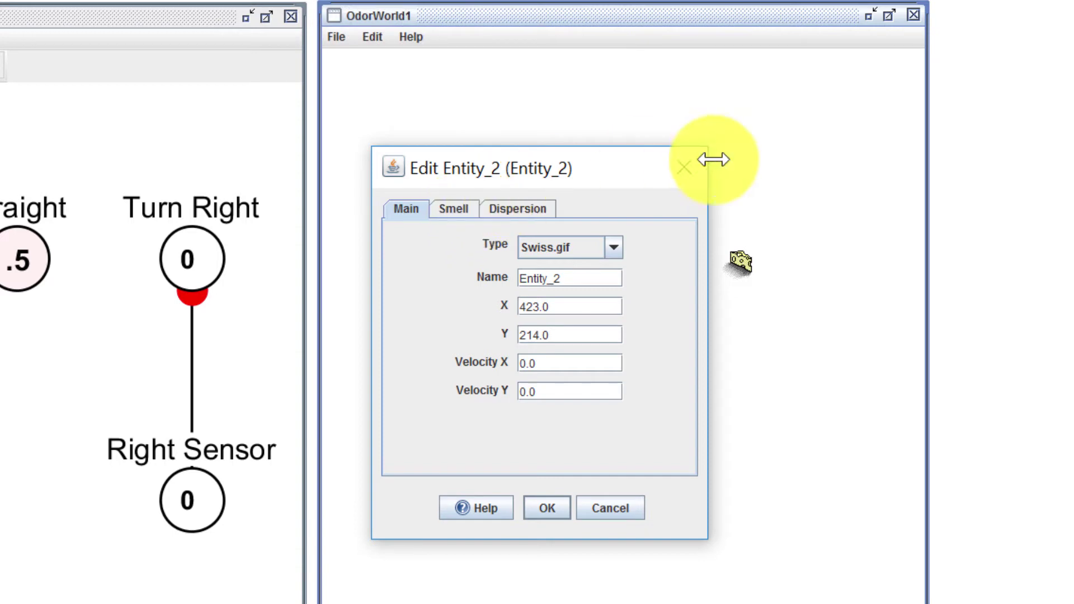
left_click(687, 168)
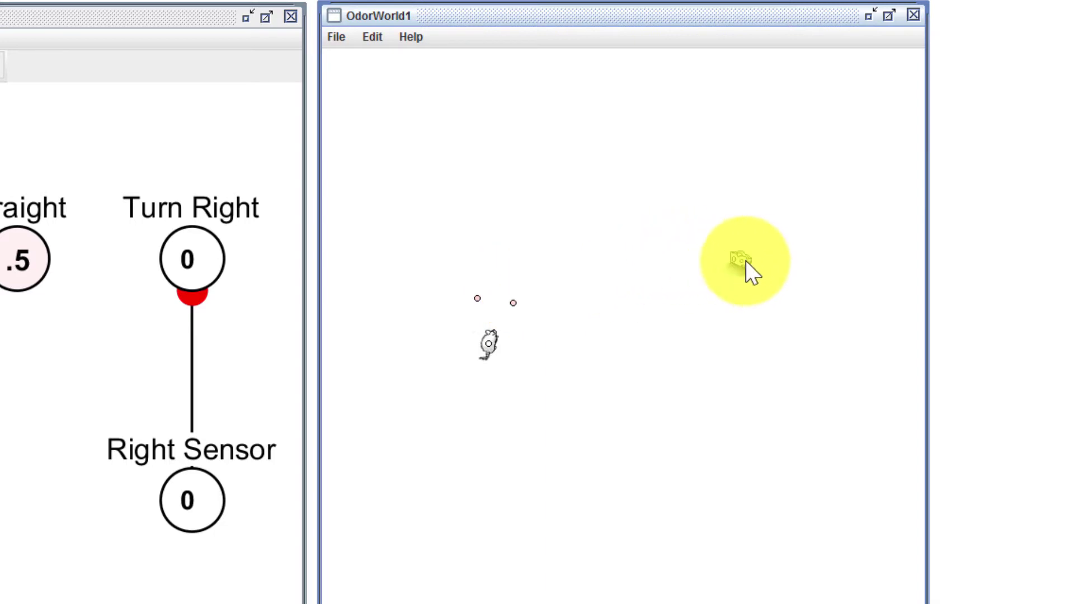
right_click(599, 181)
left_click(625, 191)
left_click_drag(623, 193, 518, 146)
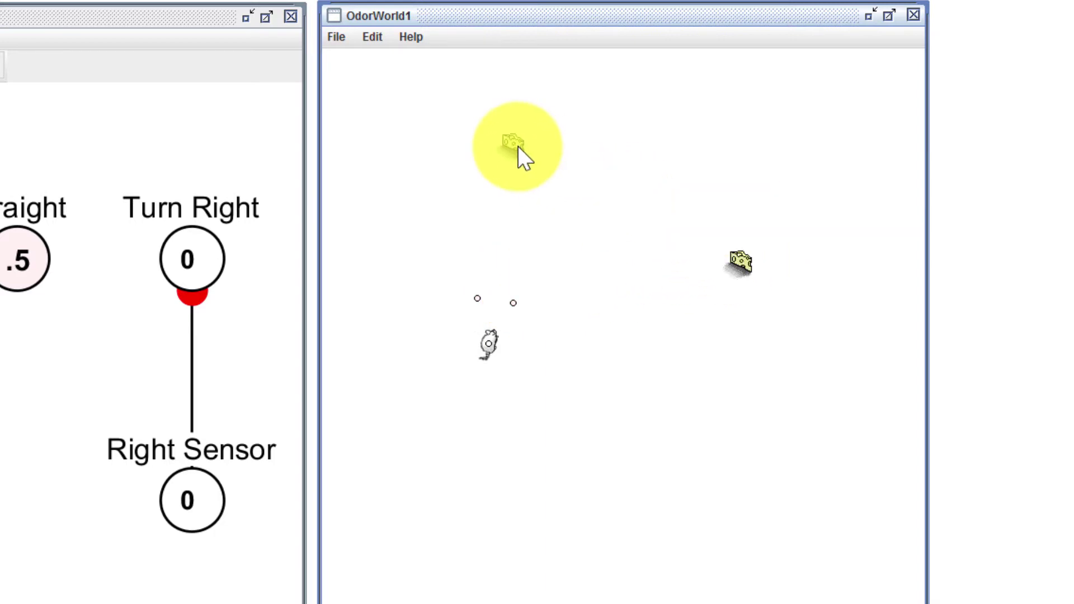
double_click(518, 145)
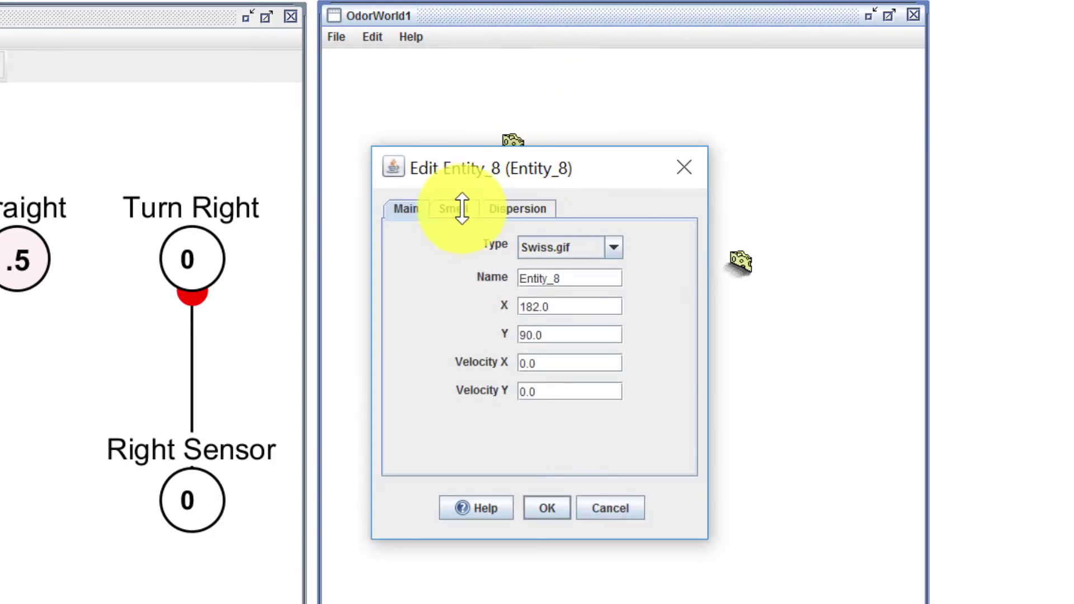
left_click(681, 166)
right_click(643, 404)
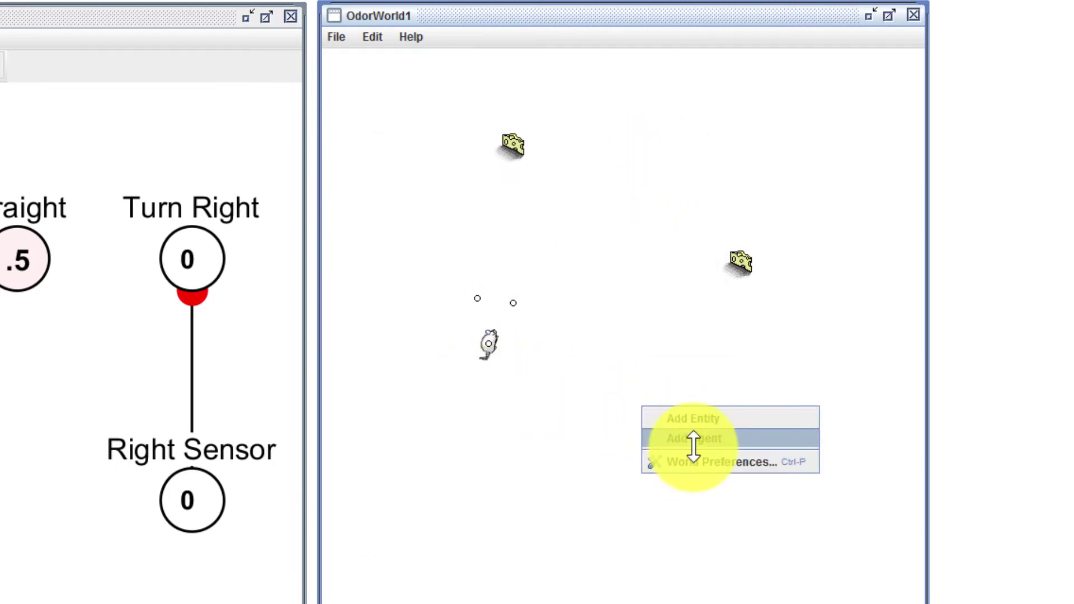
left_click(693, 419)
Step: Give the new agent a smell source with a 10-dimensional vector
right_click(661, 417)
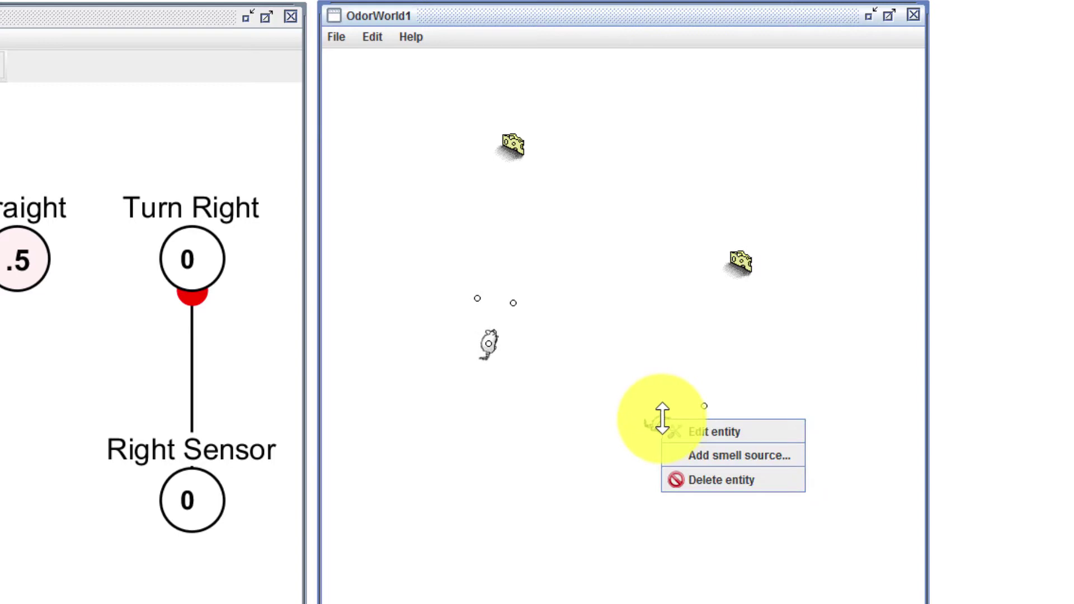
left_click(707, 454)
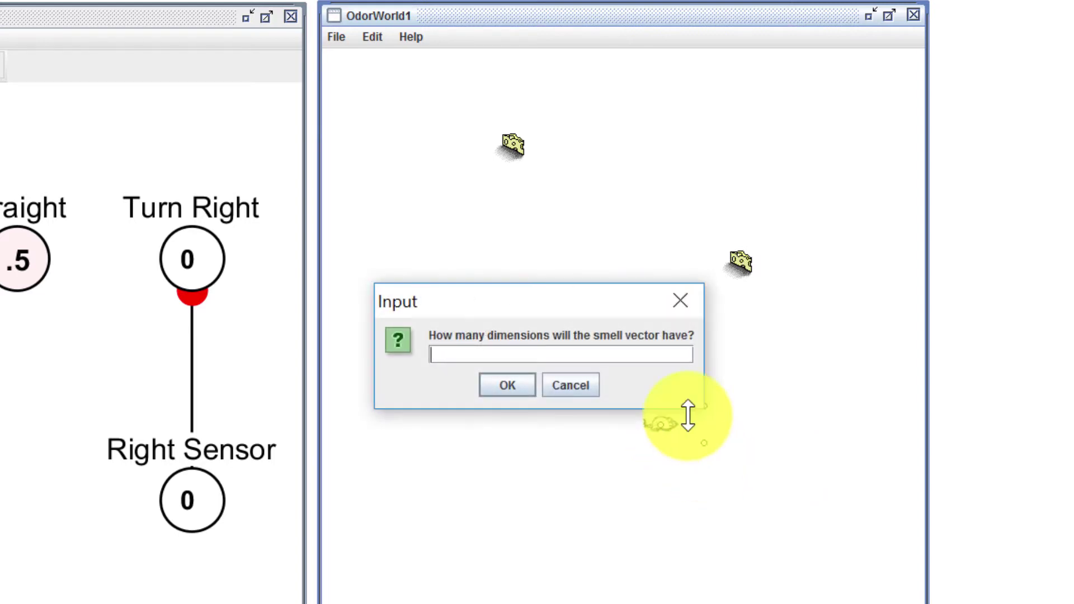
left_click(502, 384)
Step: Set the new agent's type to Cow
double_click(663, 425)
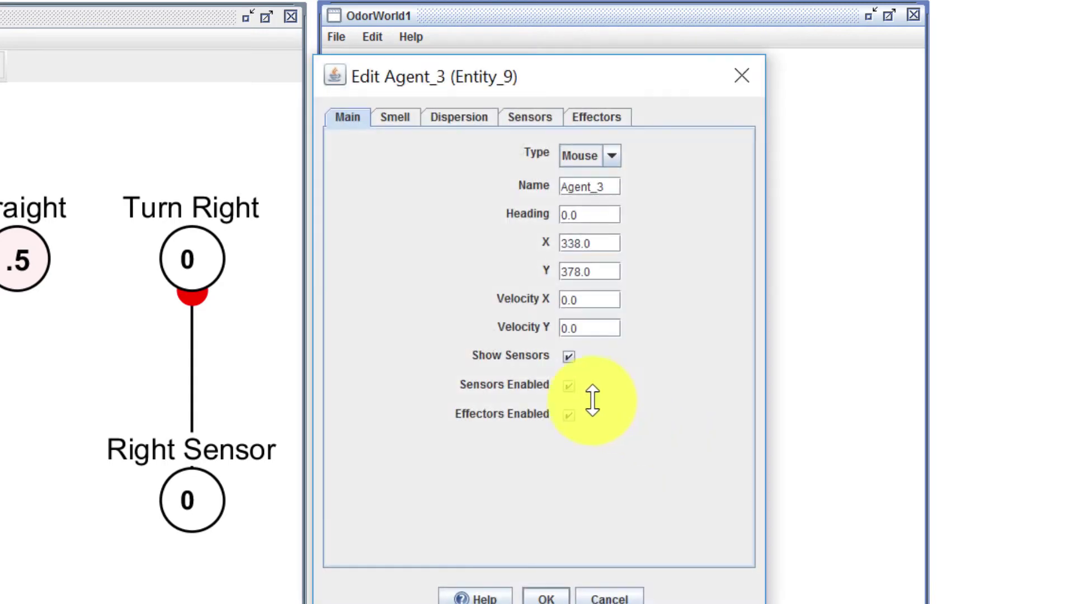
left_click(552, 590)
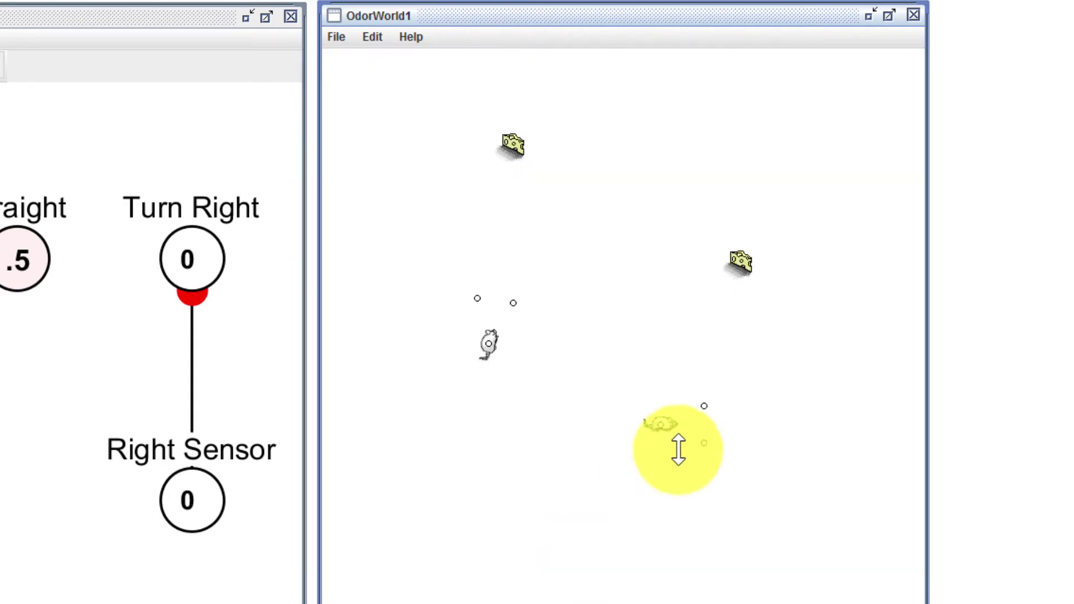
double_click(664, 423)
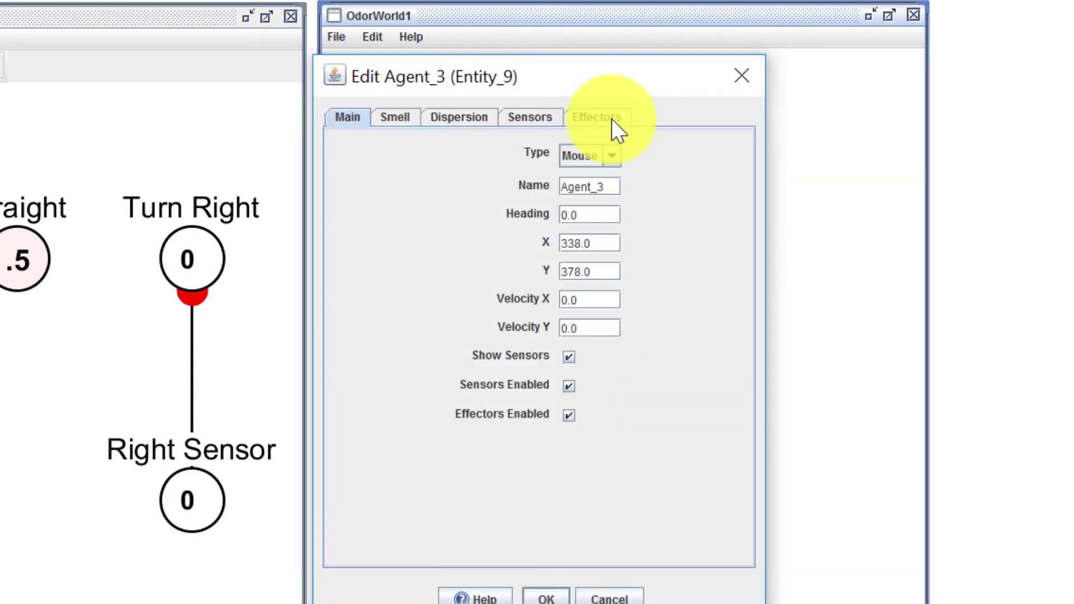
left_click(612, 150)
left_click(587, 202)
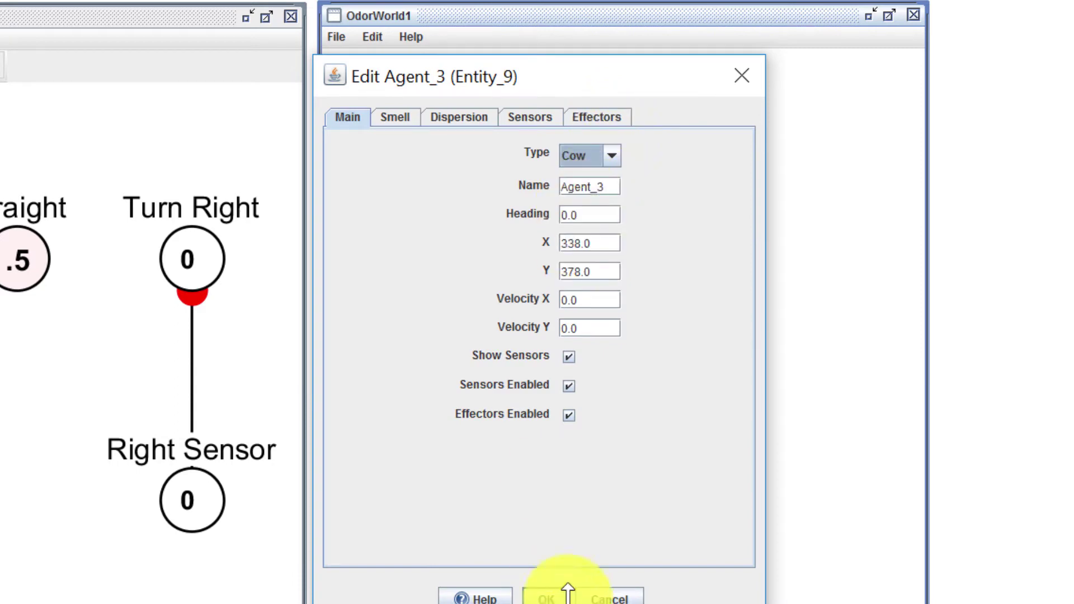
left_click(568, 590)
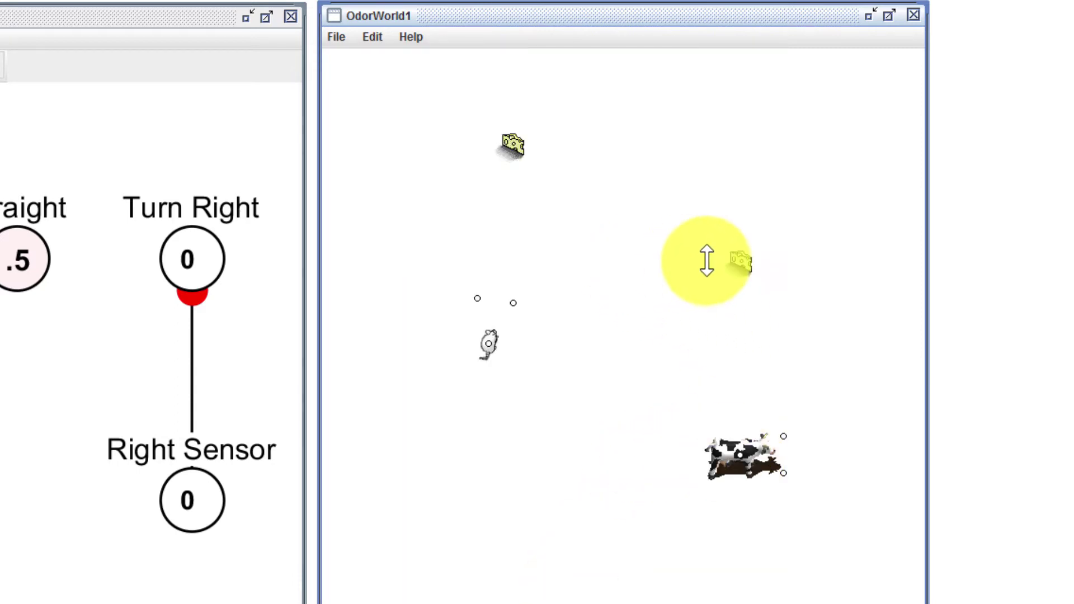
Step: Check the top cheese's Smell values and its Gaussian dispersion of 70 in Edit Entity_8
double_click(517, 134)
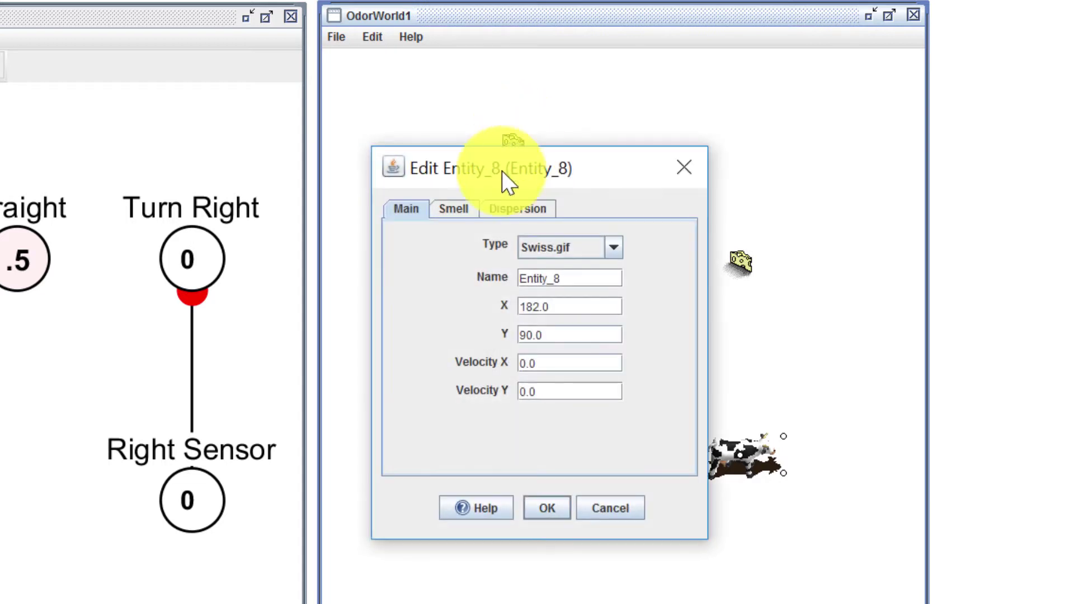
left_click(454, 212)
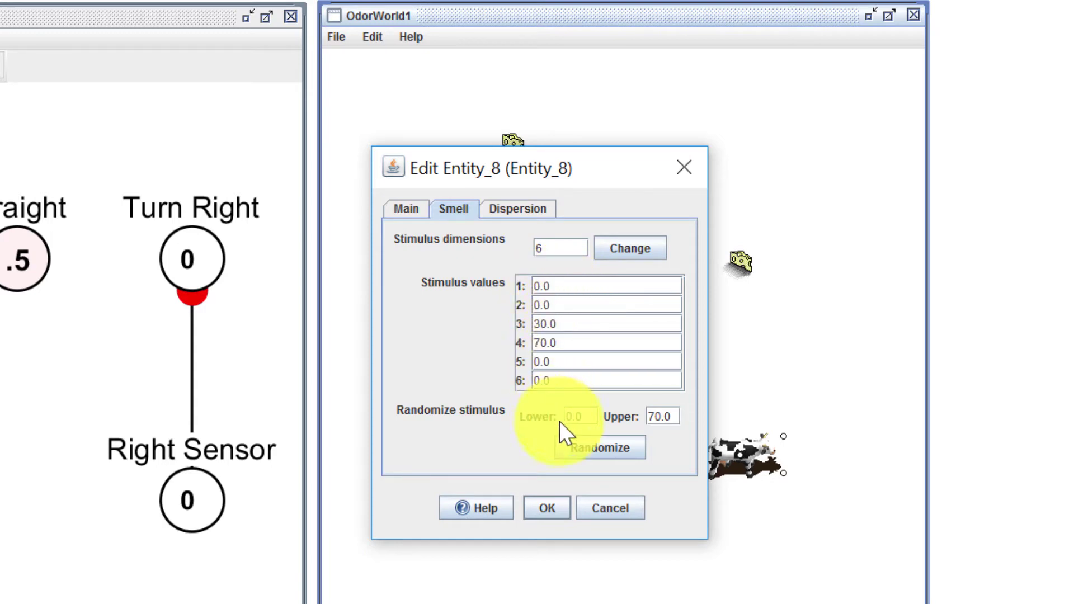
left_click(512, 206)
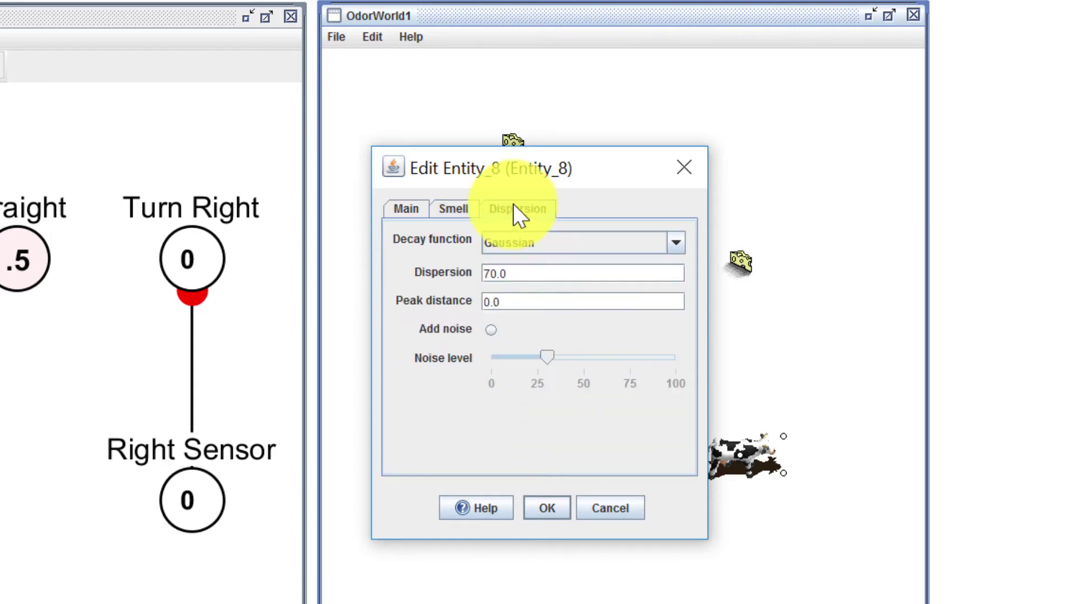
left_click(683, 168)
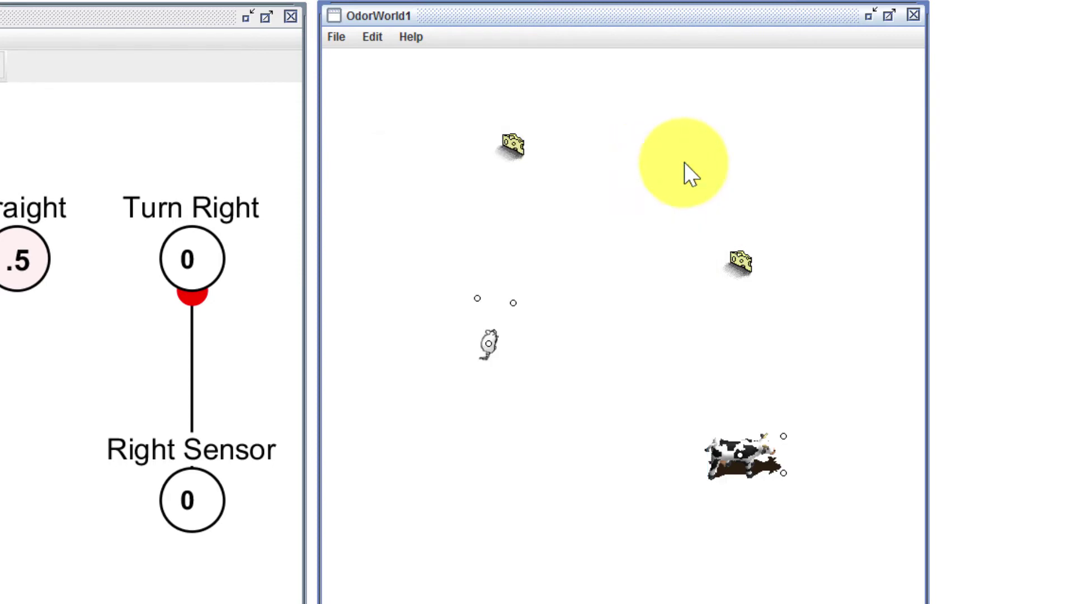
left_click(514, 144)
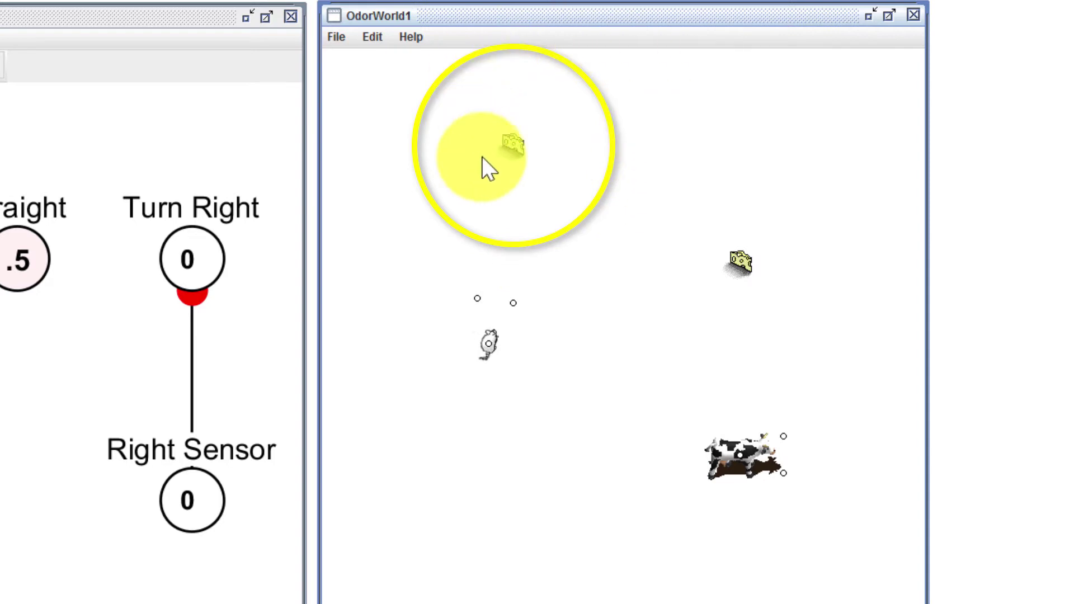
double_click(515, 153)
left_click(540, 209)
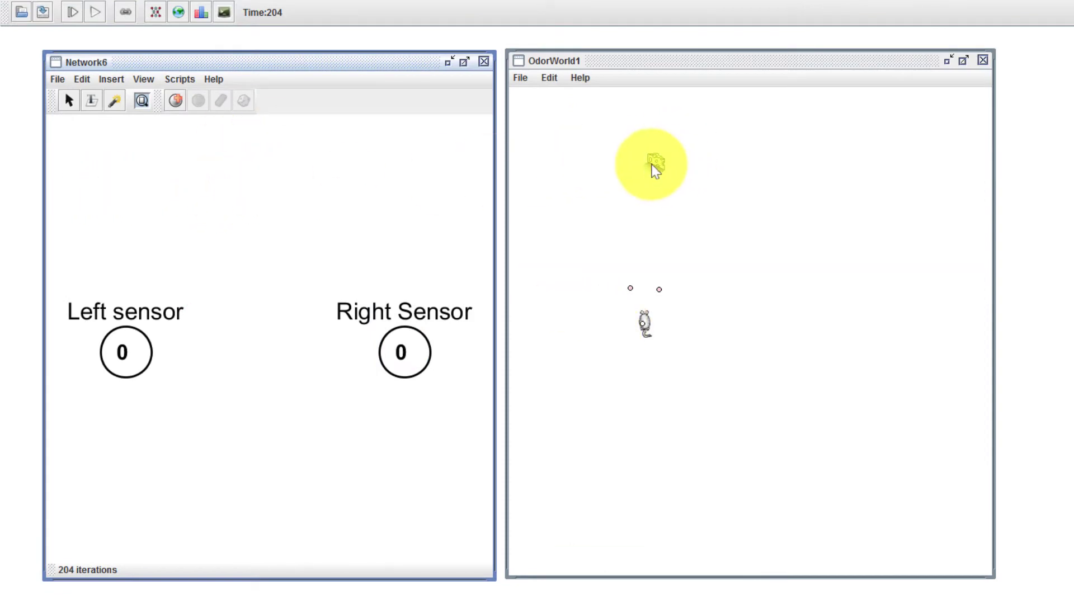
Step: Place the cheese beside the mouse during a run, stopping when the sensors read Left .4 and Right .6
left_click_drag(656, 164, 661, 214)
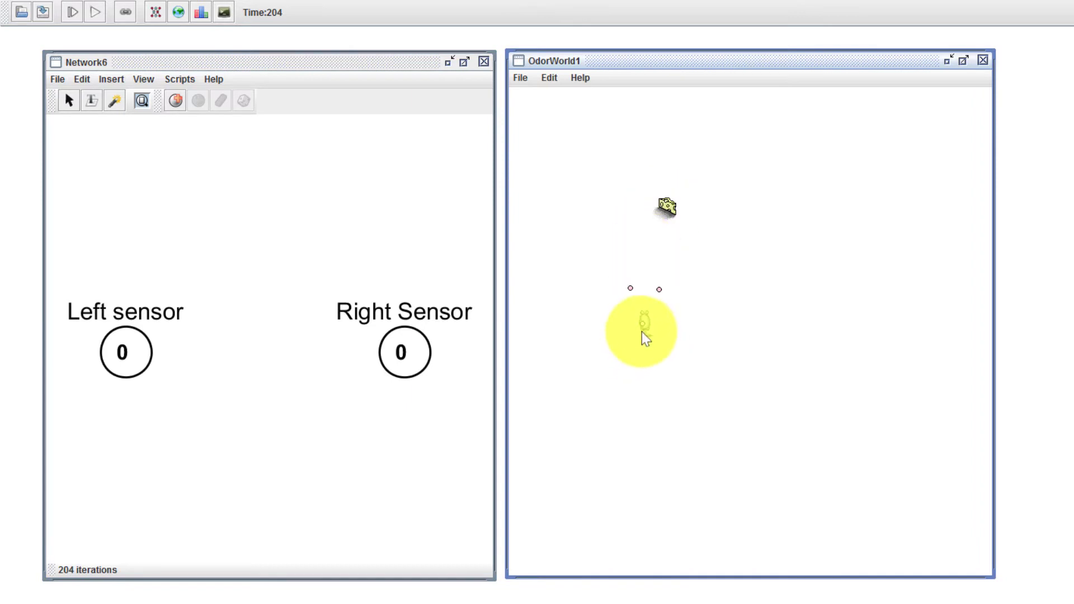
left_click_drag(644, 329, 679, 355)
left_click(102, 12)
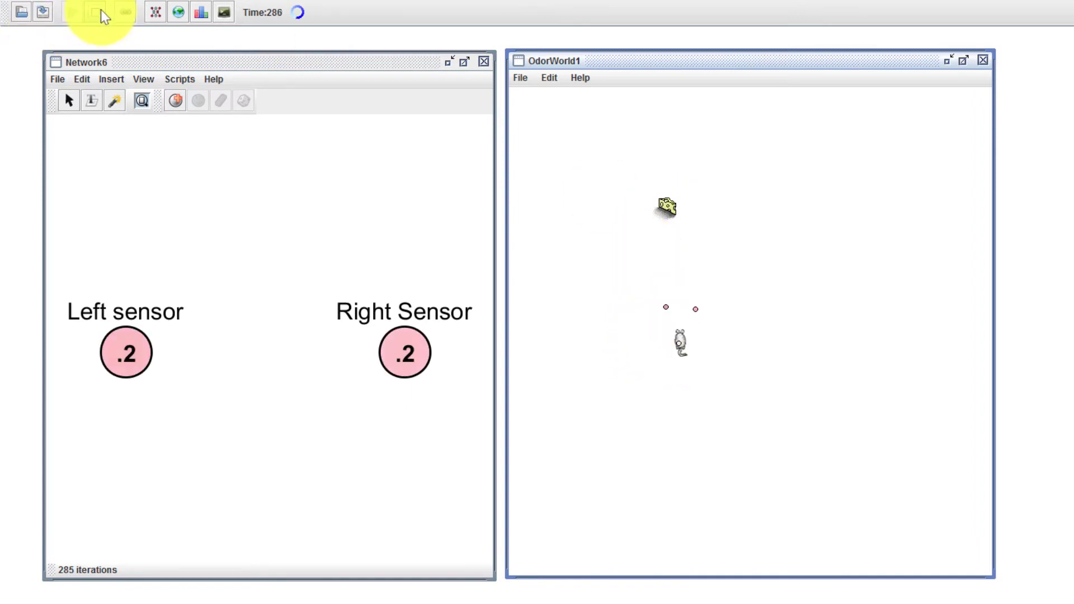
left_click_drag(667, 206, 723, 311)
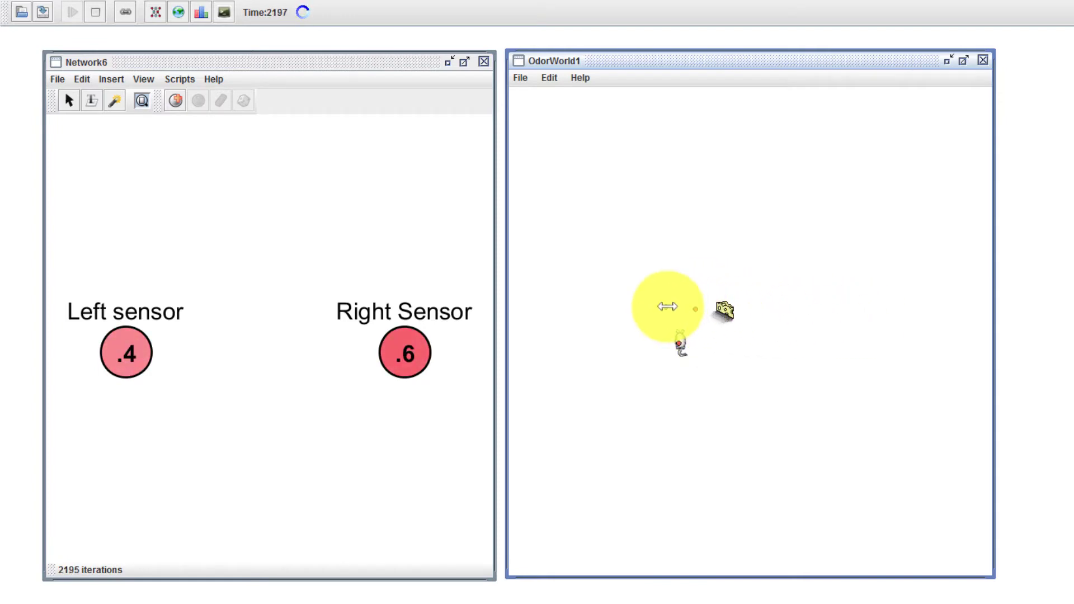
left_click(95, 12)
Step: Check the cheese's dispersion settings, then move it far right and rerun so both sensors read 0
double_click(726, 319)
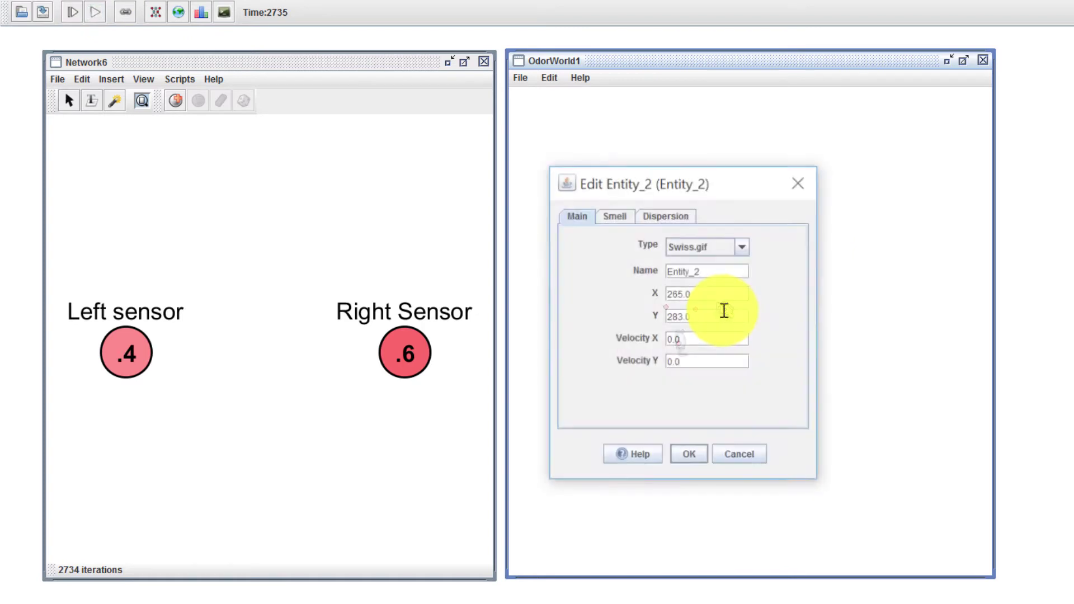
left_click(675, 216)
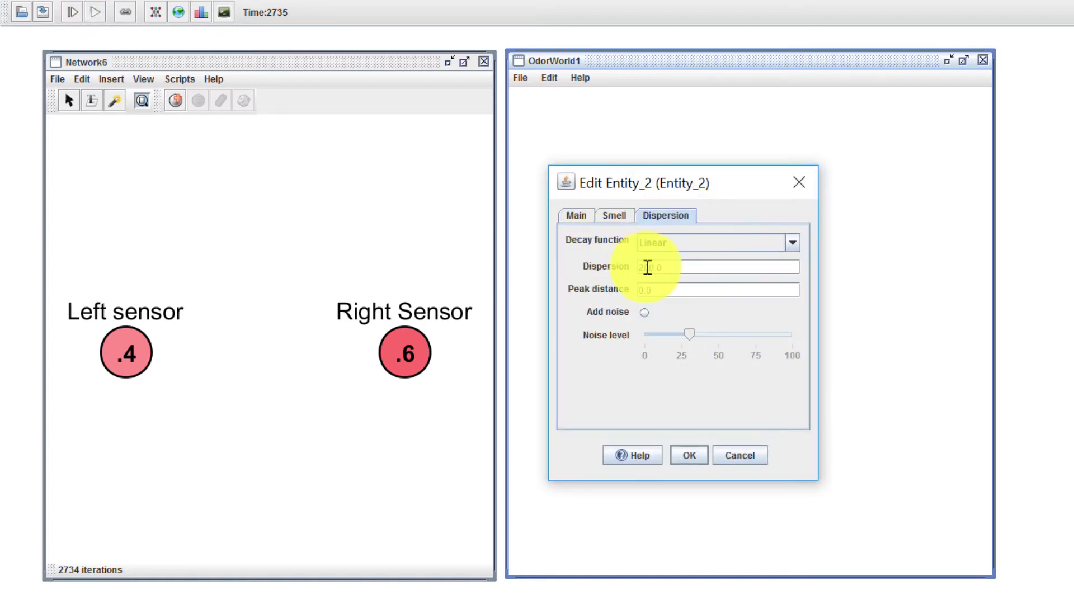
left_click(689, 456)
left_click_drag(725, 317, 869, 317)
left_click(95, 12)
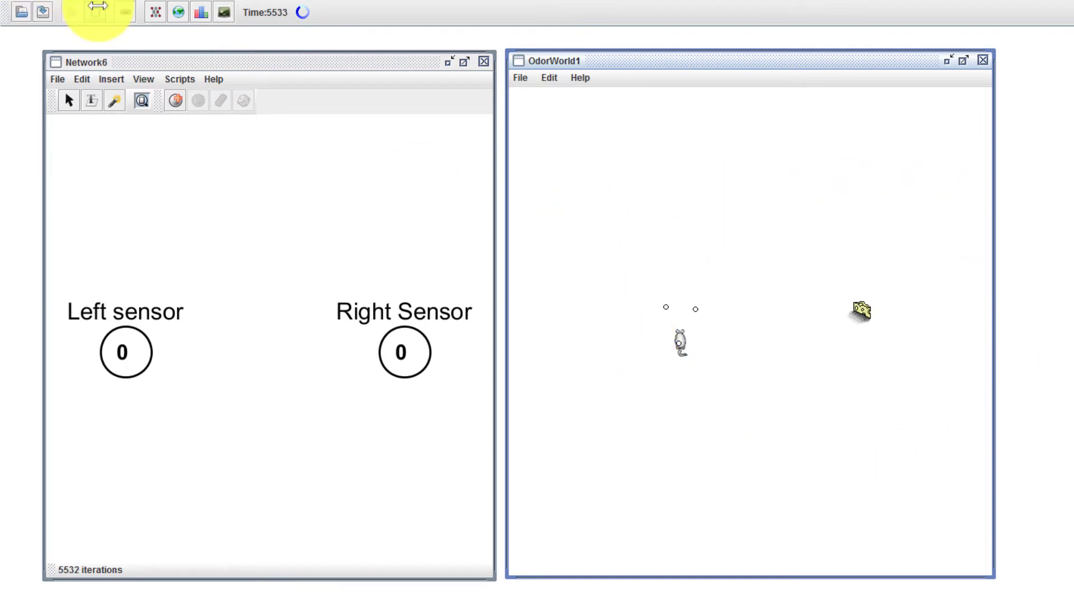
Step: Stop the run, review the cheese's dispersion settings, then restart and drag the cheese toward the mouse
left_click(98, 6)
double_click(860, 309)
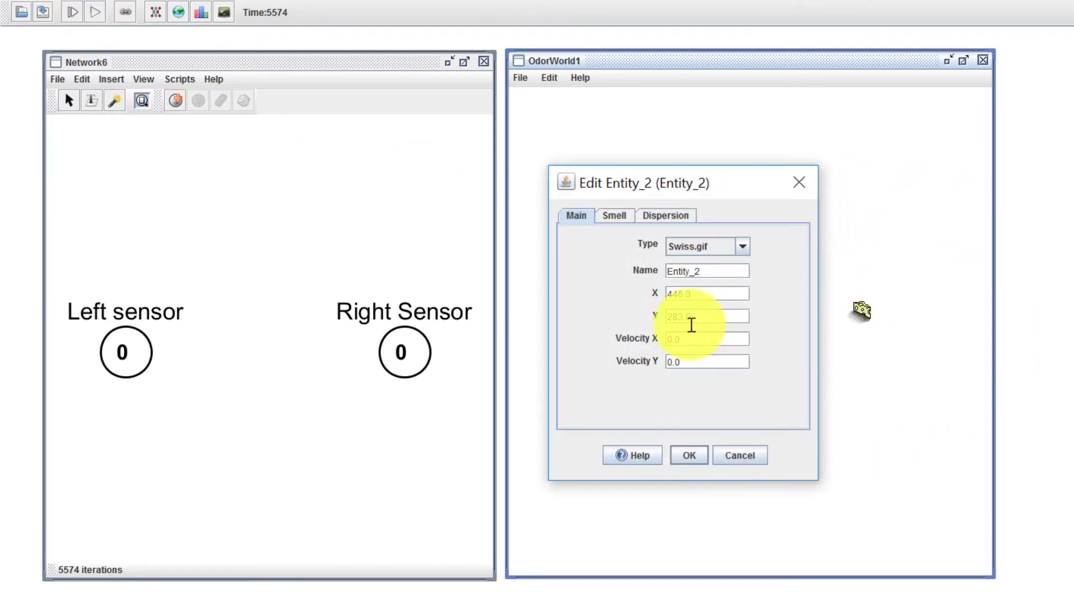
left_click(669, 215)
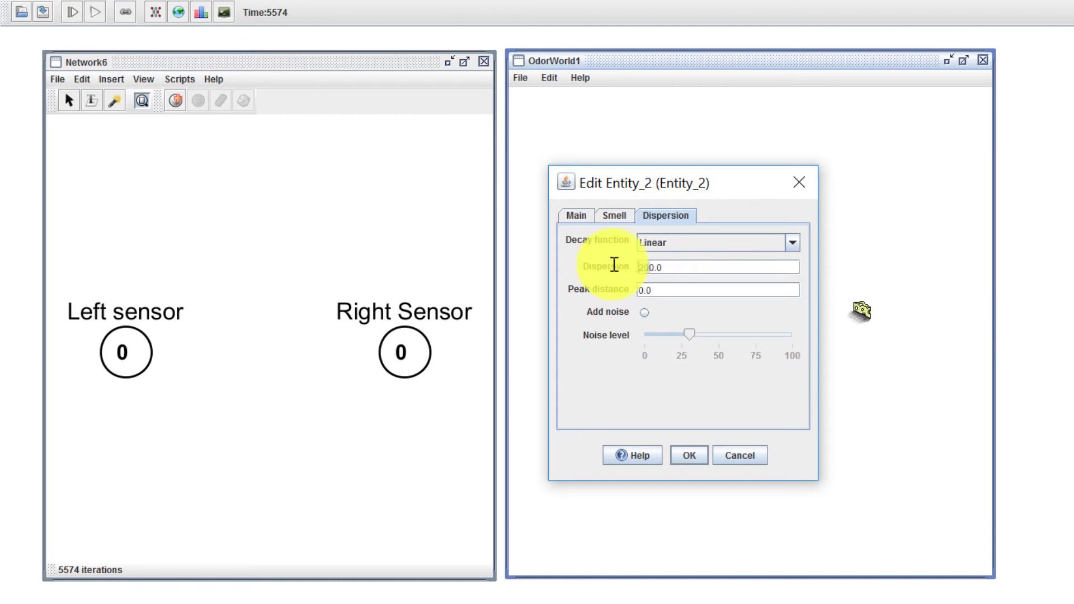
left_click(689, 459)
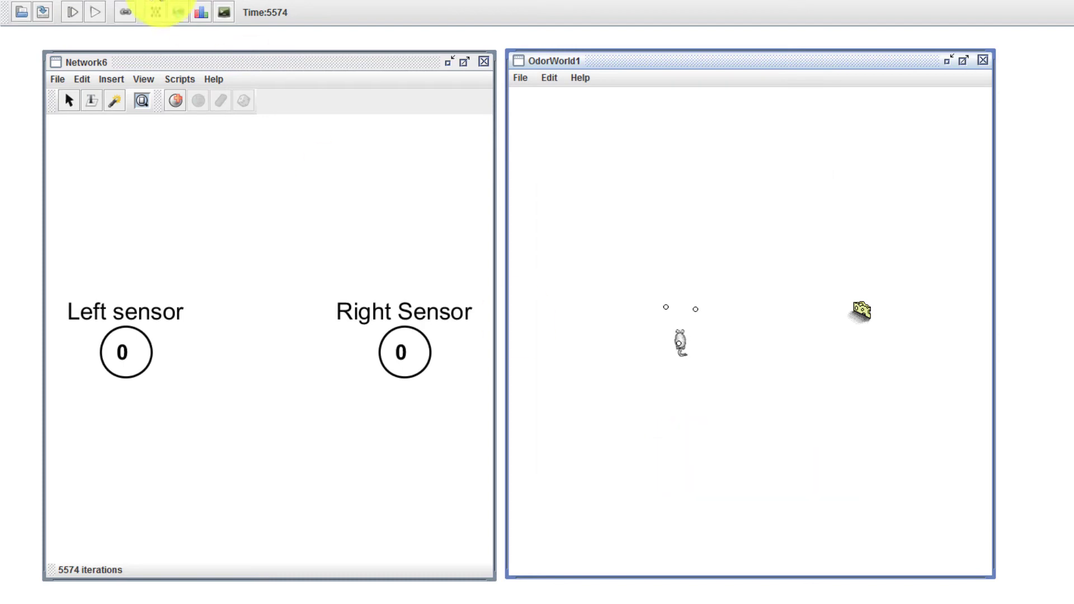
left_click(95, 13)
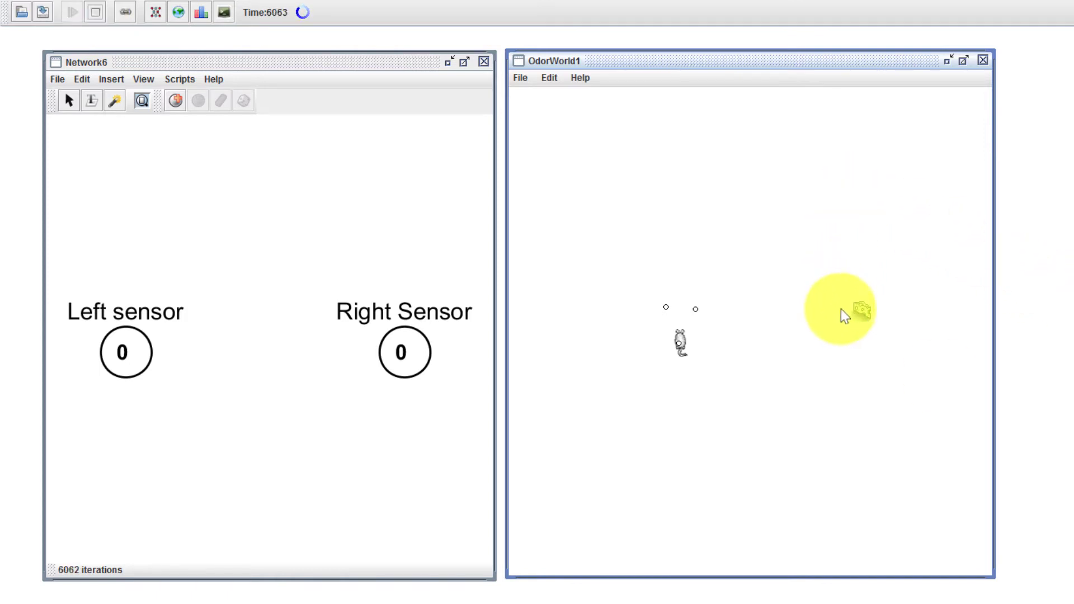
left_click_drag(866, 320, 821, 310)
Step: Stop the run, confirm the cheese's Linear decay with dispersion 50, then restart and nudge it toward the mouse
left_click(98, 12)
double_click(811, 301)
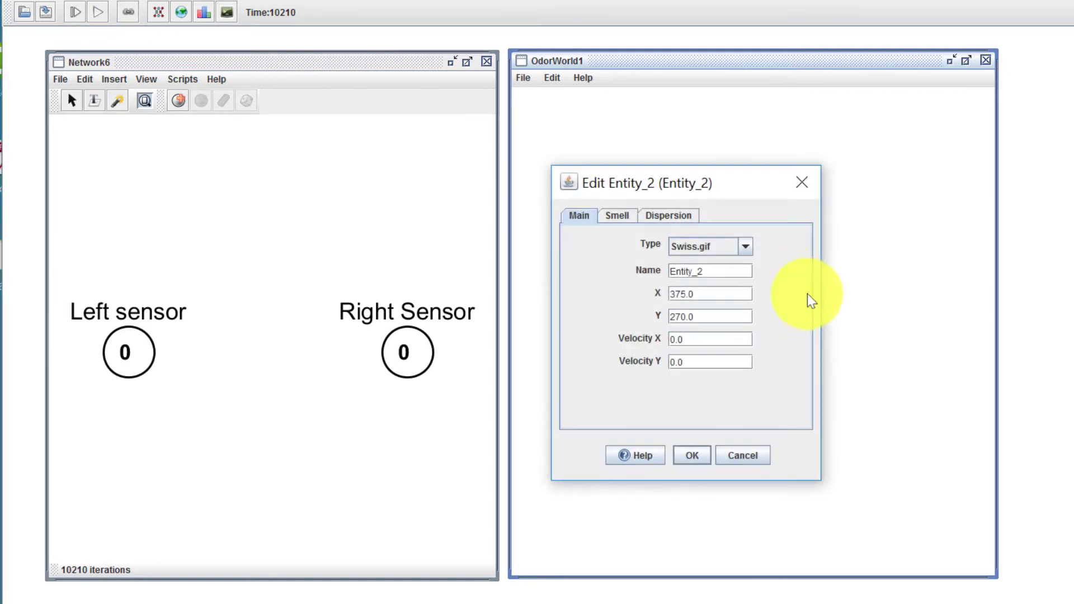
left_click(672, 219)
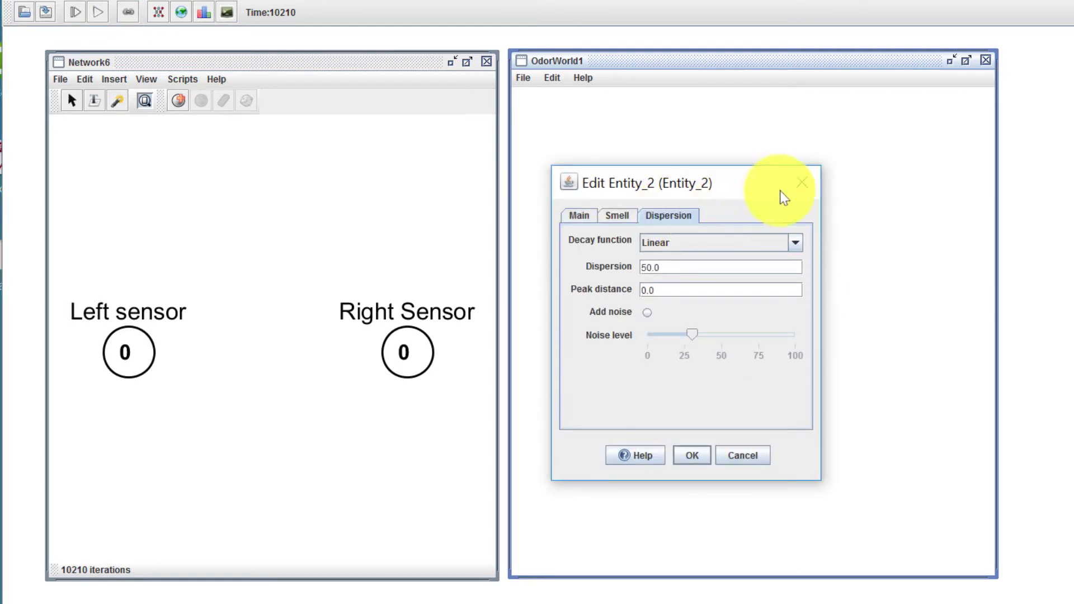
left_click(802, 183)
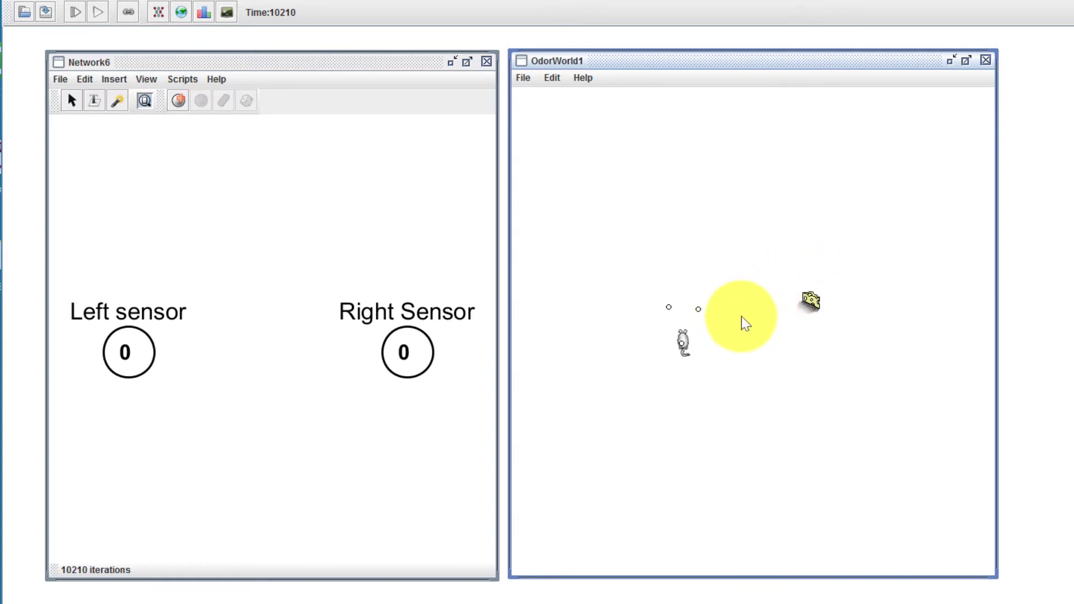
left_click(98, 12)
mouse_move(807, 298)
left_mouse_down()
mouse_move(691, 311)
mouse_move(803, 300)
left_mouse_up()
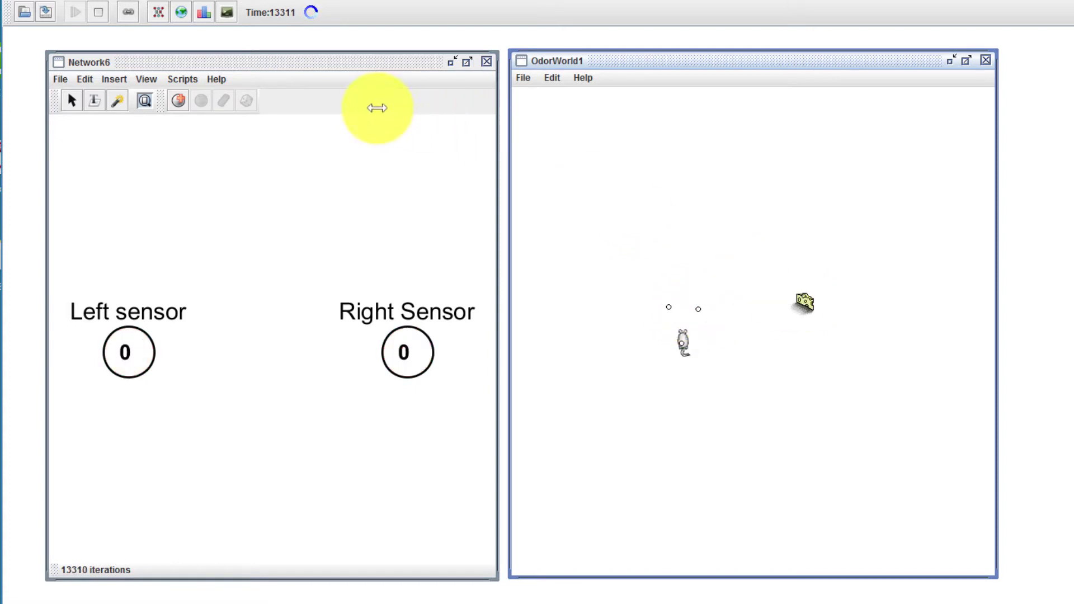
Step: Stop the run and review the cheese's Linear decay setting and smell stimulus values
left_click(99, 12)
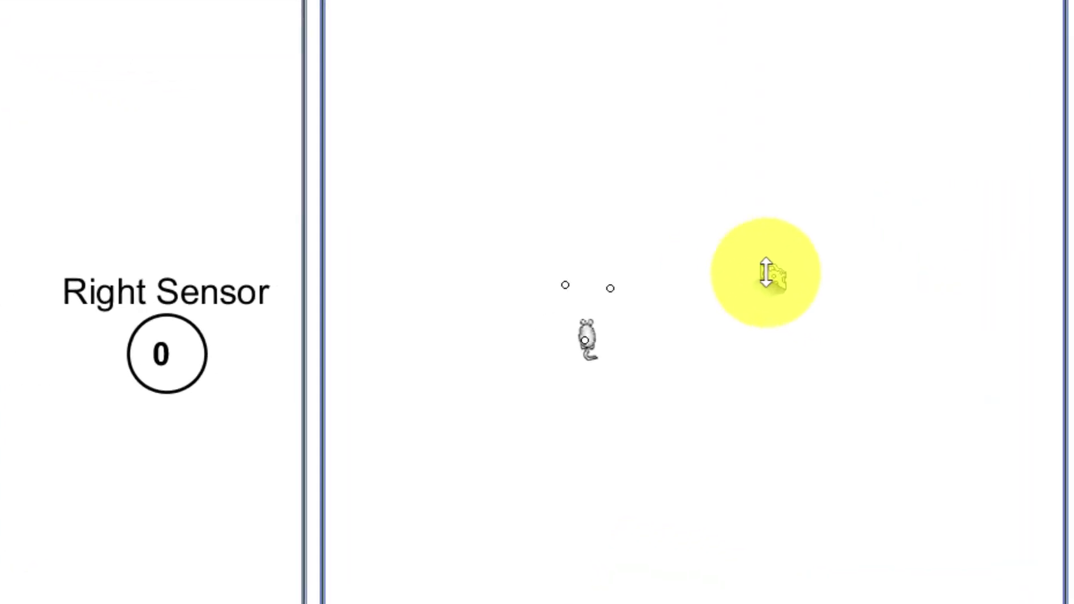
double_click(806, 301)
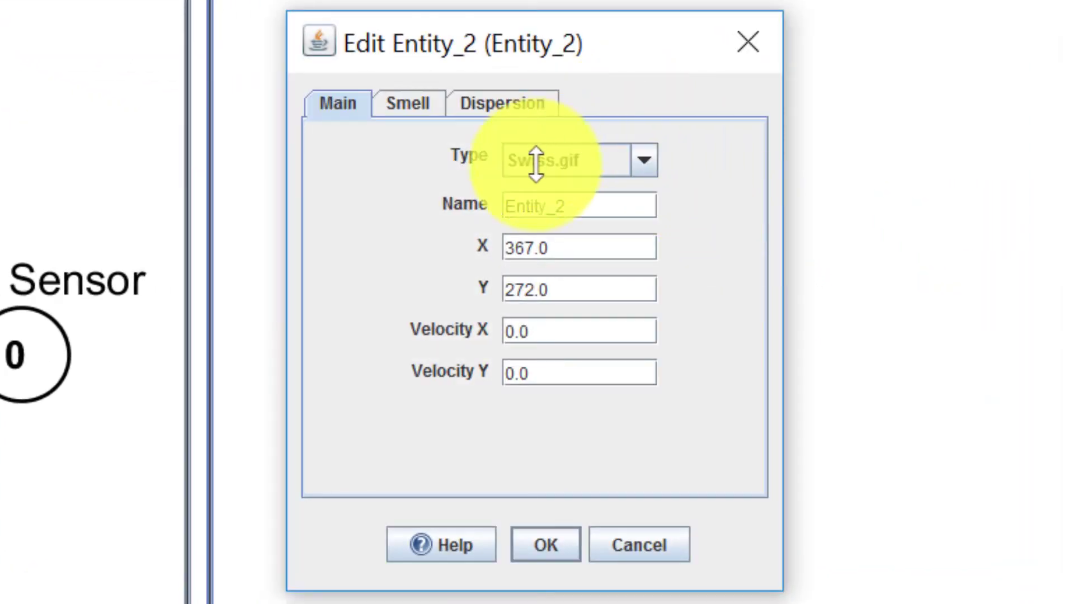
left_click(509, 100)
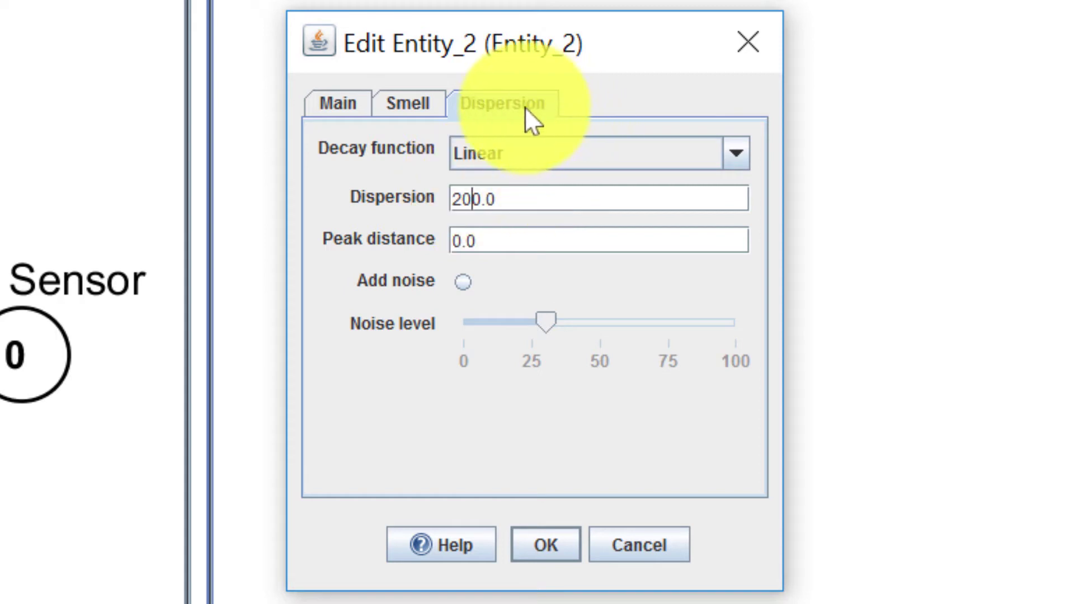
left_click(526, 154)
left_click(528, 152)
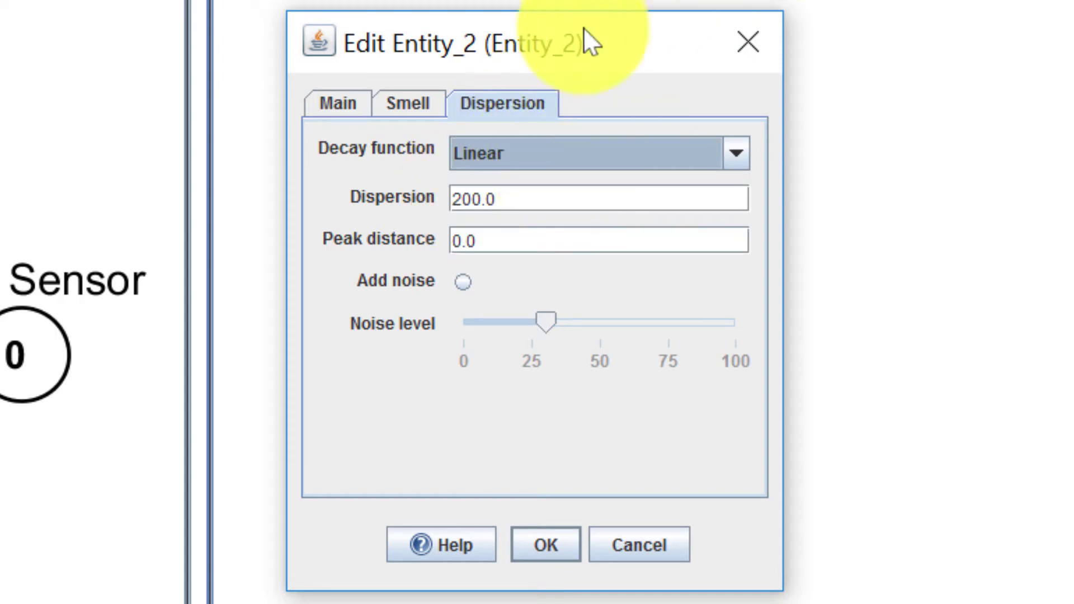
left_click(408, 103)
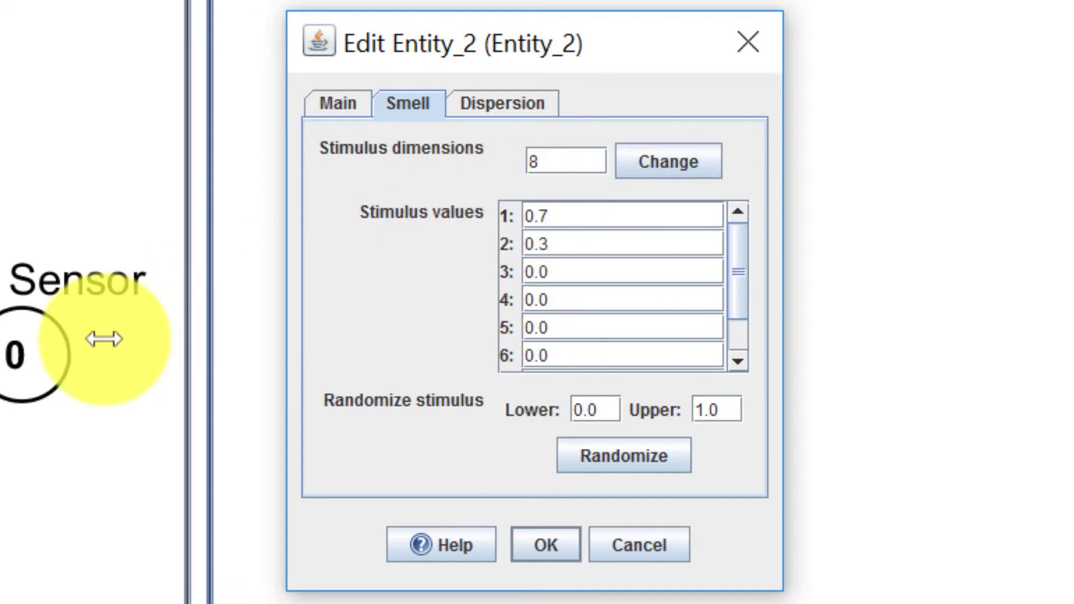
left_click(596, 205)
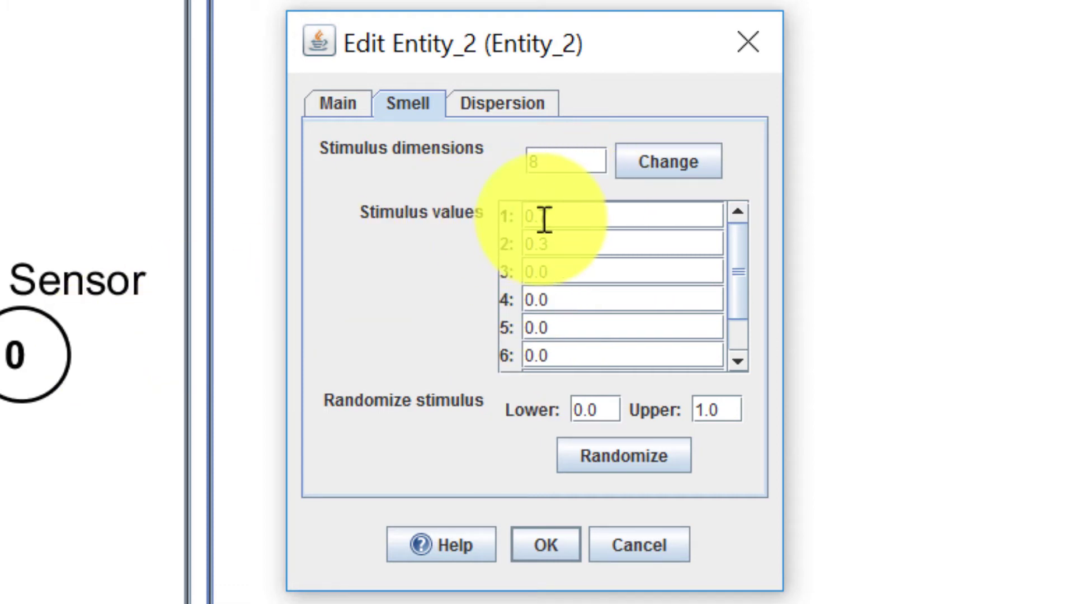
left_click(516, 107)
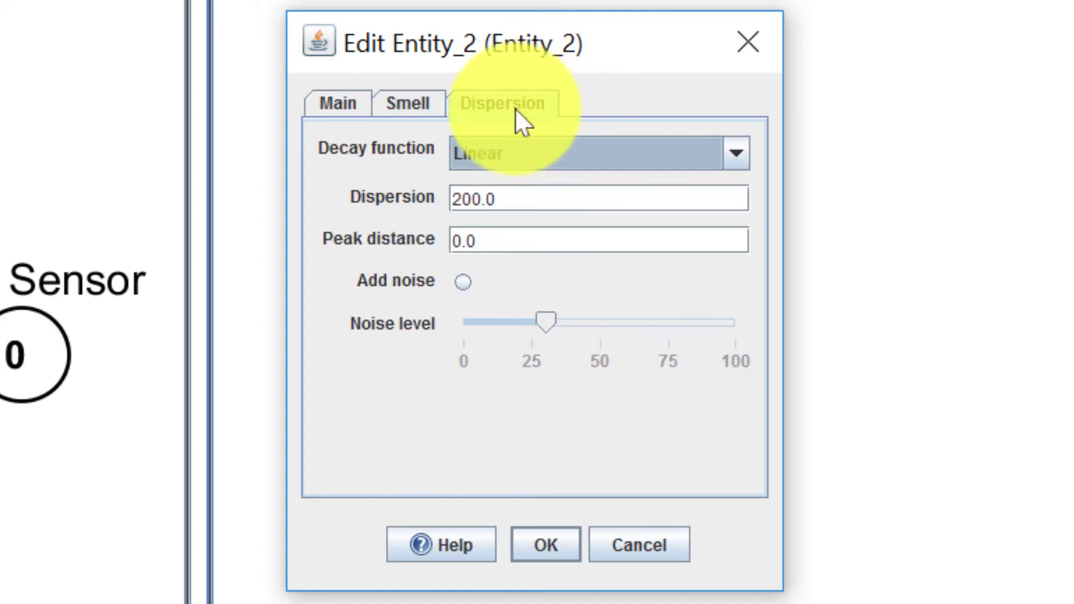
Step: Switch the cheese's decay function to Step, then rerun with the cheese beside the mouse
left_click(495, 149)
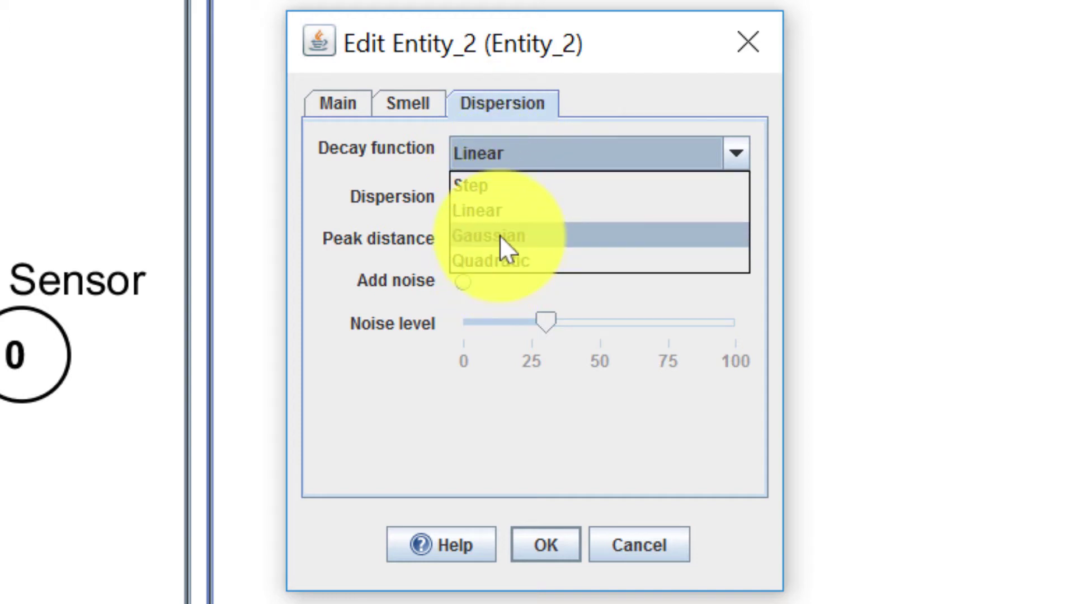
left_click(495, 184)
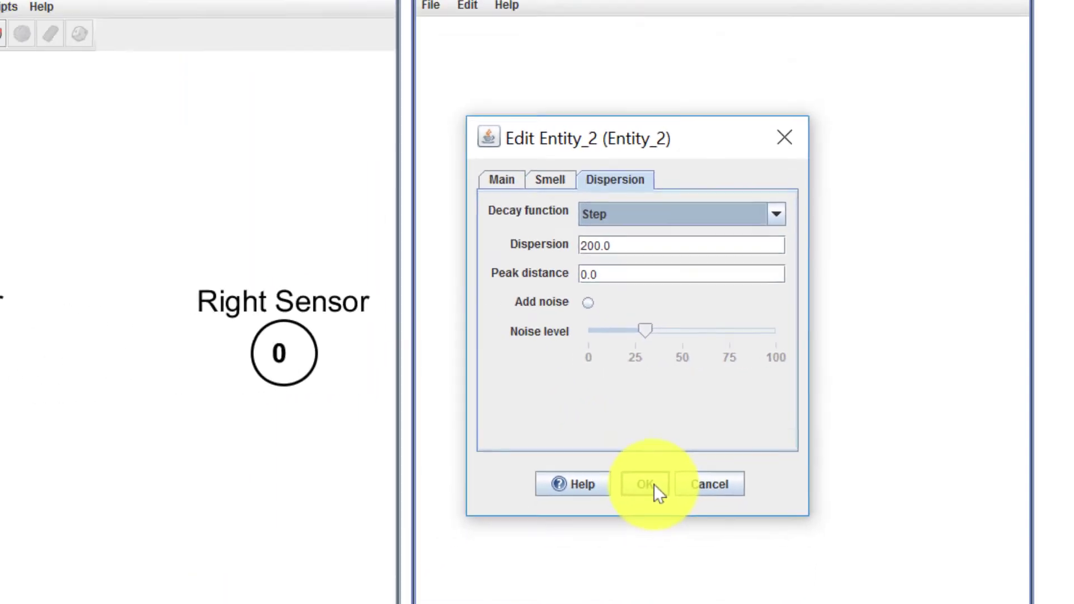
left_click(545, 544)
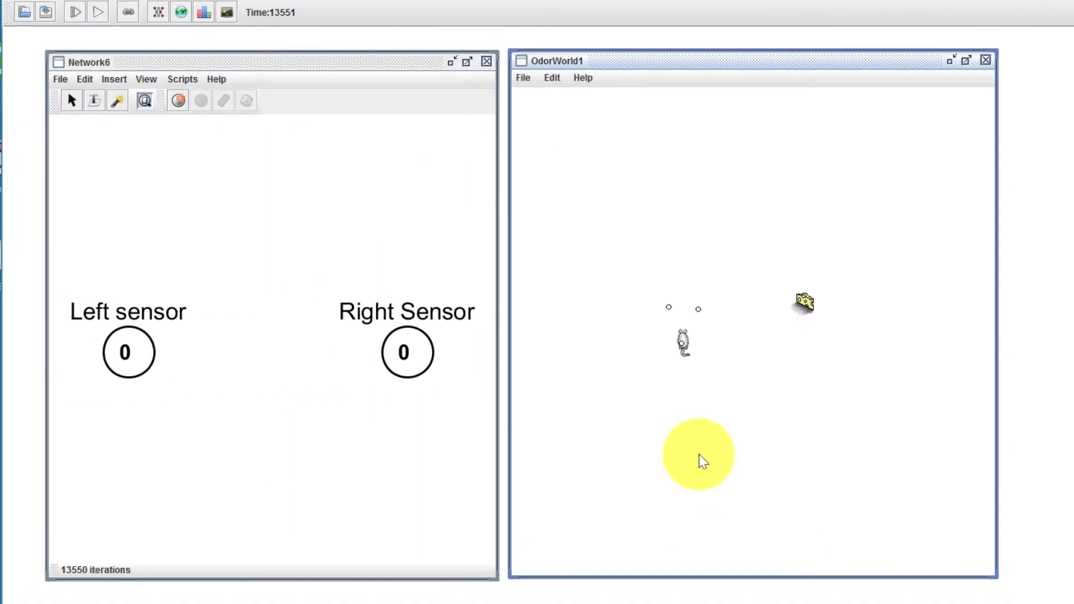
left_click(98, 11)
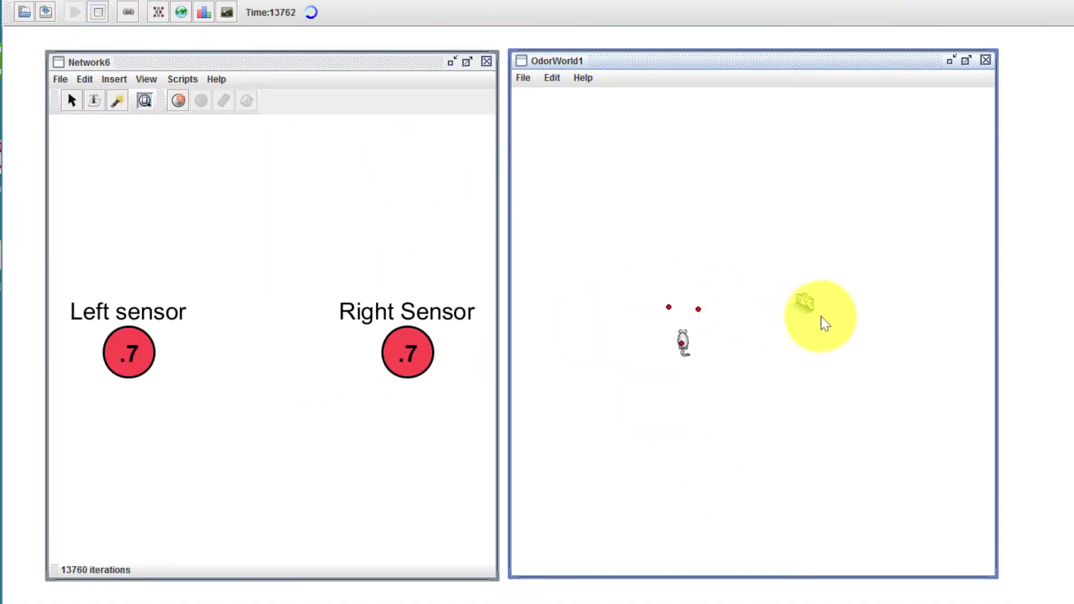
left_click_drag(814, 312, 901, 295)
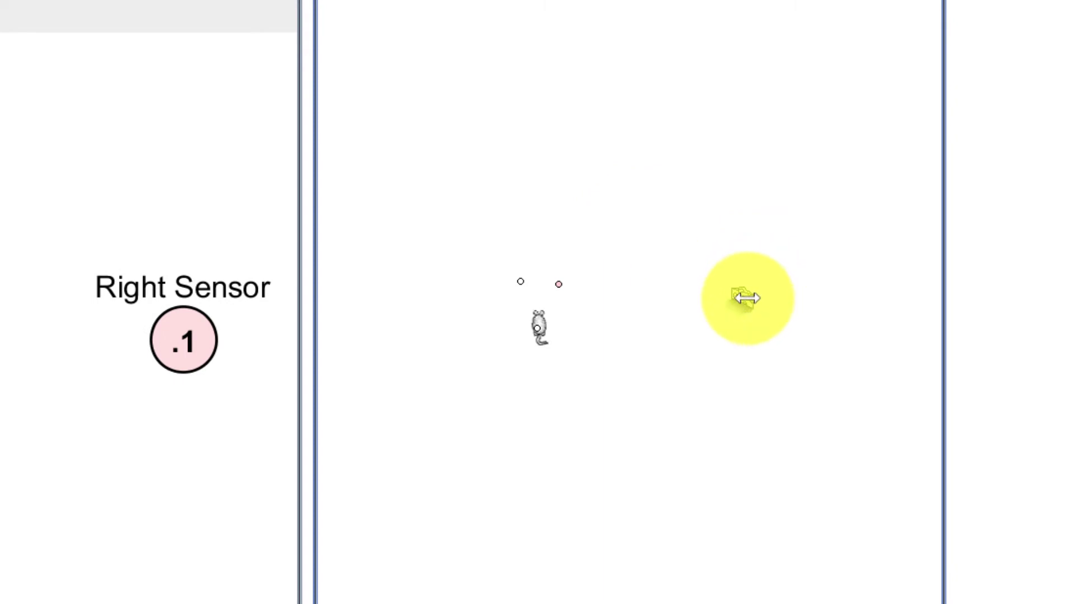
Step: Move the cheese up away from the mouse and review the mouse's smell sensor list
left_click_drag(747, 299, 710, 187)
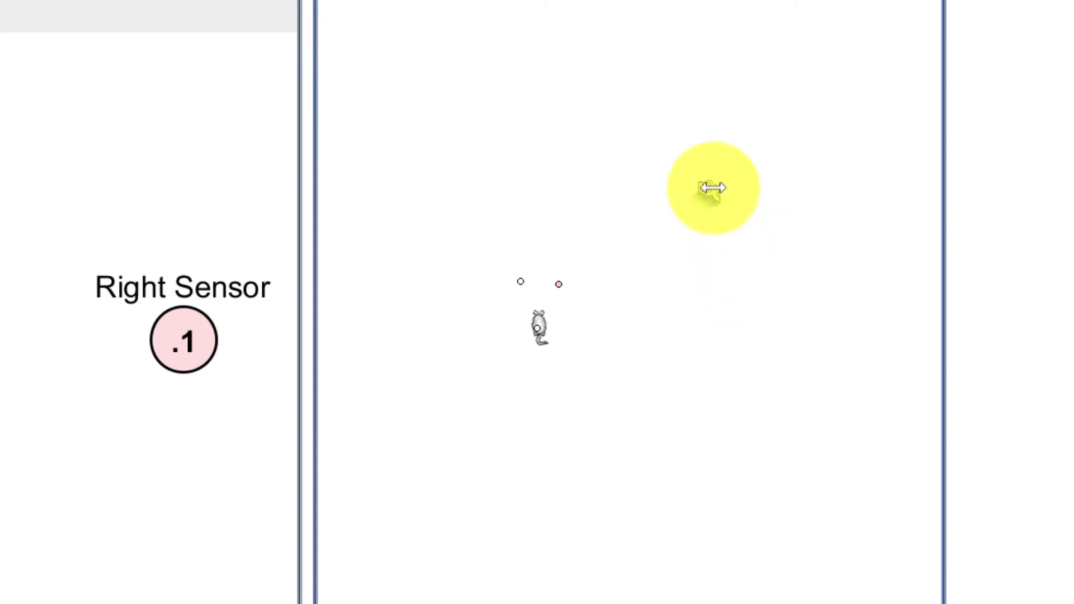
double_click(535, 324)
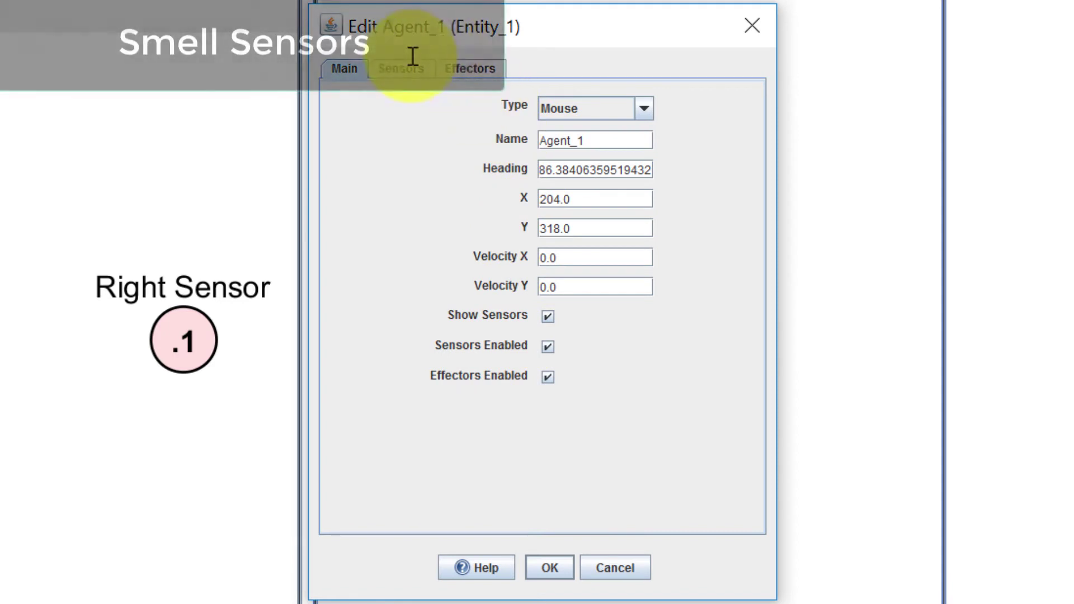
left_click(401, 67)
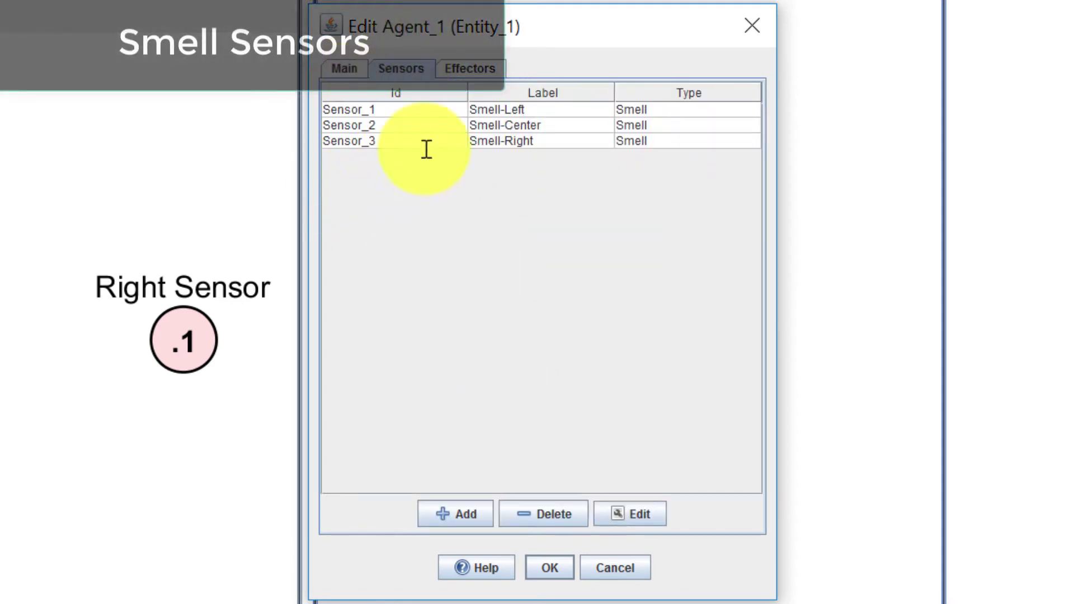
left_click(551, 567)
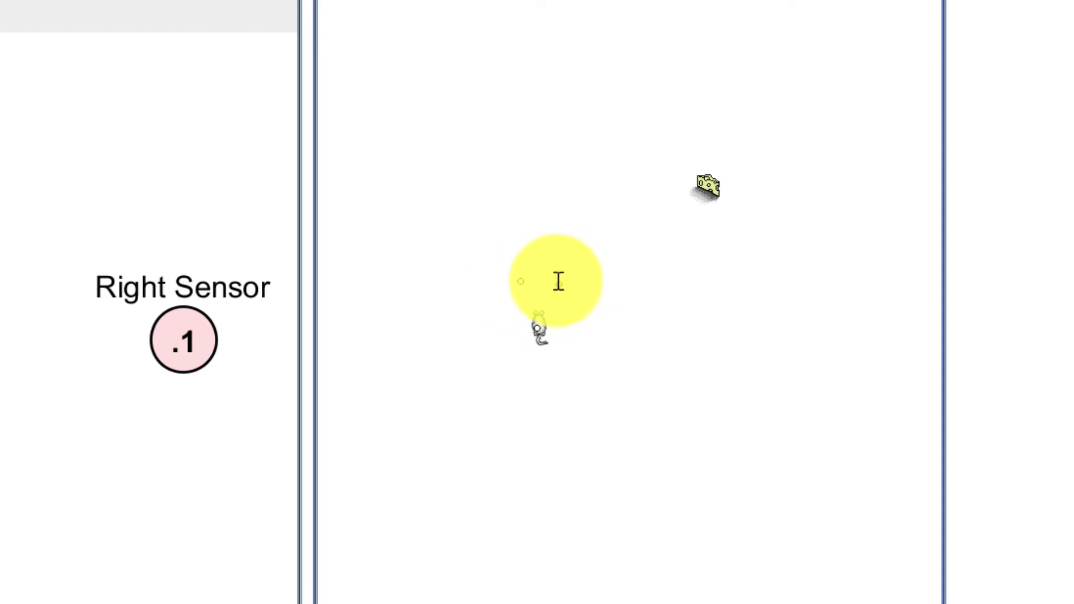
Step: Add a new smell sensor with sensor length 100 to the mouse, then reposition the mouse
double_click(540, 325)
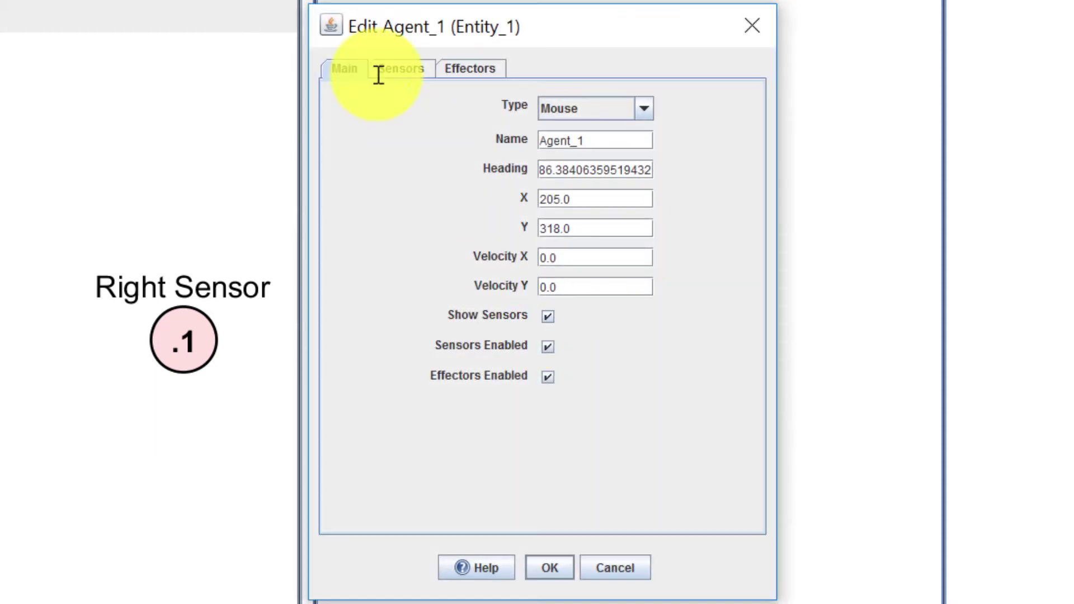
left_click(397, 70)
left_click(465, 520)
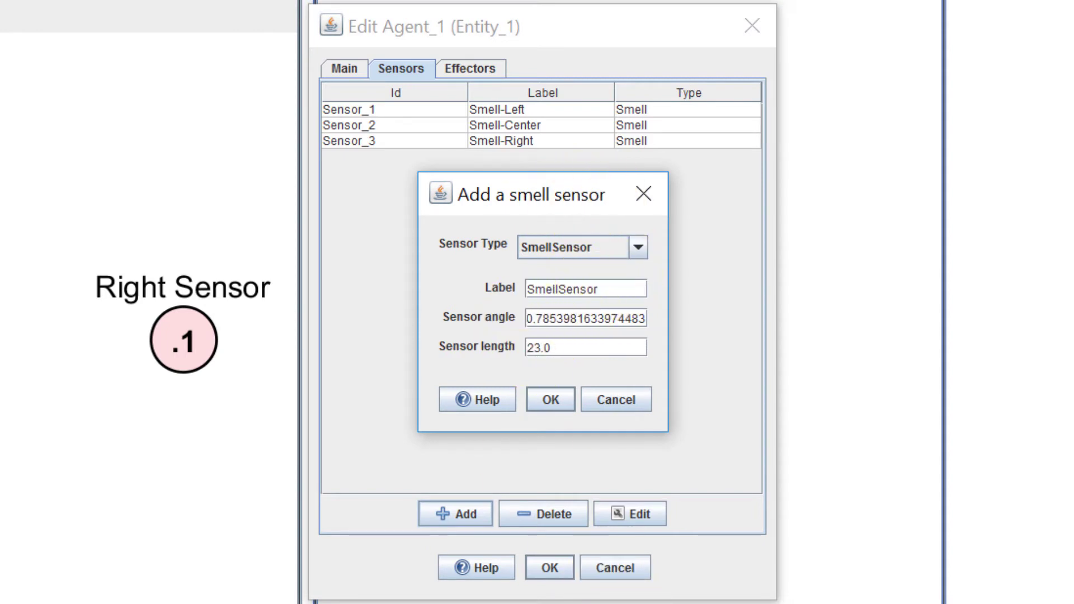
type("100")
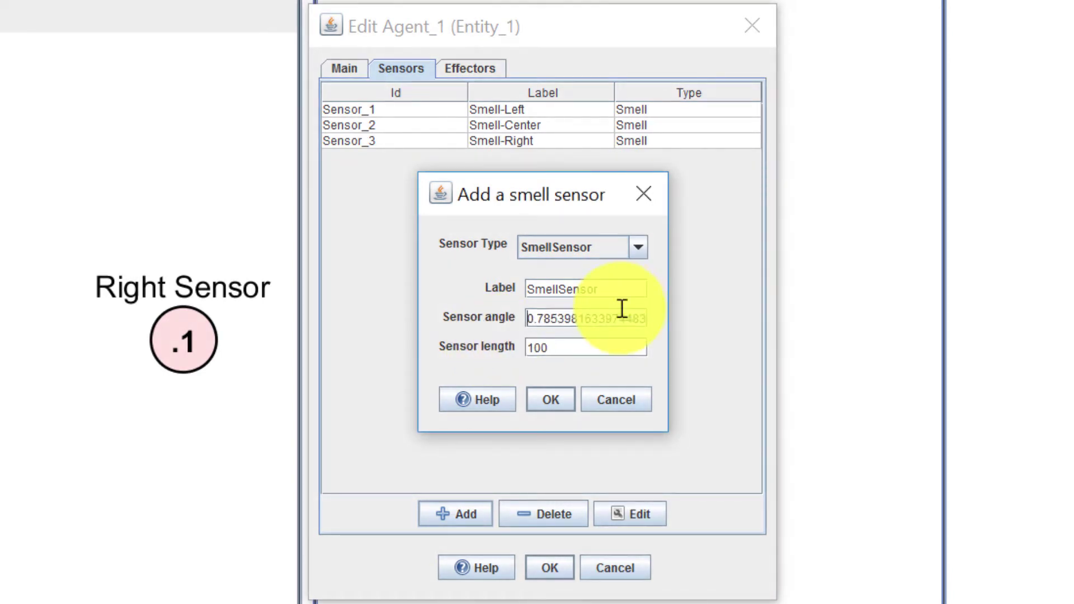
double_click(623, 319)
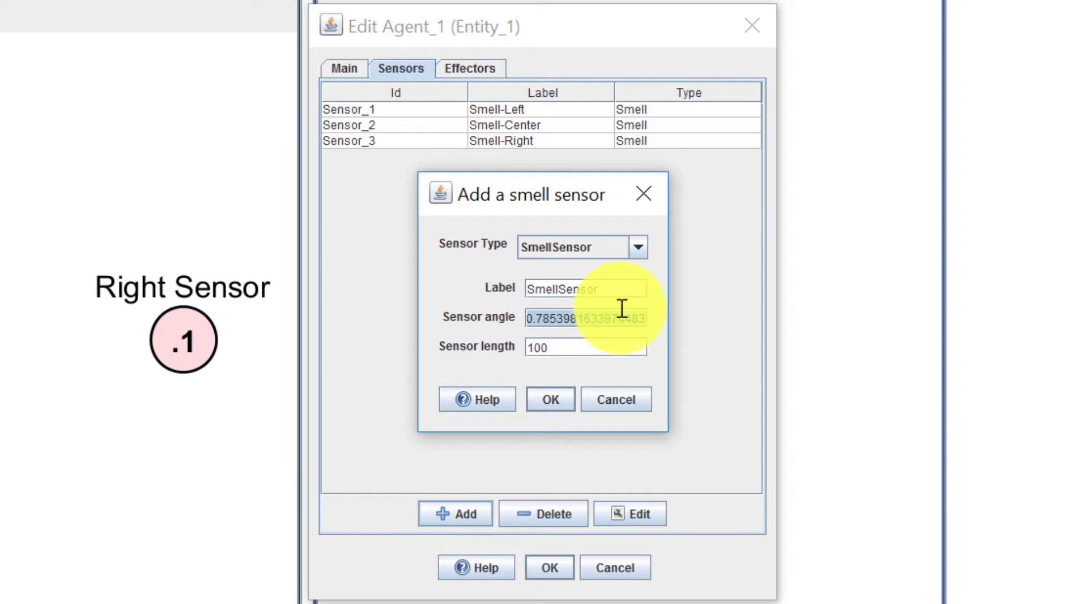
left_click(559, 404)
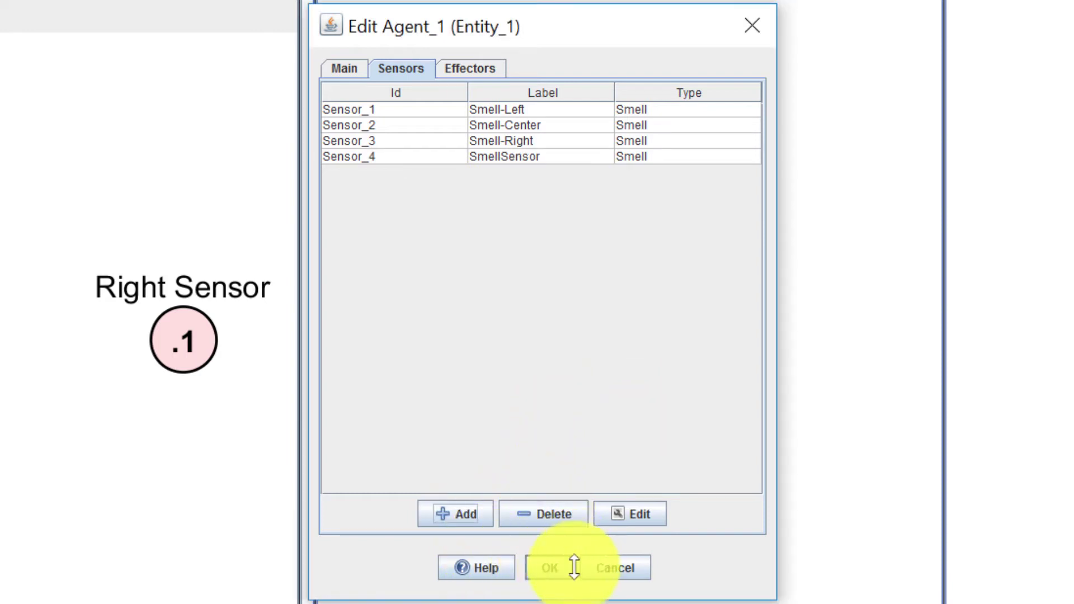
left_click(551, 568)
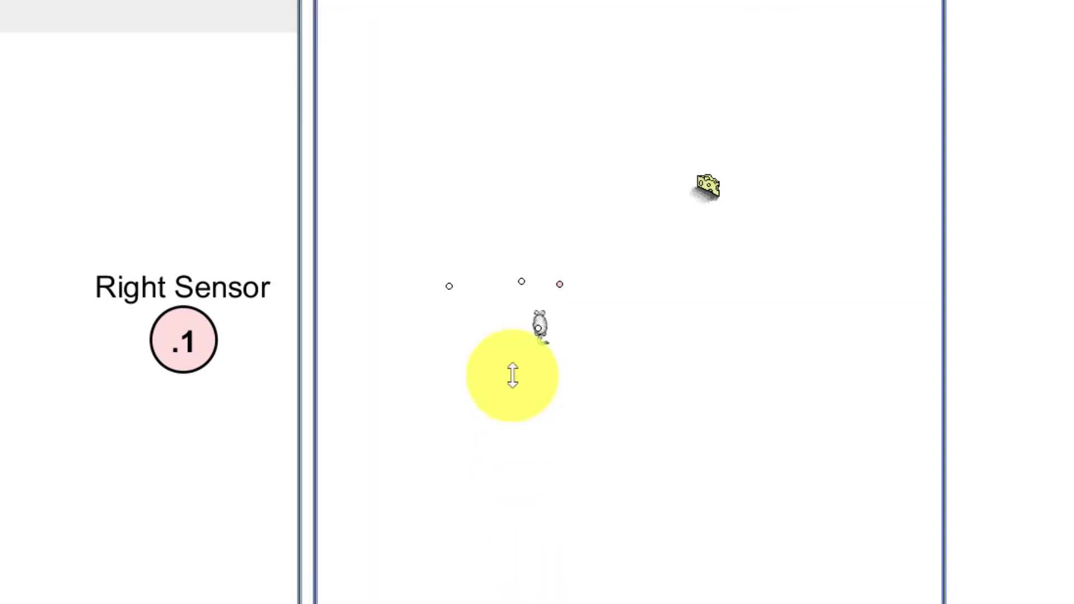
left_click_drag(540, 326, 686, 396)
left_click_drag(687, 396, 575, 297)
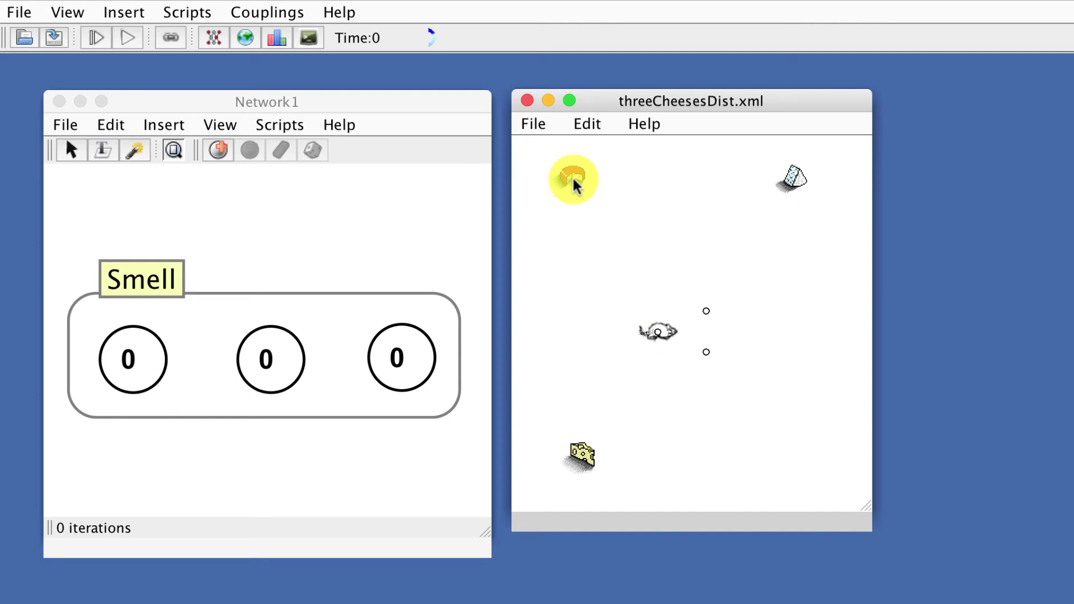
Step: Read the red Gouda cheese's smell values: 1.0, 0.4 and 0.2
double_click(573, 177)
left_click(494, 172)
left_click(524, 273)
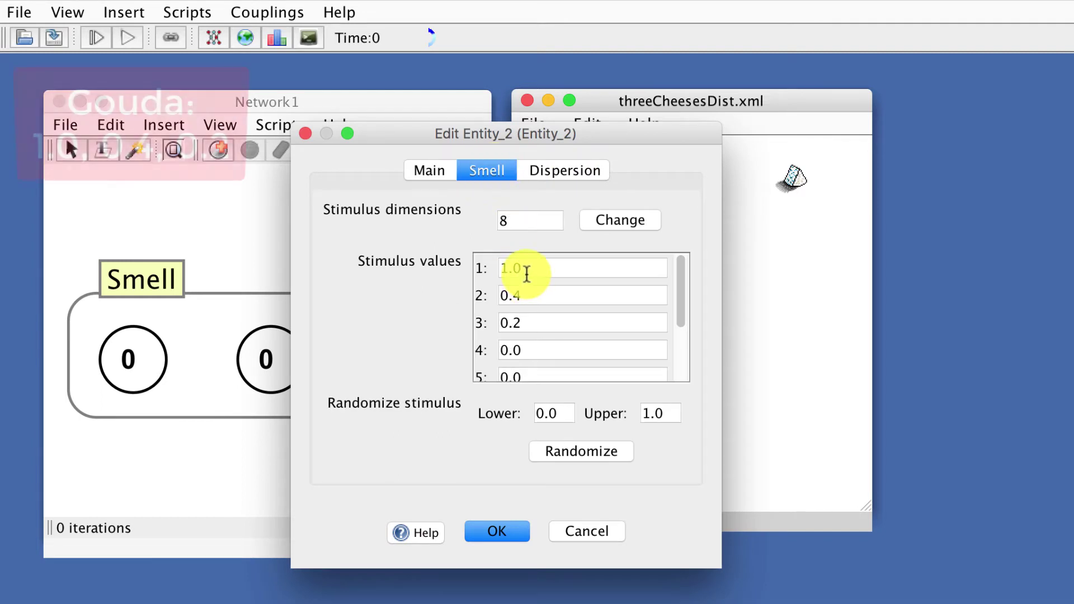
left_click(528, 296)
left_click(527, 332)
left_click(497, 531)
Step: Read the Swiss cheese's smell values (0.4, 0.2, 1.0) and bring up the smell-curve diagram
double_click(582, 453)
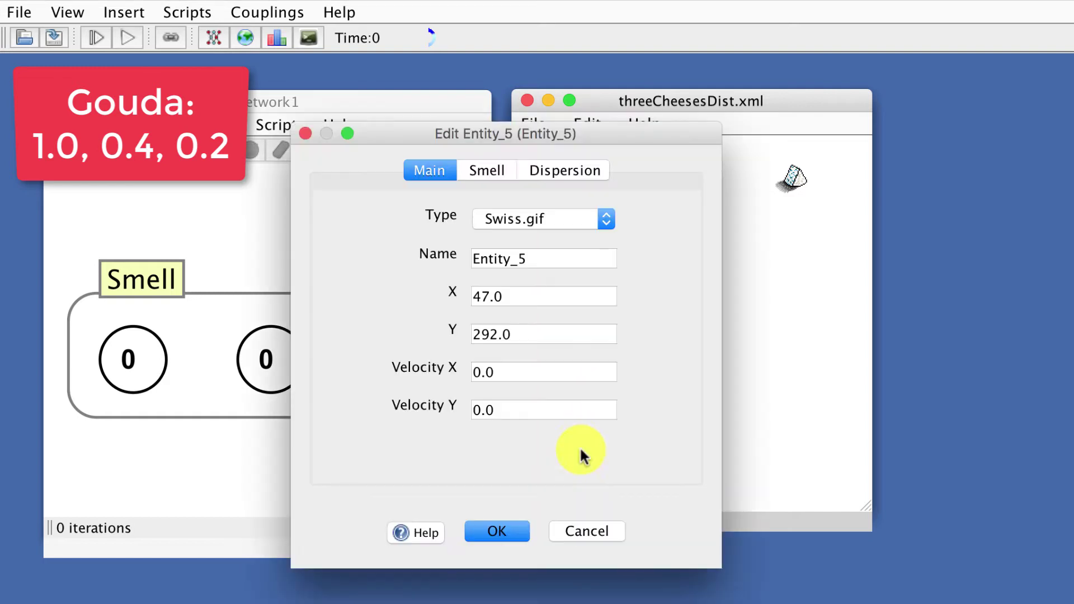
left_click(480, 173)
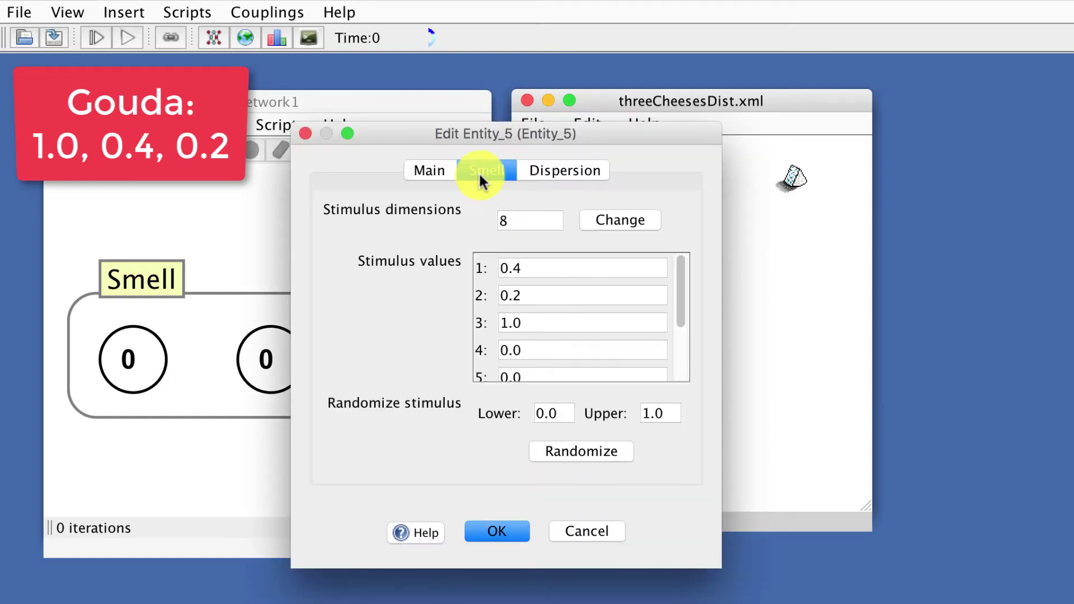
left_click(492, 531)
key("super+Tab")
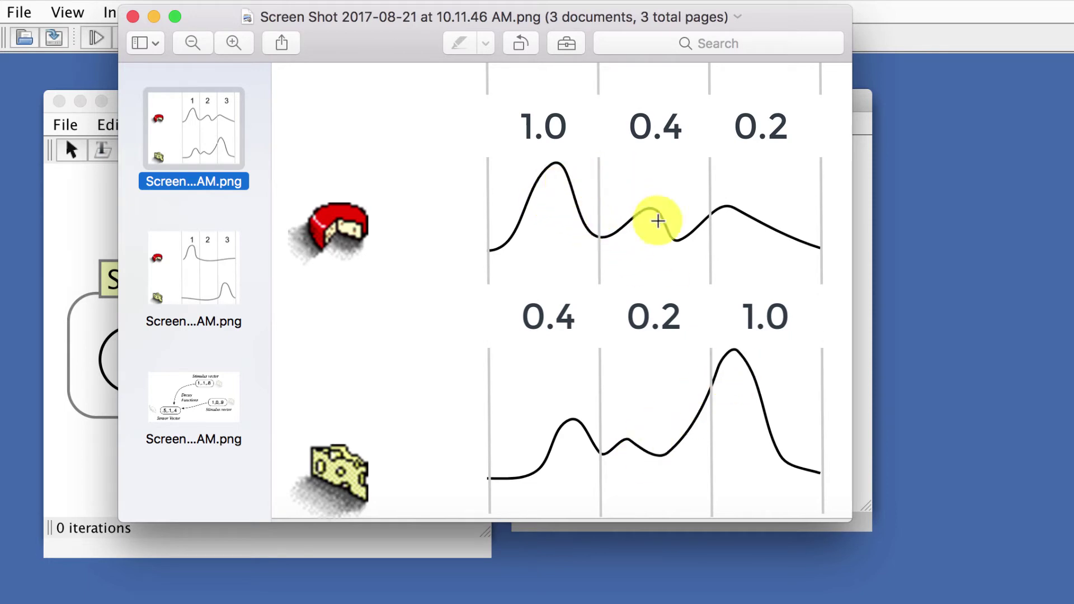
Step: Run the simulation with the mouse at the red cheese and compare the active Smell neuron to the diagram
key("super+Tab")
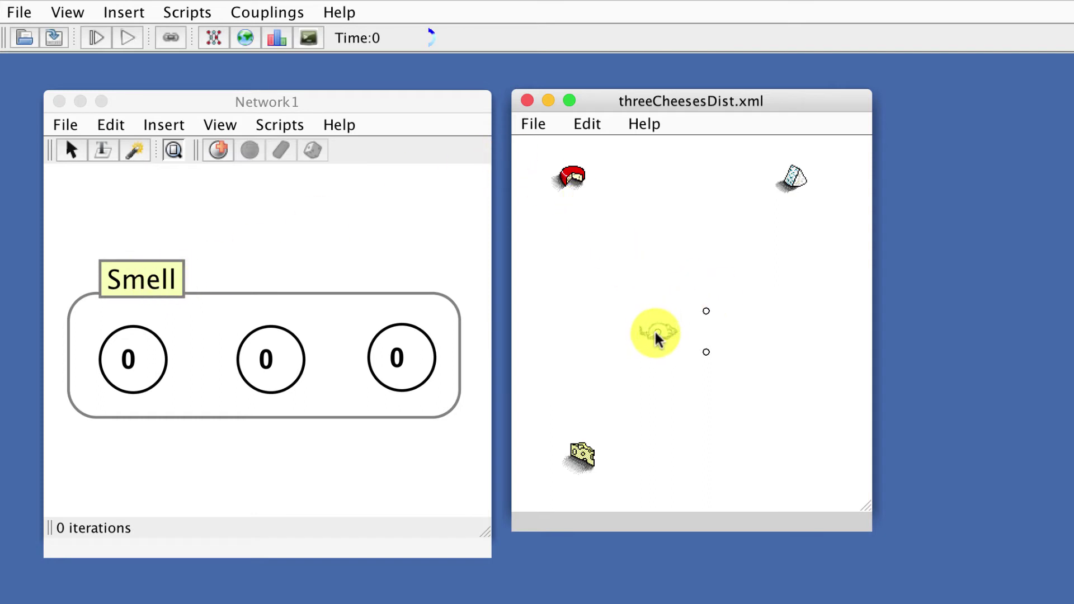
left_click(125, 35)
left_click_drag(639, 310, 572, 172)
left_click(119, 359)
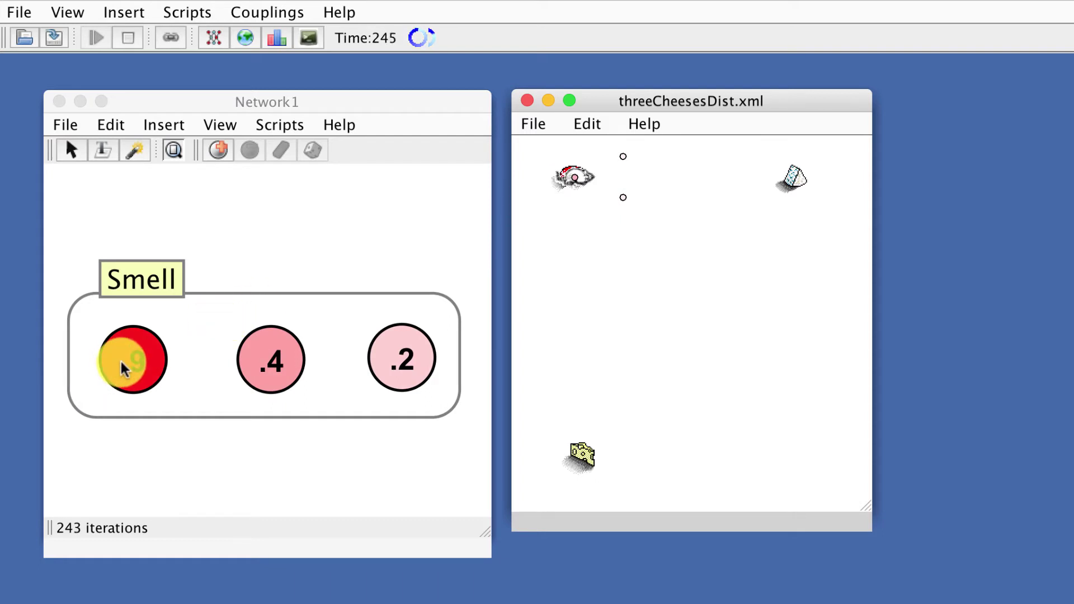
key("super+Tab")
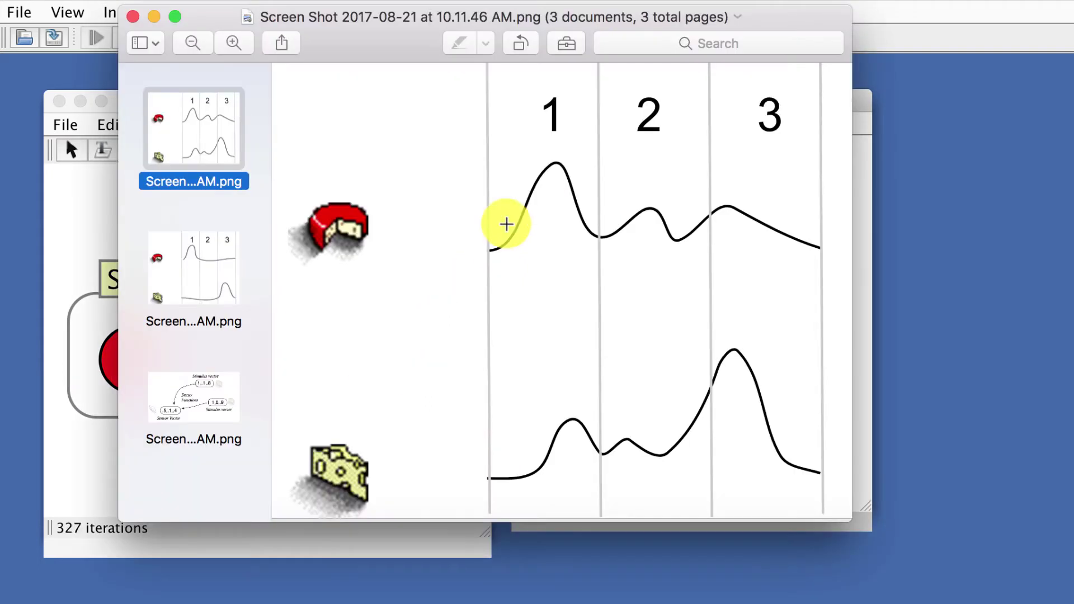
key("super+Tab")
Step: Move the mouse to the Swiss cheese, stop the run, and compare Smell neurons .4, .2, 1 with the diagram
left_click_drag(575, 204, 586, 459)
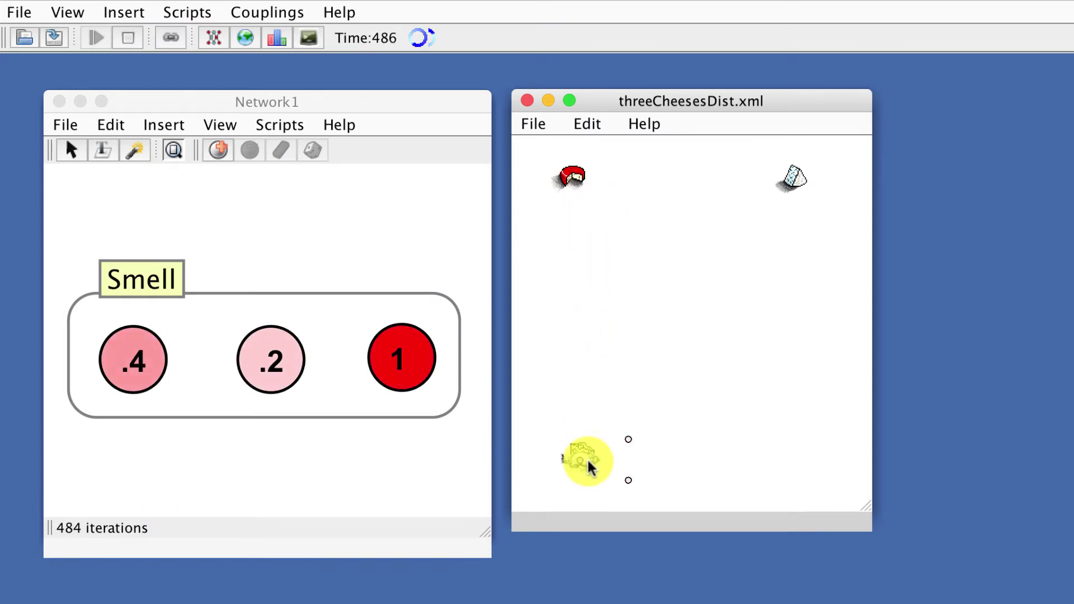
key("super+Tab")
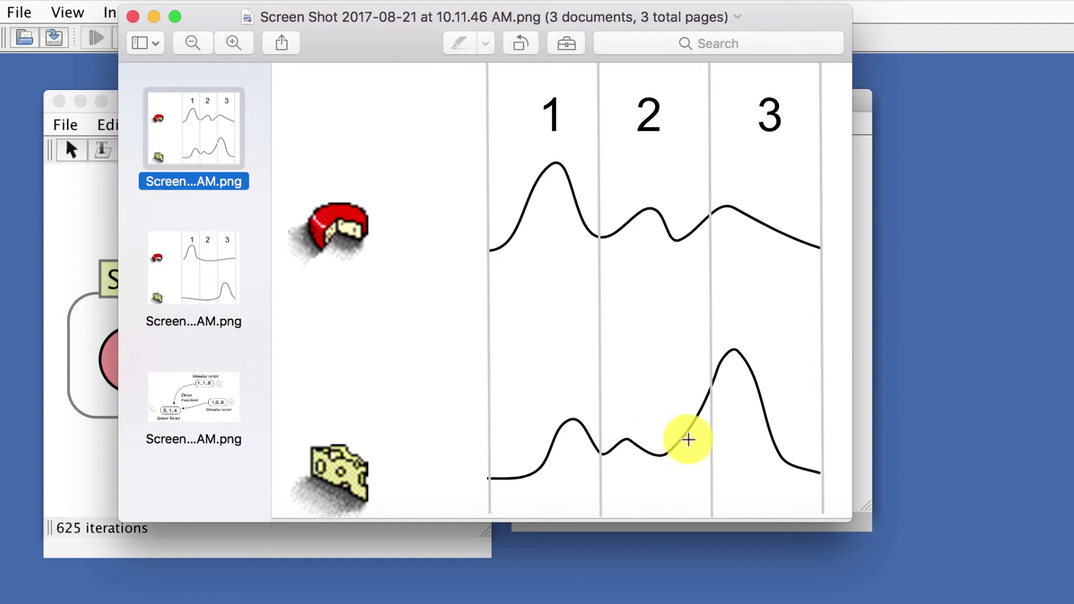
key("super+h")
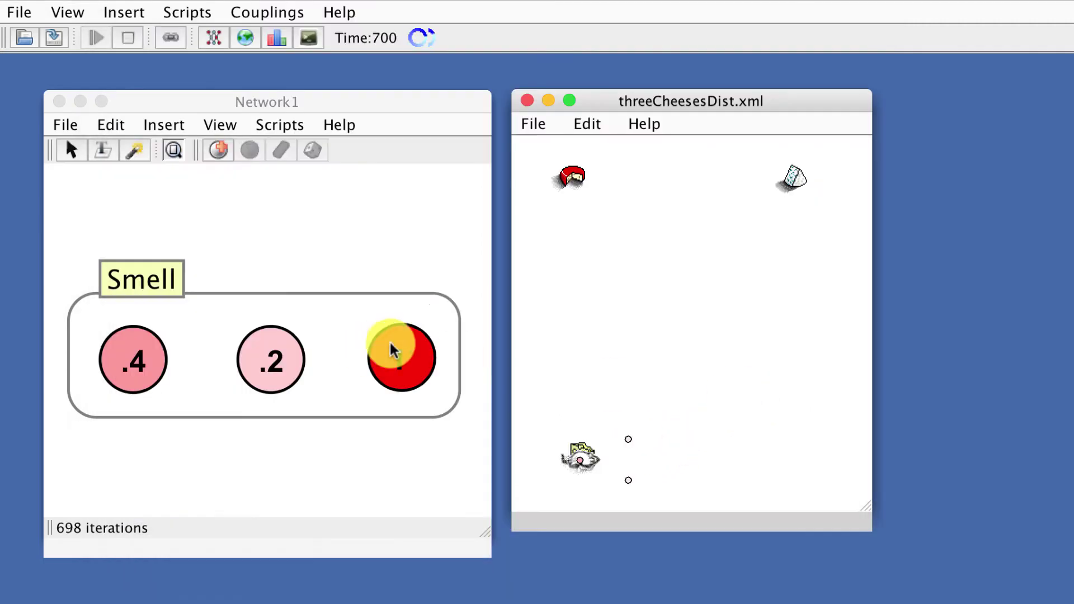
left_click(132, 39)
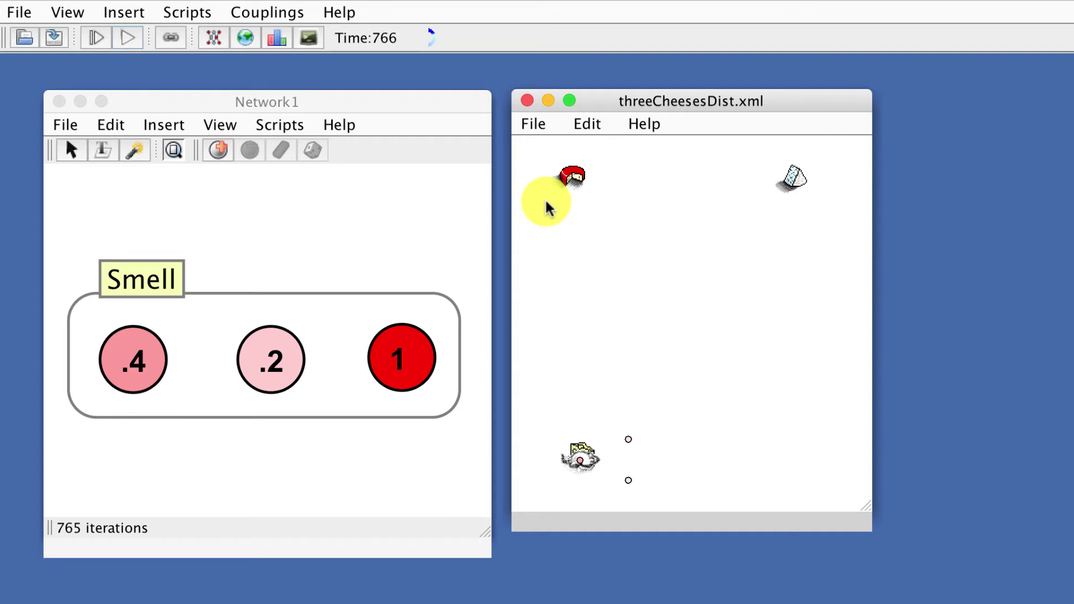
key("super+Tab")
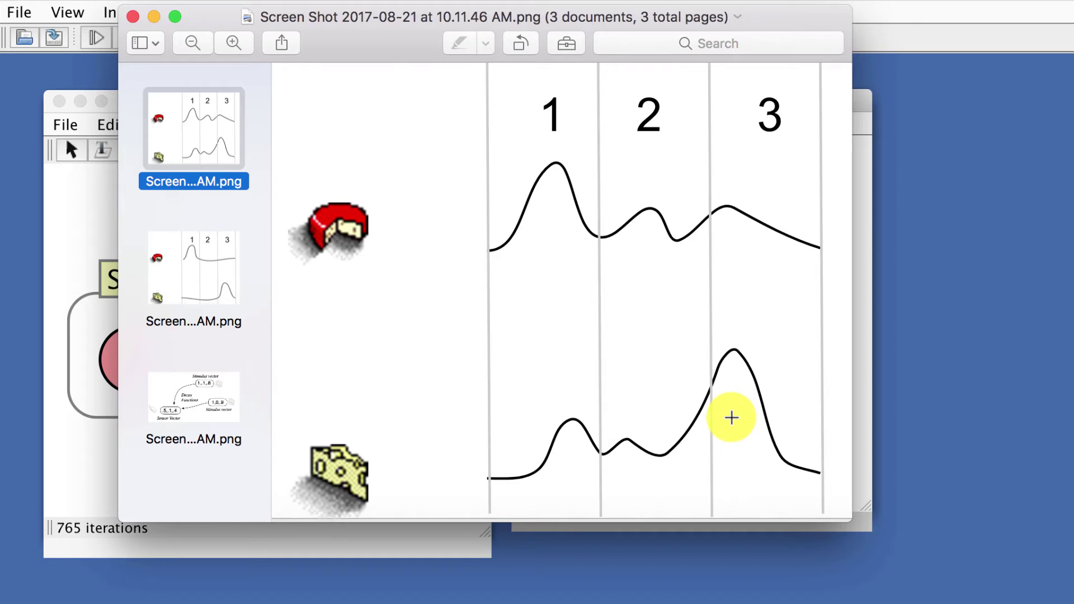
key("super+Tab")
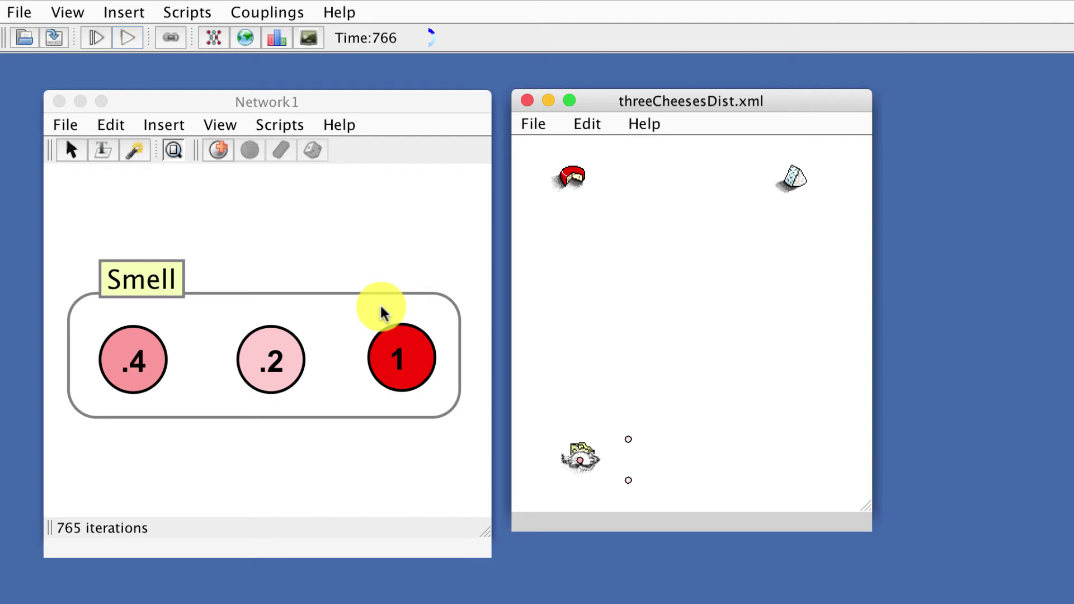
key("super+Tab")
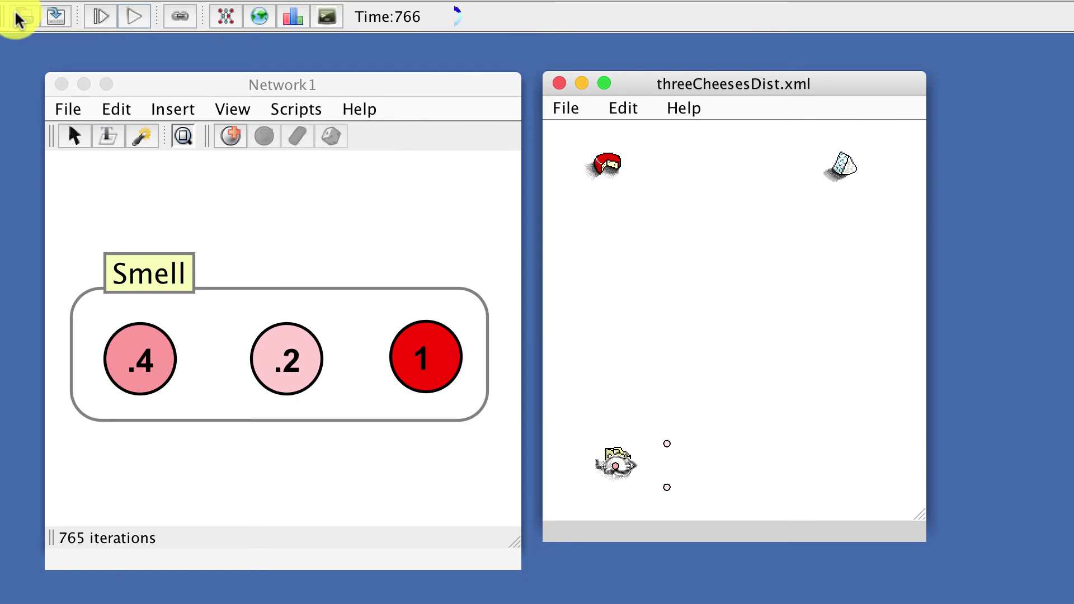
Step: Load the smellLocal workspace and check the Gouda cheese's smell values
left_click(18, 17)
double_click(436, 141)
double_click(598, 155)
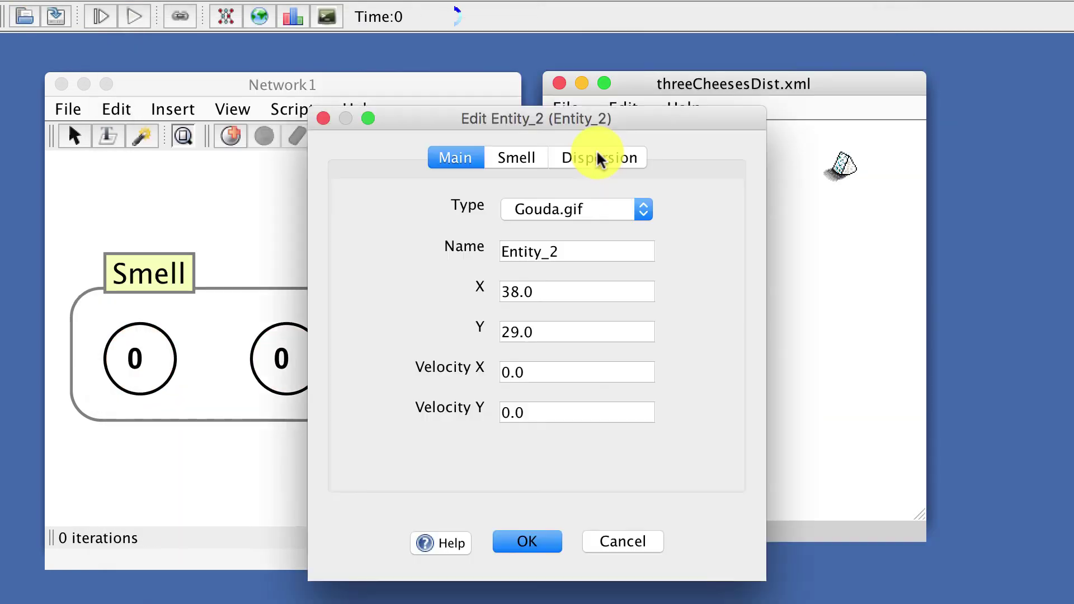
left_click(525, 163)
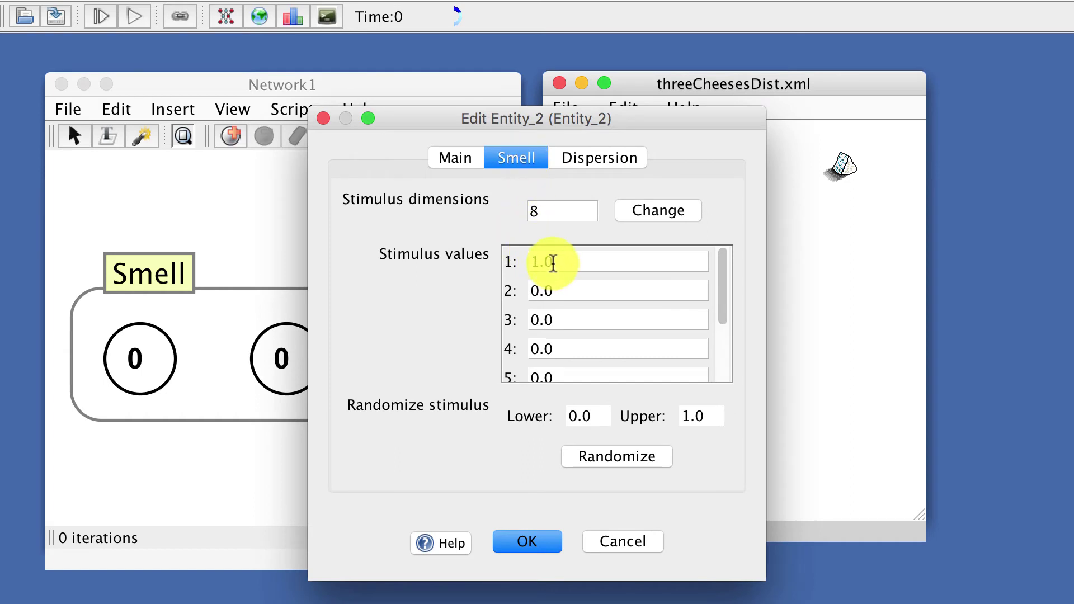
left_click(527, 541)
Step: Check the Swiss cheese's smell values in its properties
double_click(624, 452)
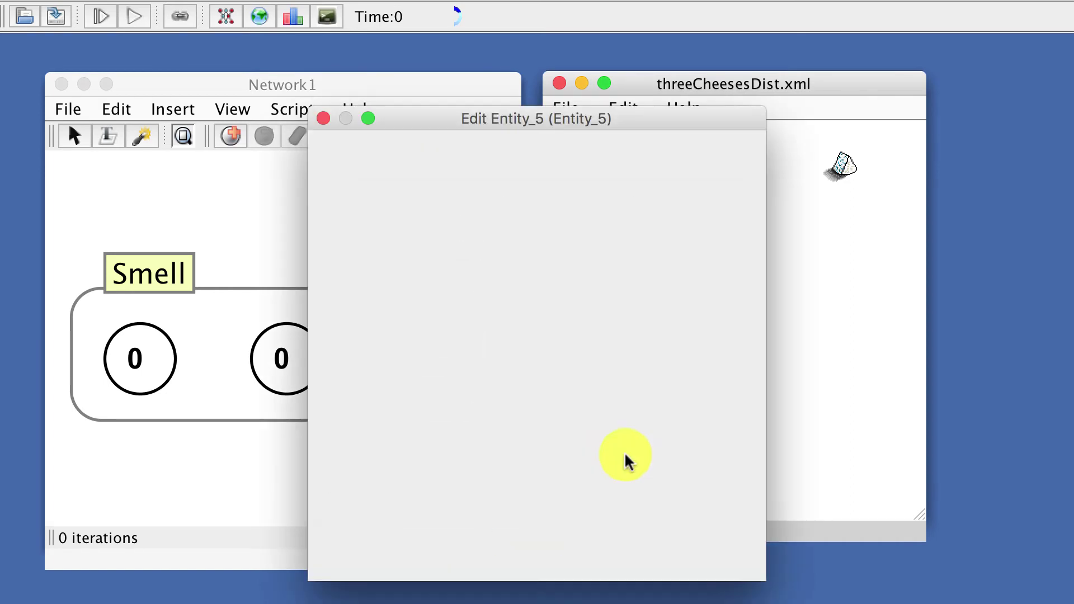
left_click(518, 159)
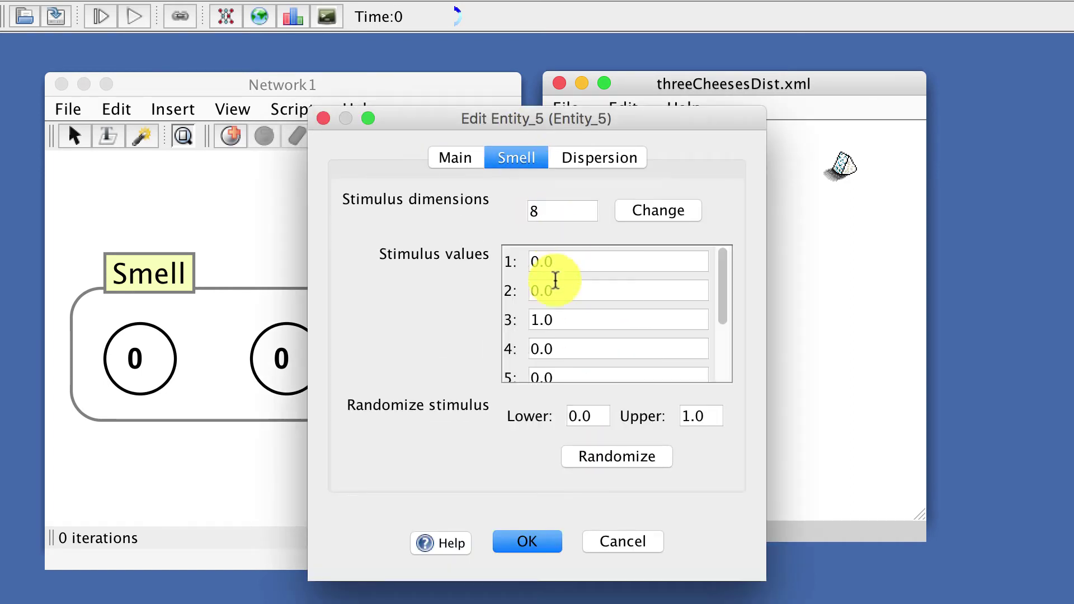
left_click(525, 539)
Step: Run the simulation moving the mouse among the three cheeses, then step it onto the red cheese
left_click(366, 246)
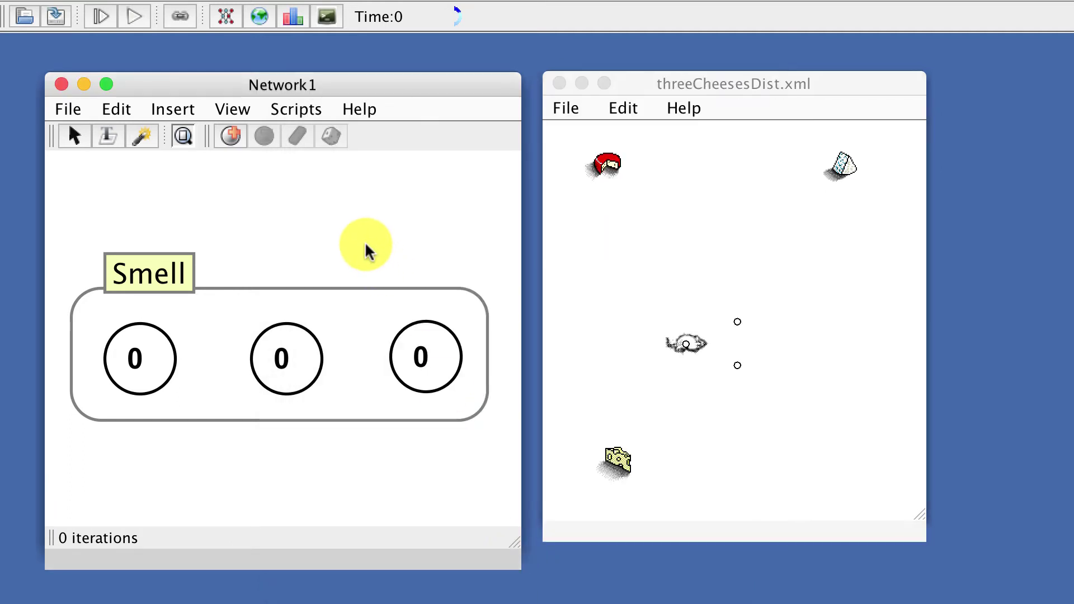
left_click(132, 16)
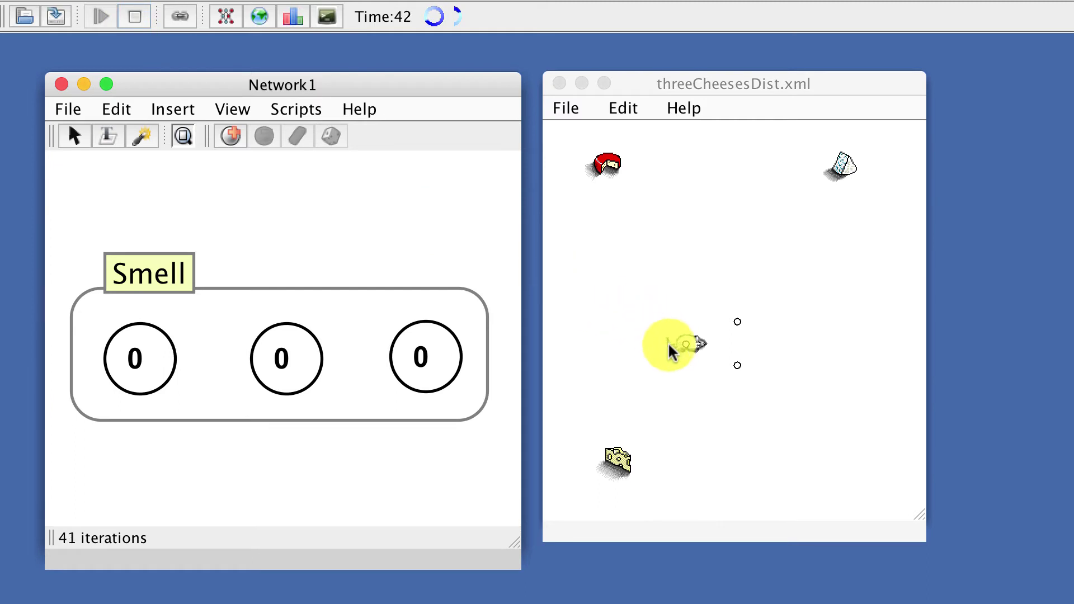
left_click_drag(669, 344, 624, 168)
left_click_drag(703, 179, 676, 320)
left_click(129, 17)
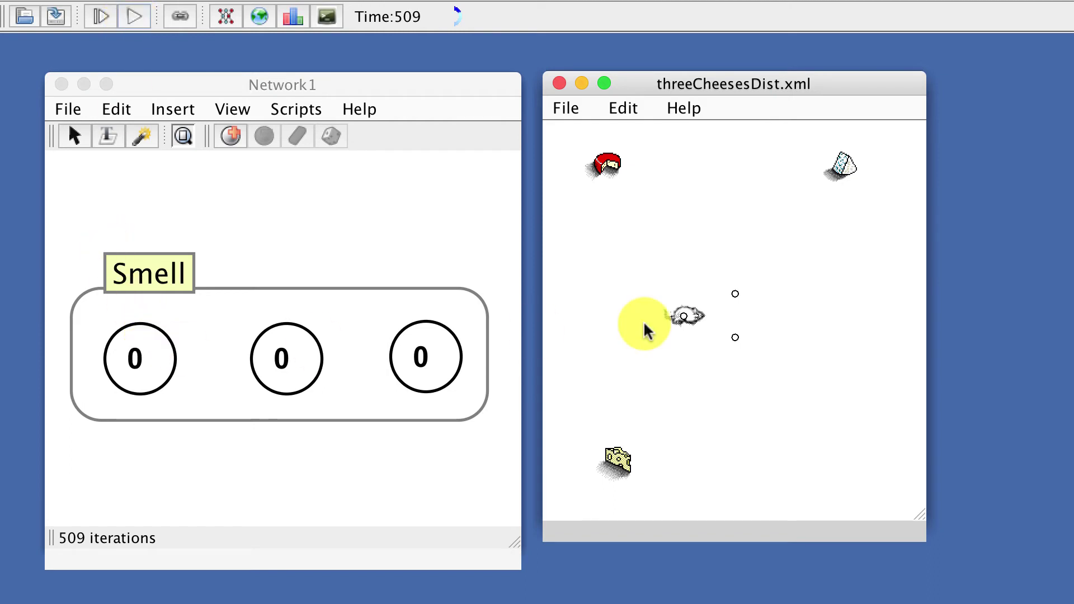
left_click_drag(614, 161, 613, 172)
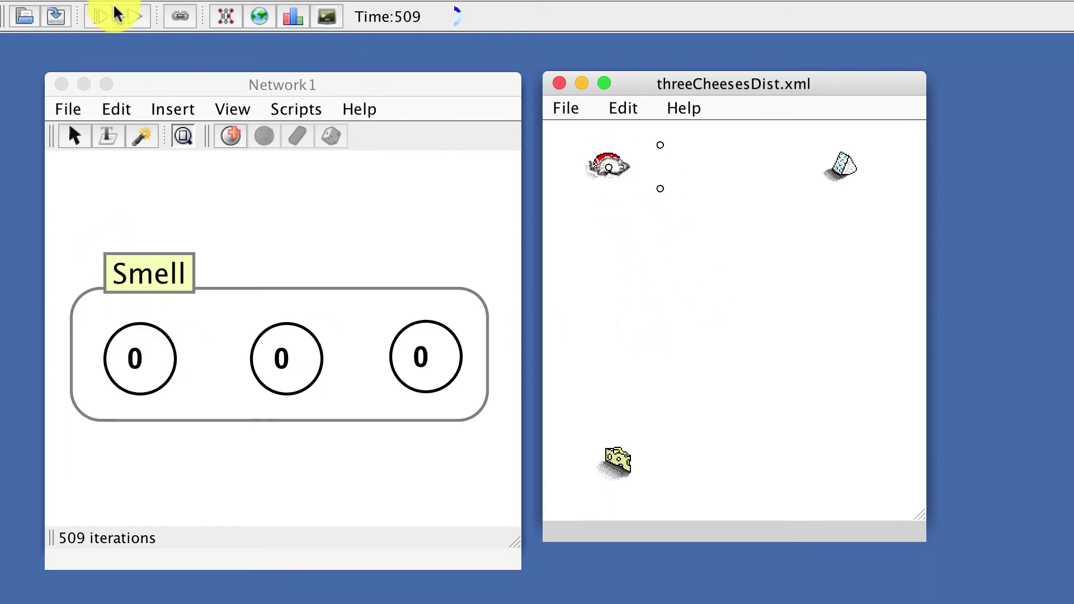
left_click(98, 17)
left_click(95, 230)
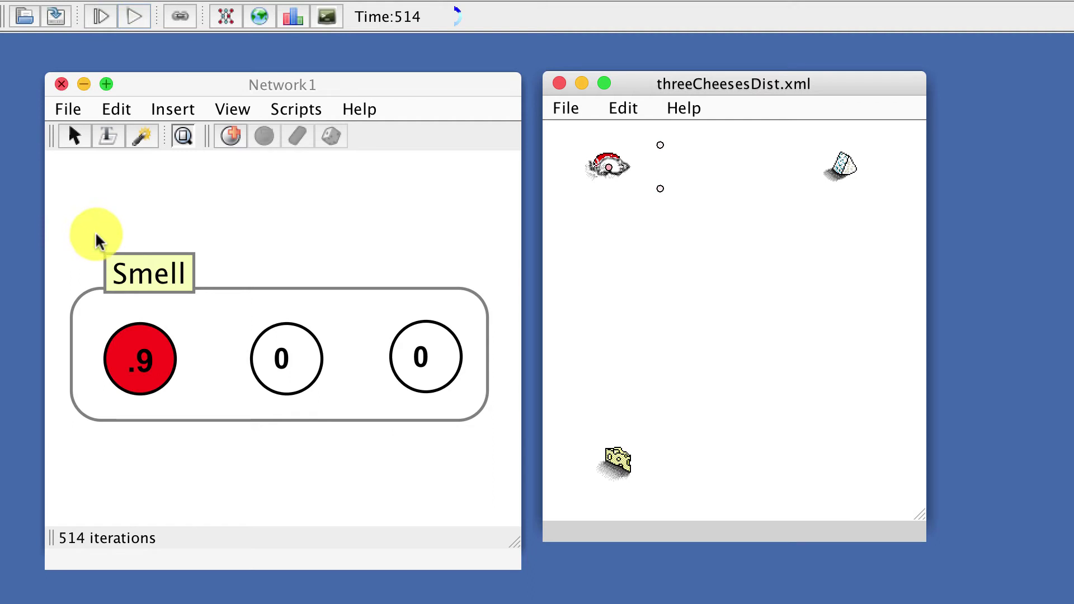
Step: Label the first Smell neuron Gouda and the third Smell neuron Swiss
double_click(145, 361)
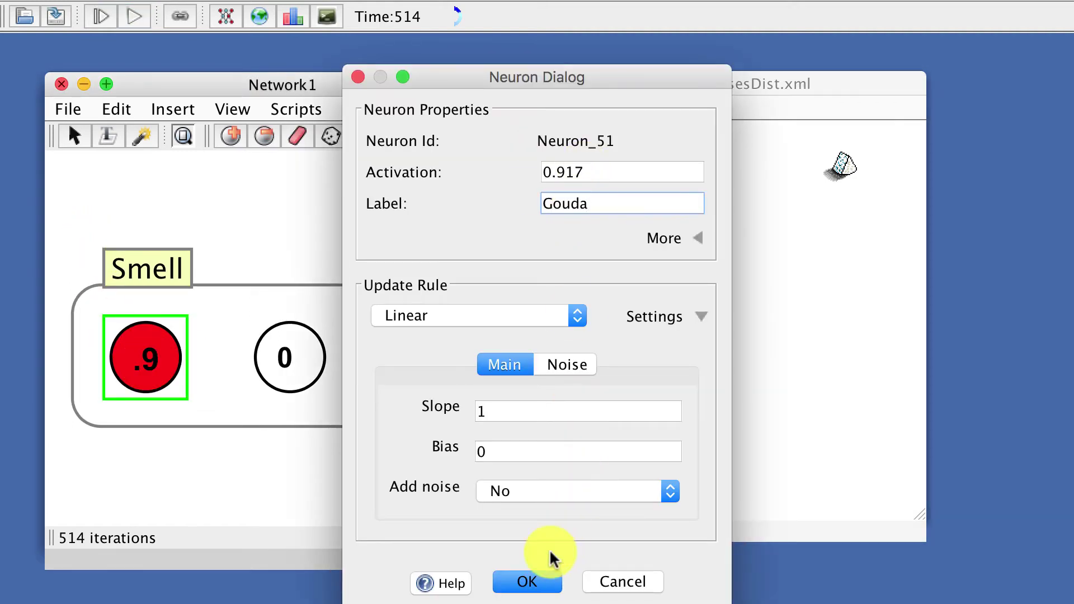
left_click(545, 577)
left_click(621, 467)
double_click(427, 386)
left_click(577, 204)
type("Swiss")
key("Return")
Step: Label the middle Smell neuron Blue, then run the simulation and drag the mouse to the world centre
double_click(268, 395)
left_click(582, 202)
type("Blue")
key("Return")
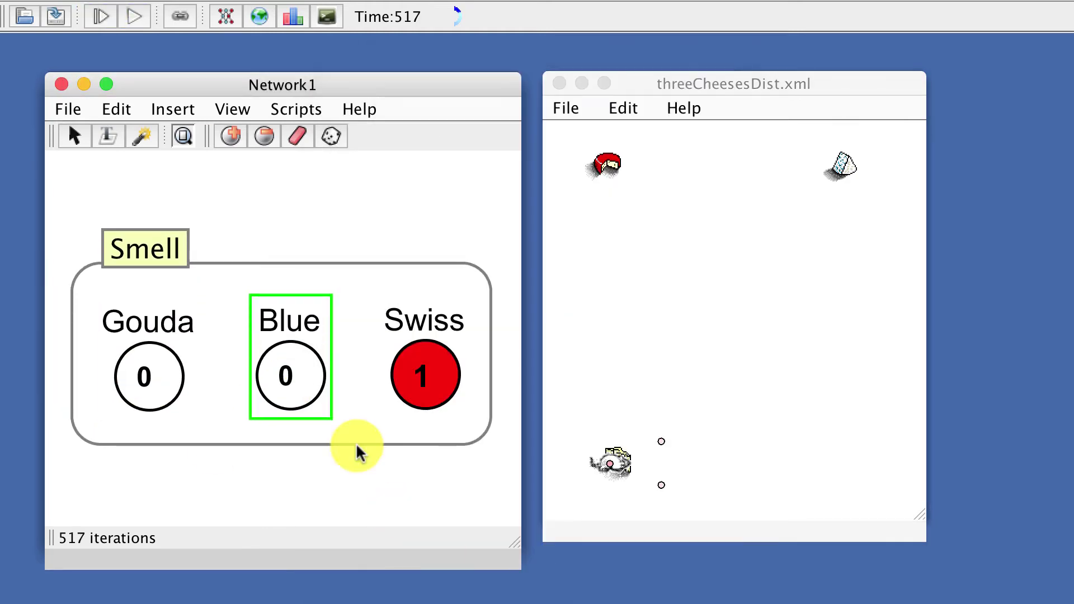
left_click(280, 233)
left_click(135, 17)
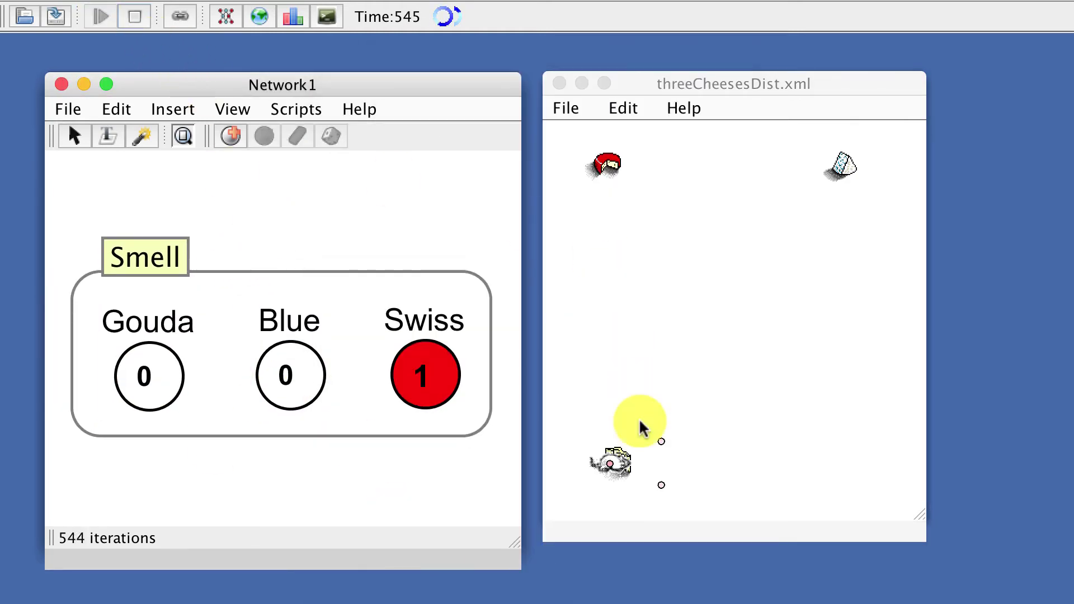
left_click_drag(610, 461, 729, 321)
Step: Stop the simulation and inspect the red Gouda cheese's smell values against the smell-curve diagram
left_click(135, 17)
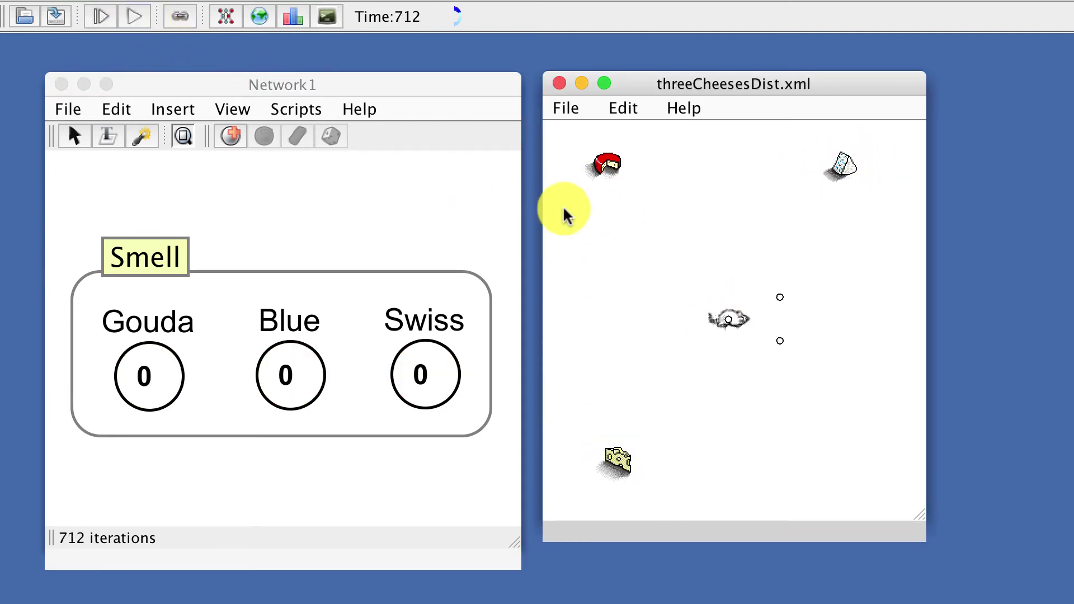
double_click(605, 168)
left_click(528, 154)
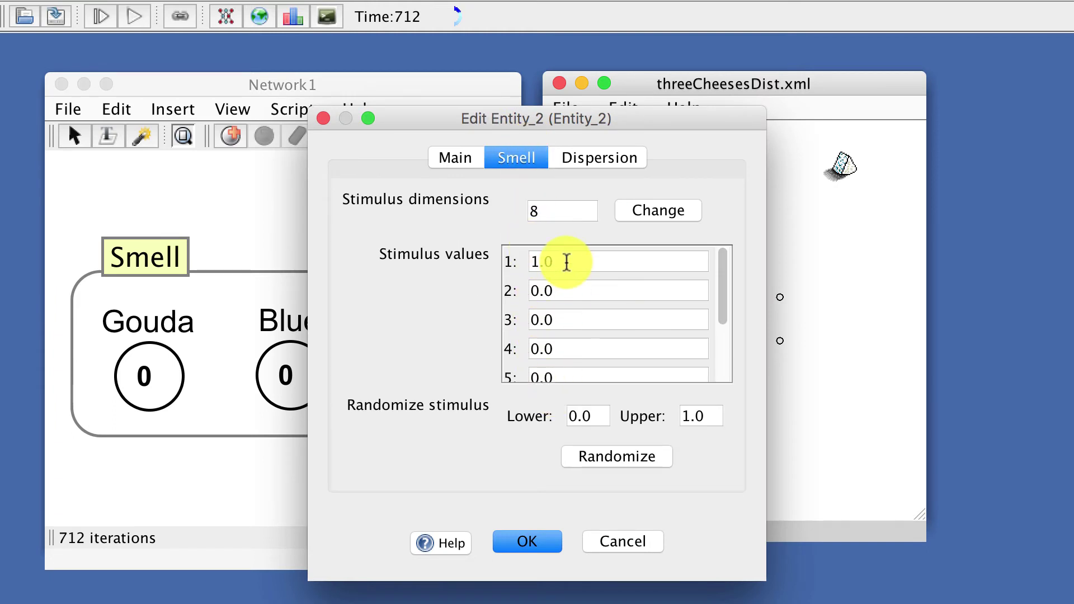
key("super+Tab")
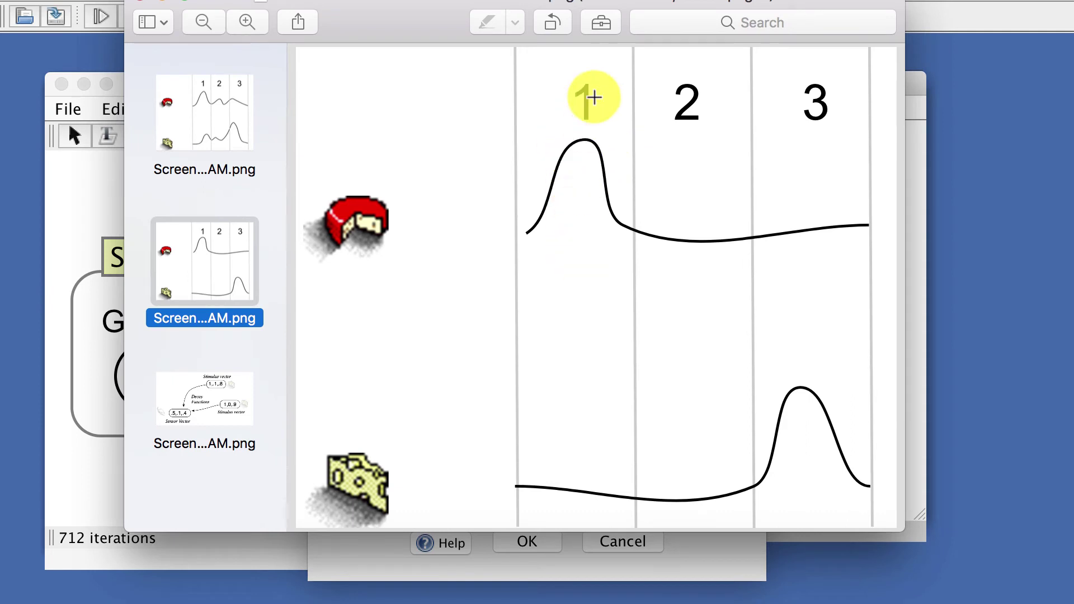
key("super+Tab")
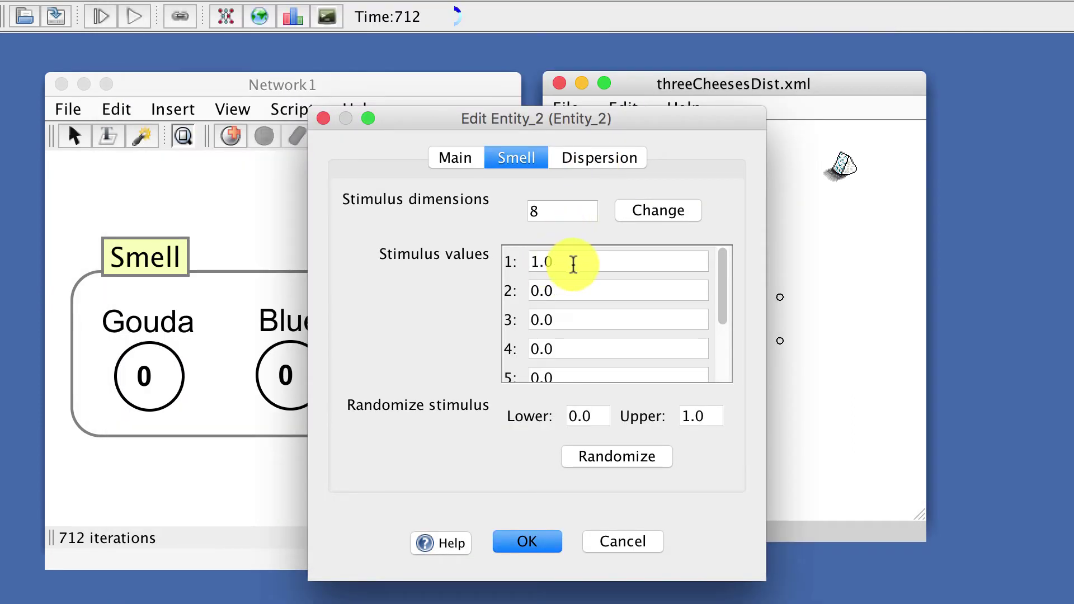
left_click(523, 547)
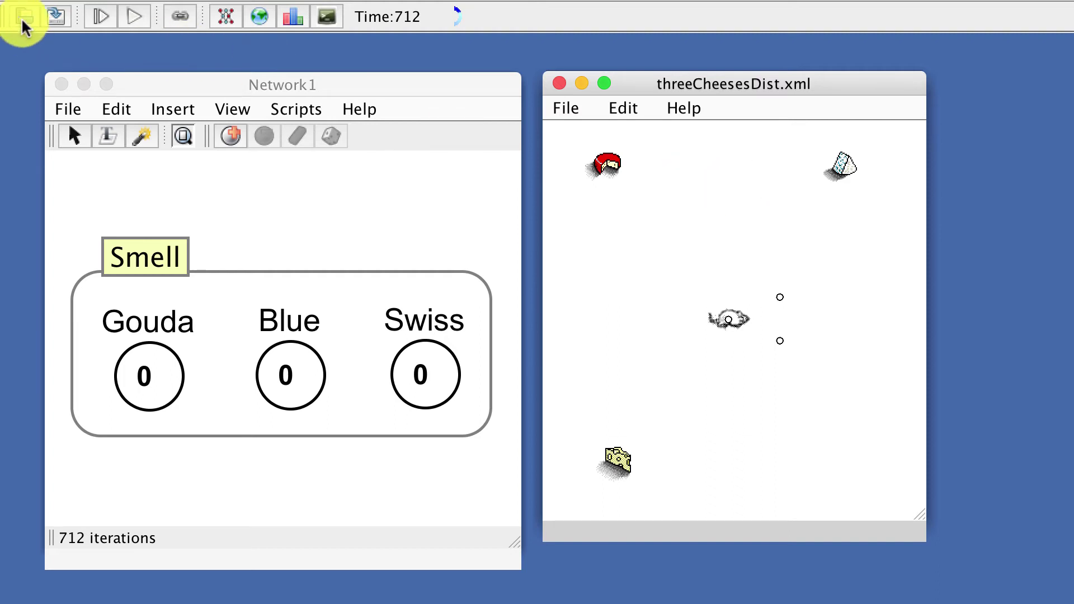
Step: Add a new standalone neuron above the Smell group, then select the Smell group
left_click(358, 196)
key("p")
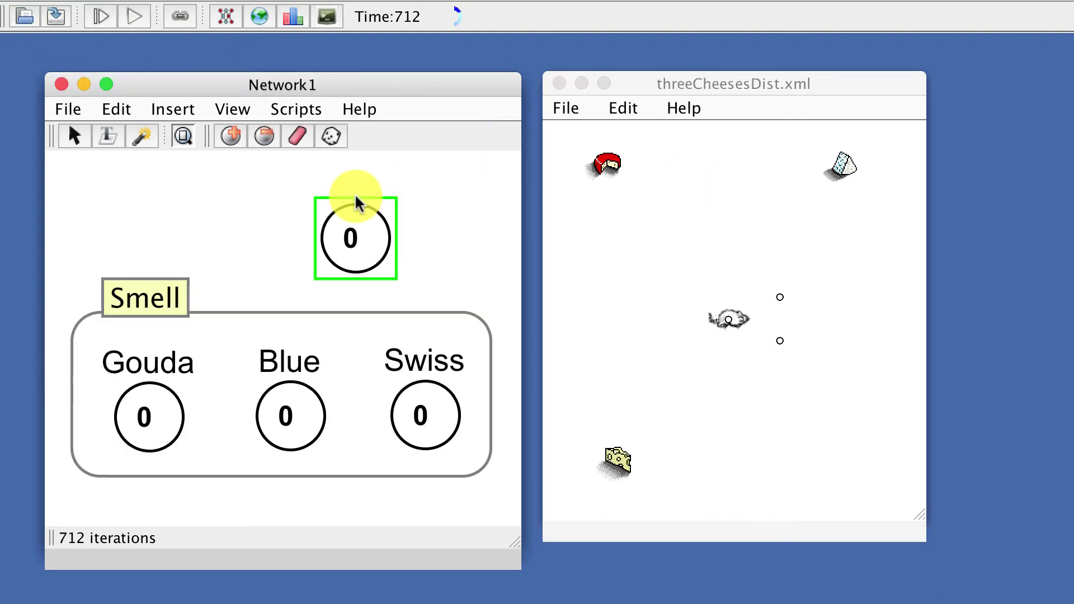
left_click(156, 296)
Step: Delete the Smell group and label the new neuron Gouda
key("Delete")
double_click(299, 304)
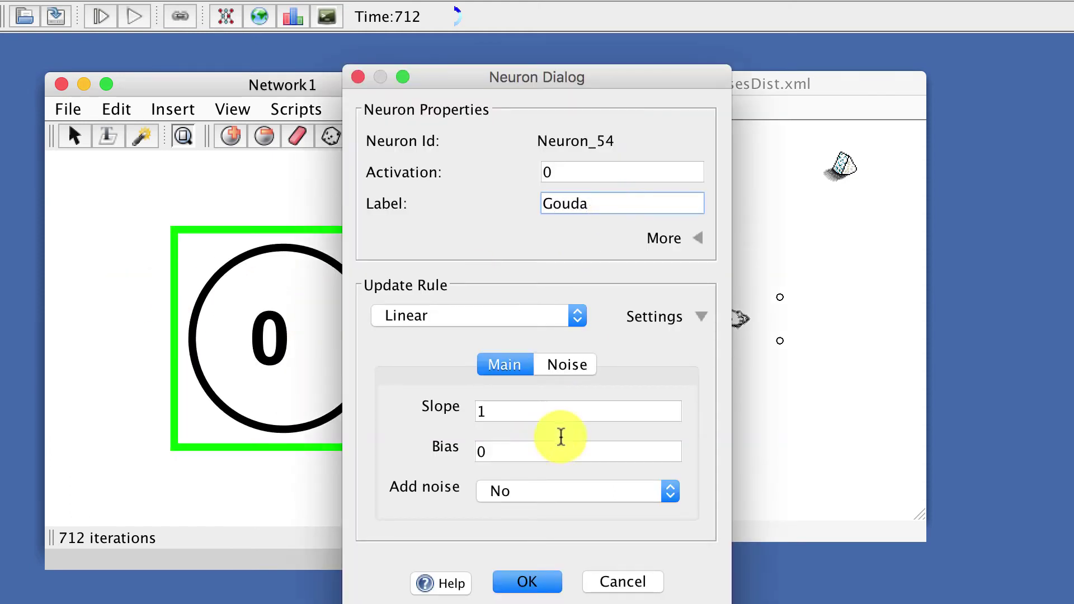
left_click(535, 582)
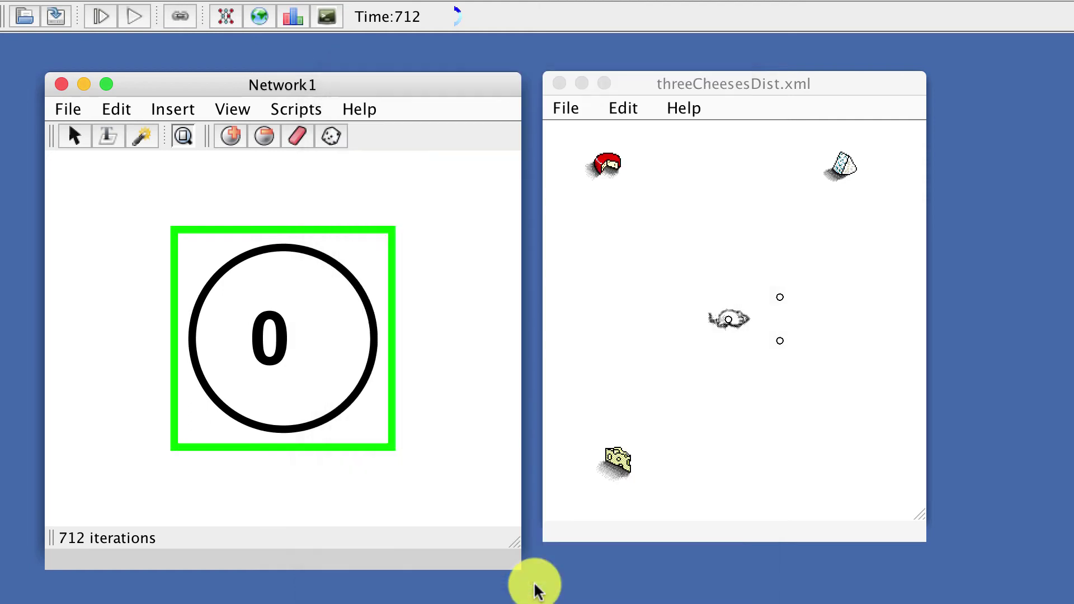
Step: Check the Gouda cheese's smell vector twice, confirming it reads 1.0 followed by zeros
double_click(601, 159)
left_click(526, 158)
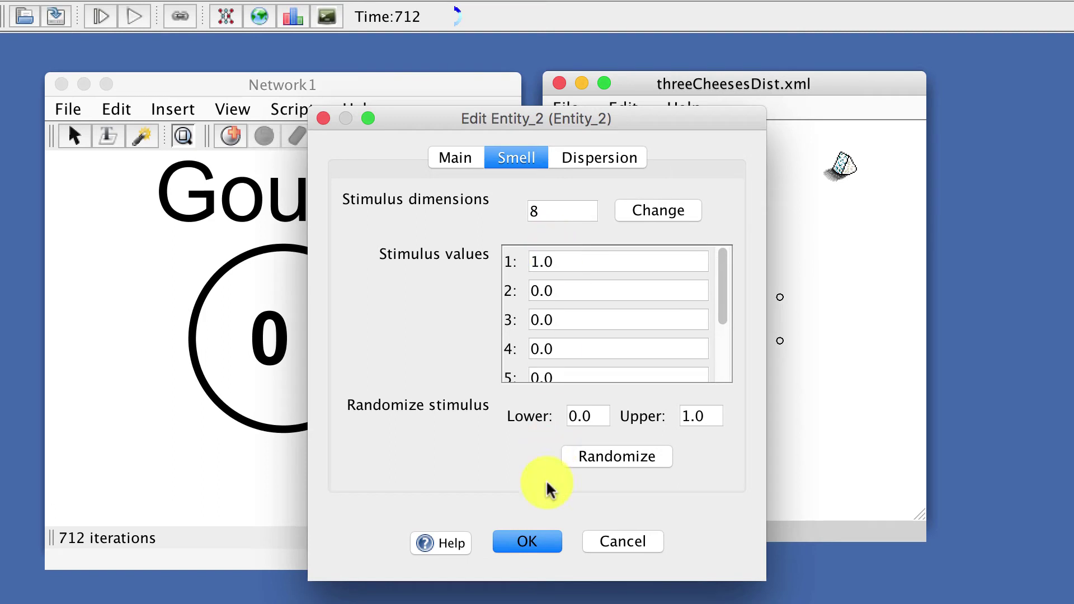
left_click(538, 545)
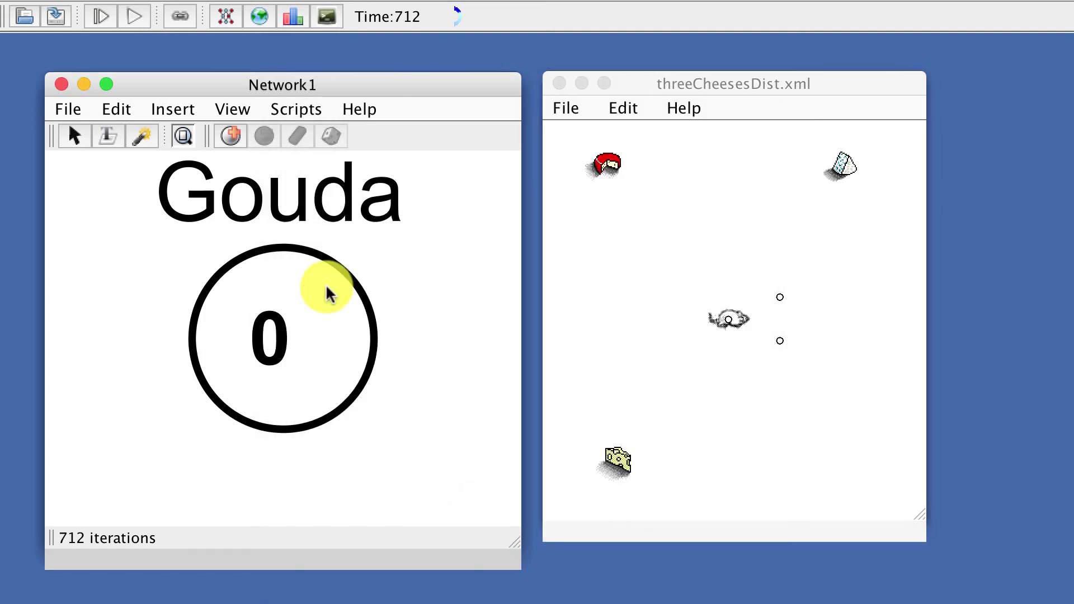
double_click(612, 161)
left_click(527, 160)
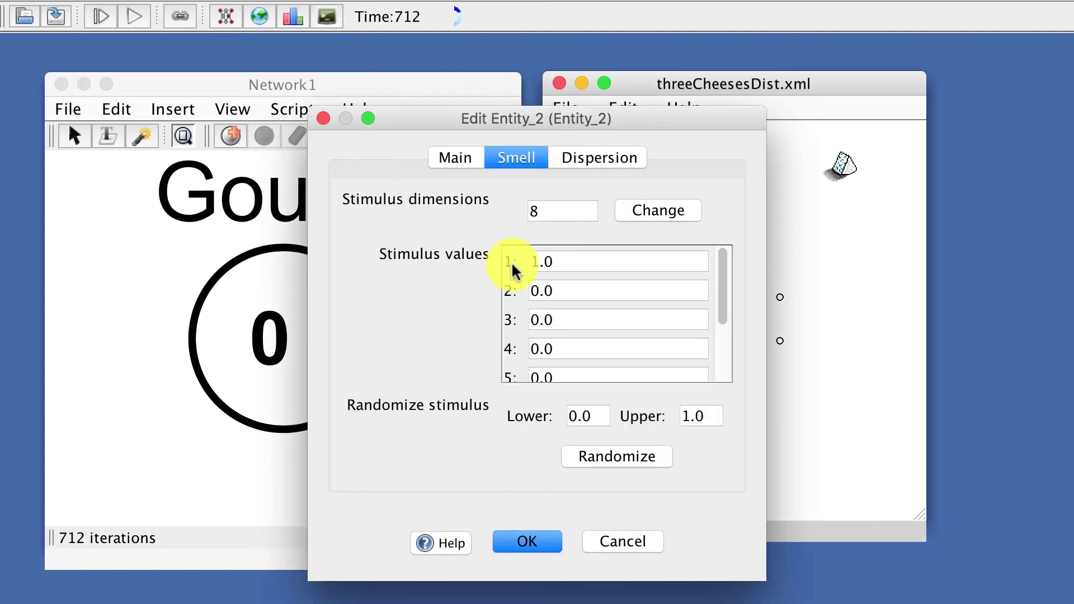
left_click(532, 553)
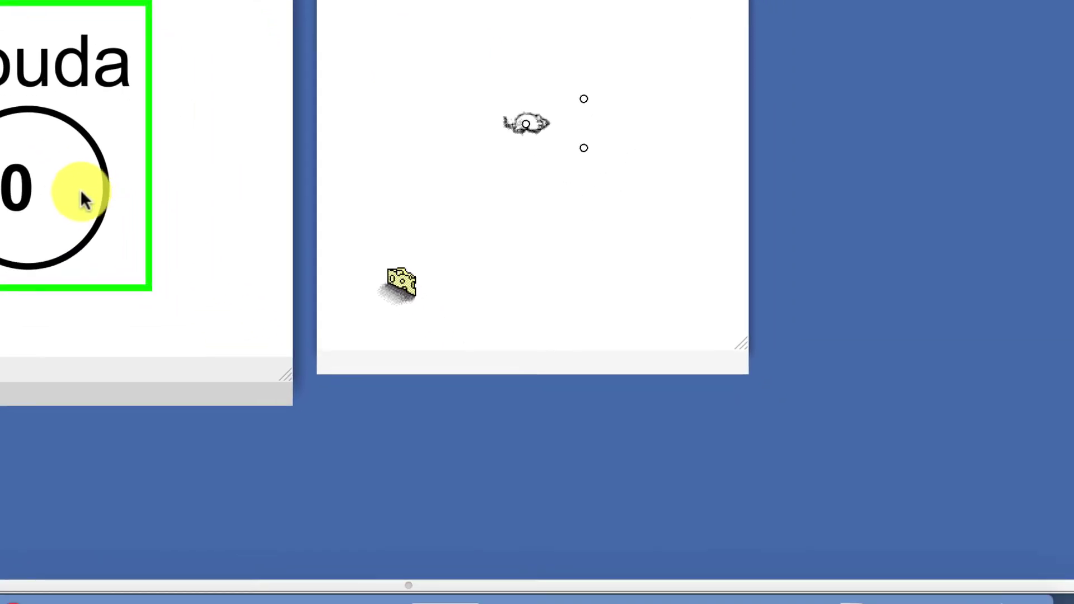
Step: Couple the Gouda neuron to receive input from threeCheesesDist.xml's Agent_2:Smell-Center-1 sensor
right_click(106, 220)
mouse_move(238, 591)
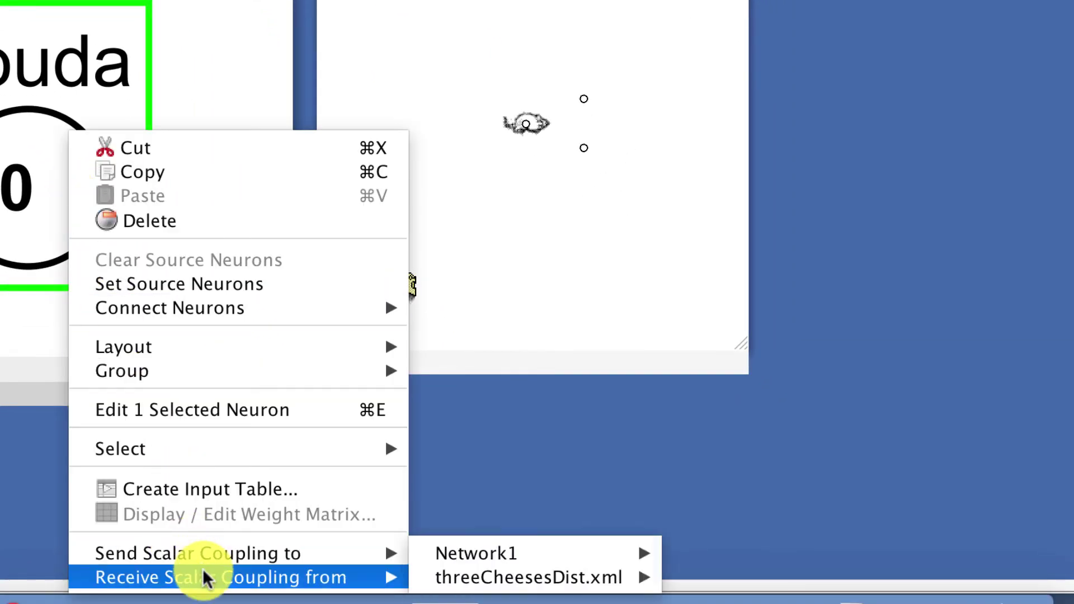
mouse_move(574, 580)
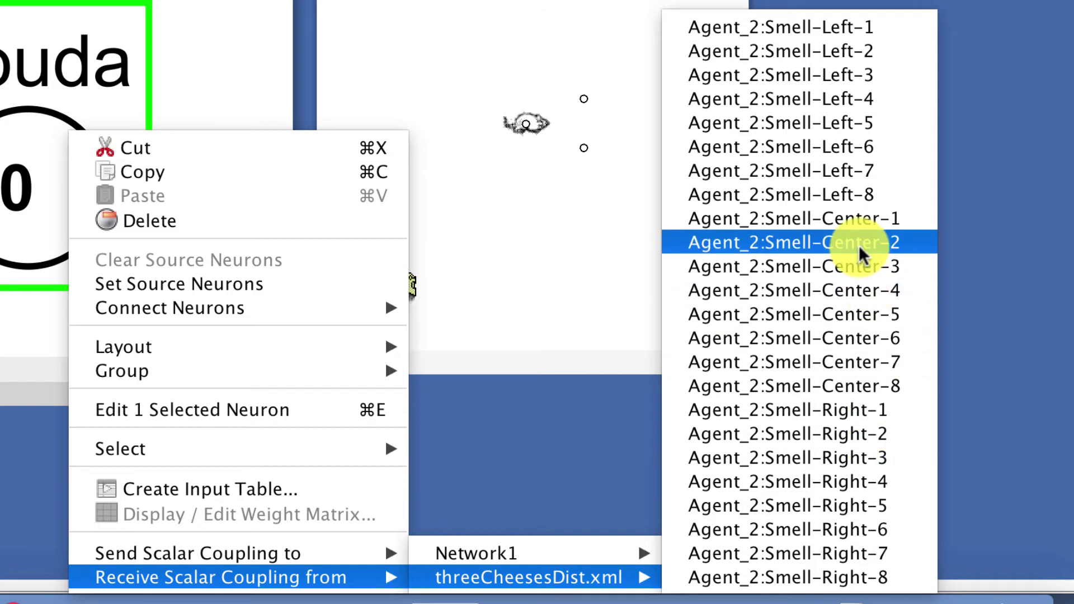
left_click(890, 219)
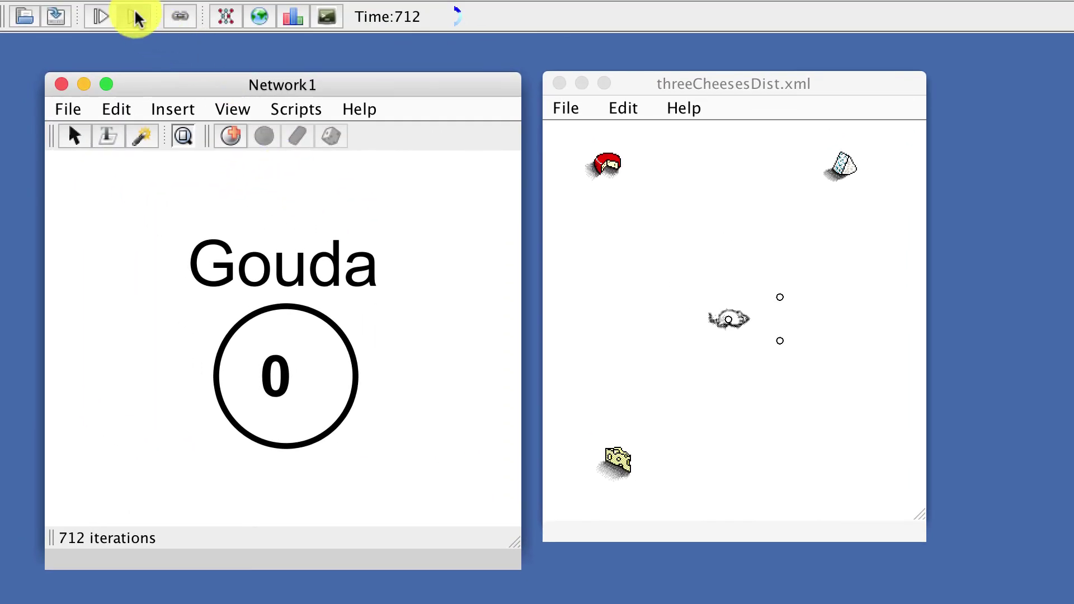
Step: Move the mouse past the red and Swiss cheeses, then stop the run at 997 iterations
left_click_drag(728, 318, 706, 300)
left_click(135, 16)
left_click(385, 238)
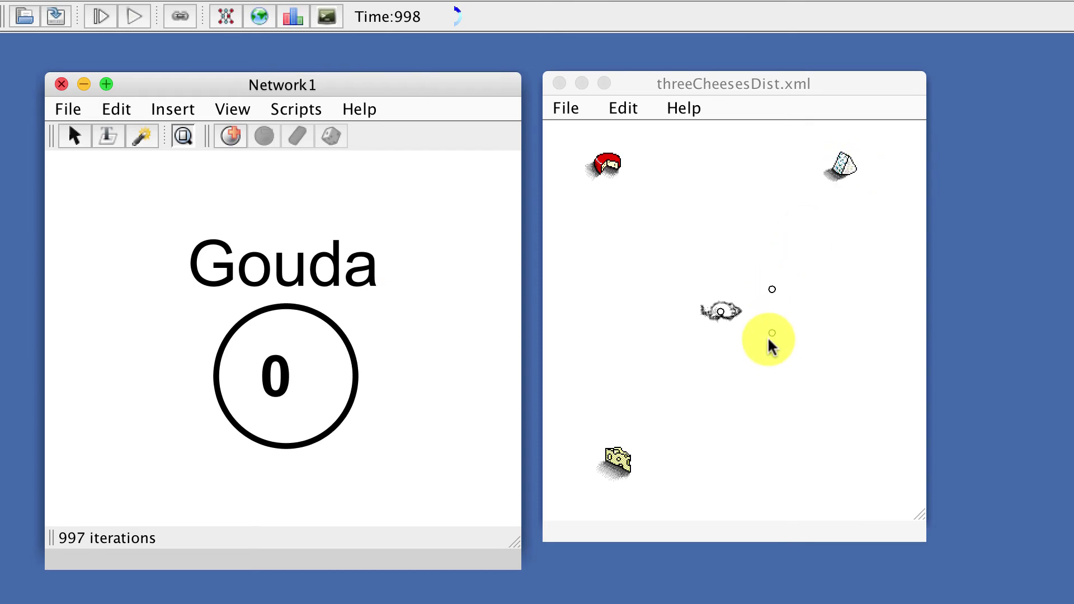
Step: Open the vehicle2Objects.zip workspace and review its smell-sensor couplings in the Coupling Manager
left_click(21, 16)
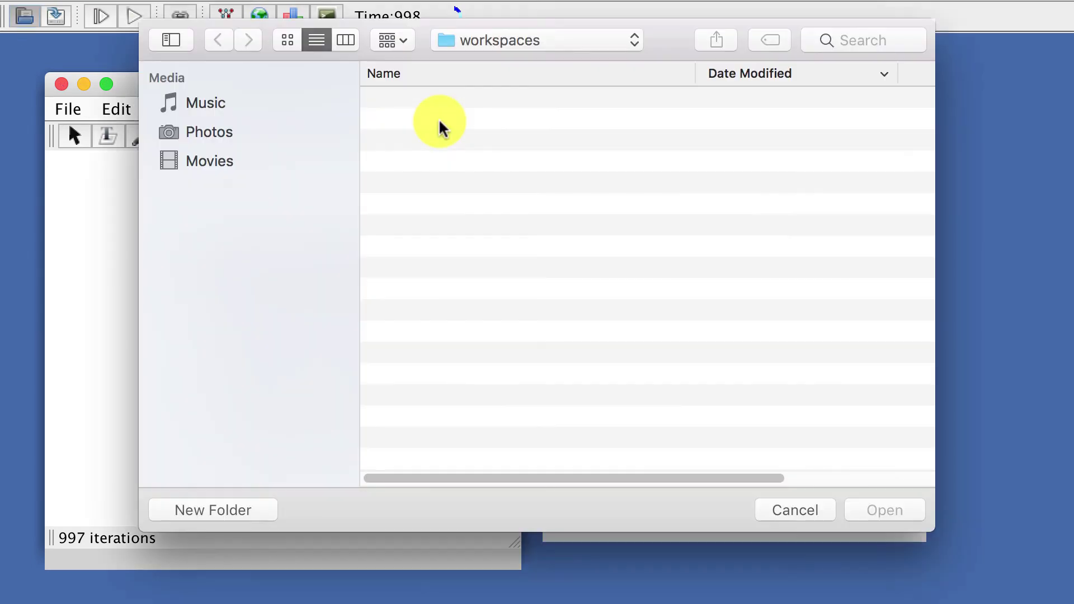
double_click(442, 101)
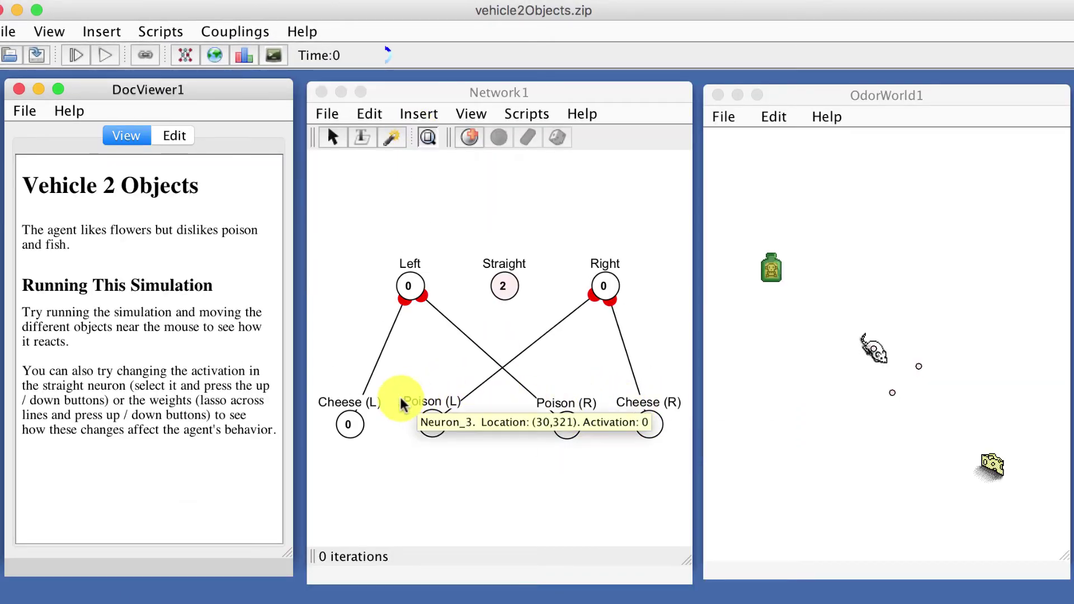
left_click(144, 55)
scroll(324, 233, "right", 2)
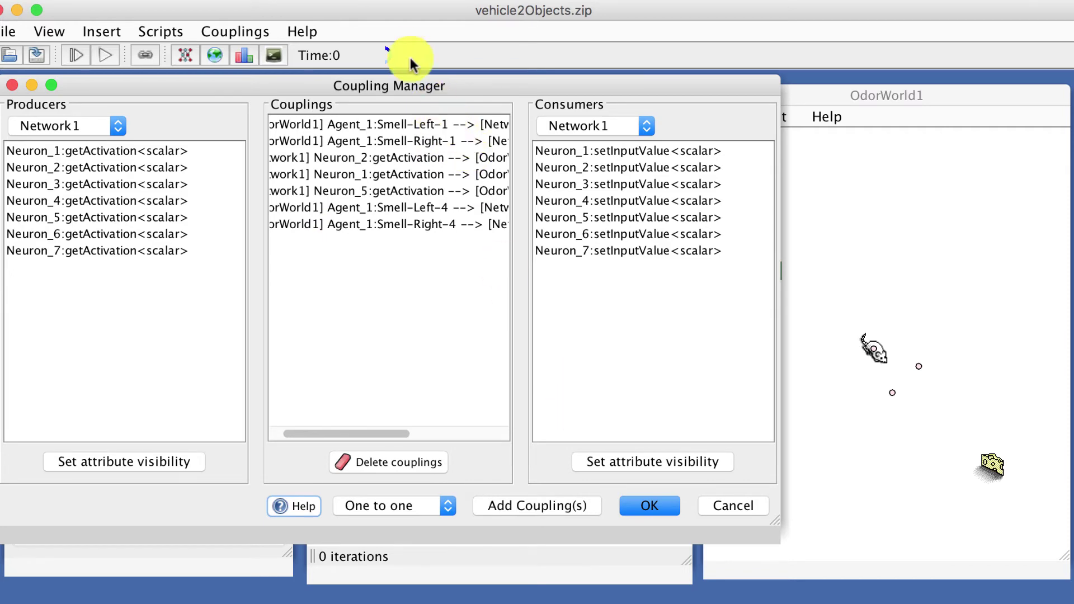
left_click_drag(286, 84, 633, 420)
left_click_drag(547, 430, 469, 303)
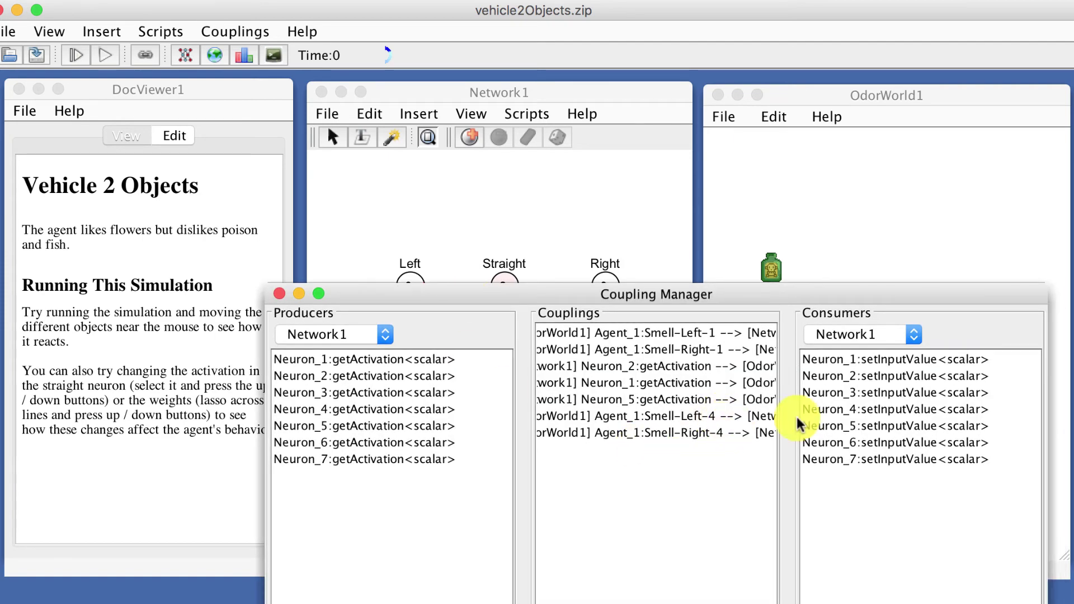
left_click(279, 295)
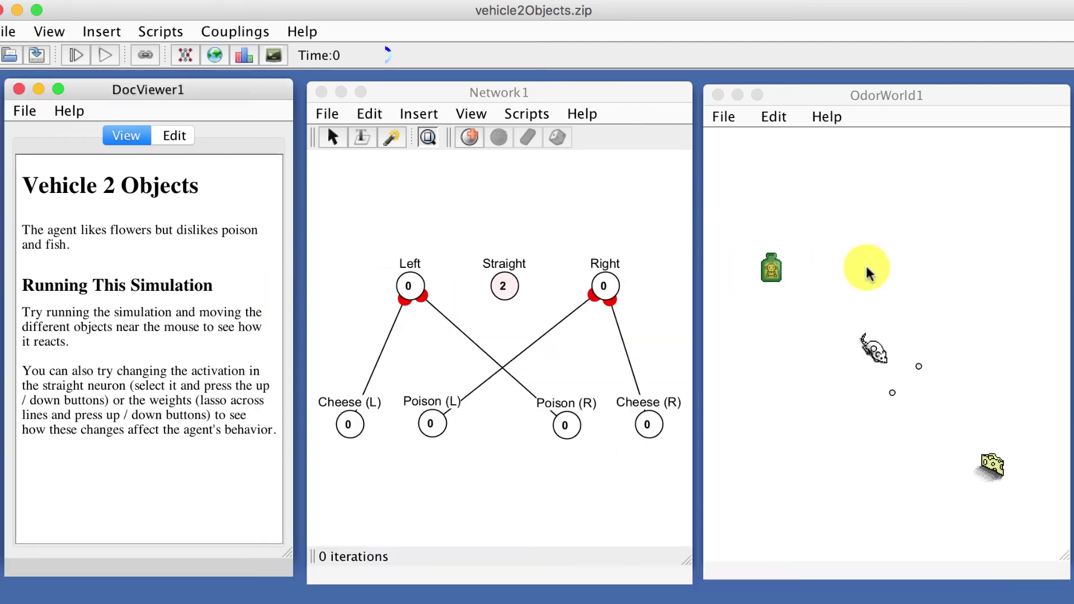
double_click(767, 267)
left_click(461, 179)
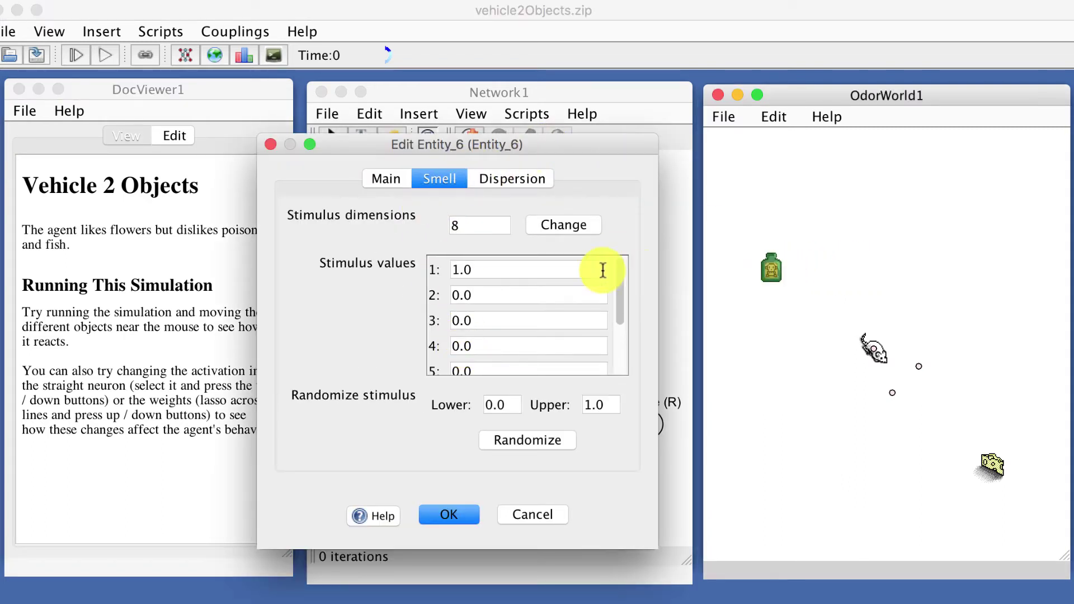
left_click(454, 515)
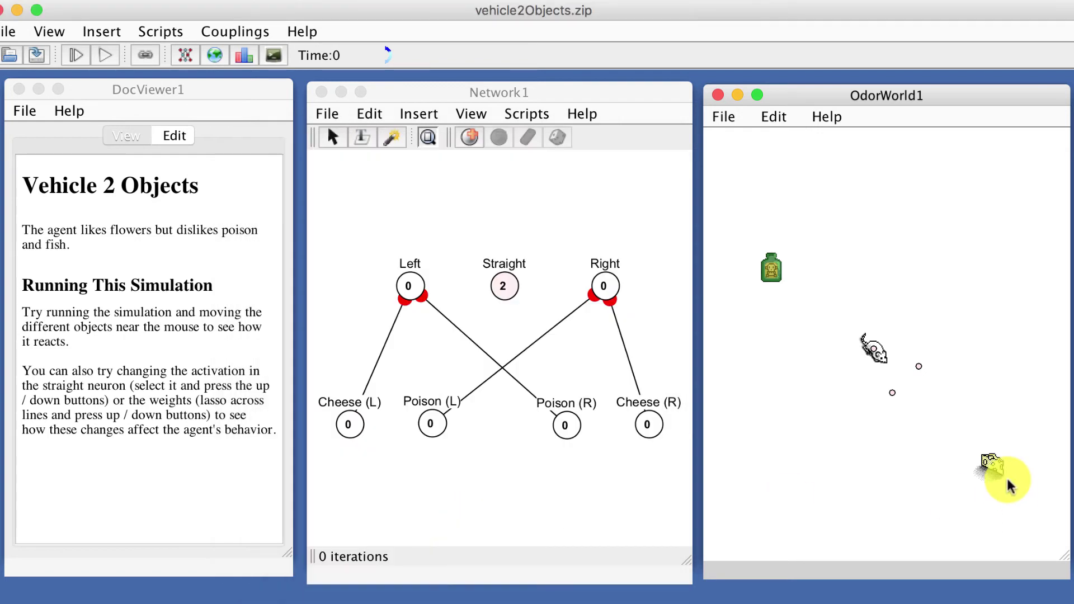
double_click(995, 468)
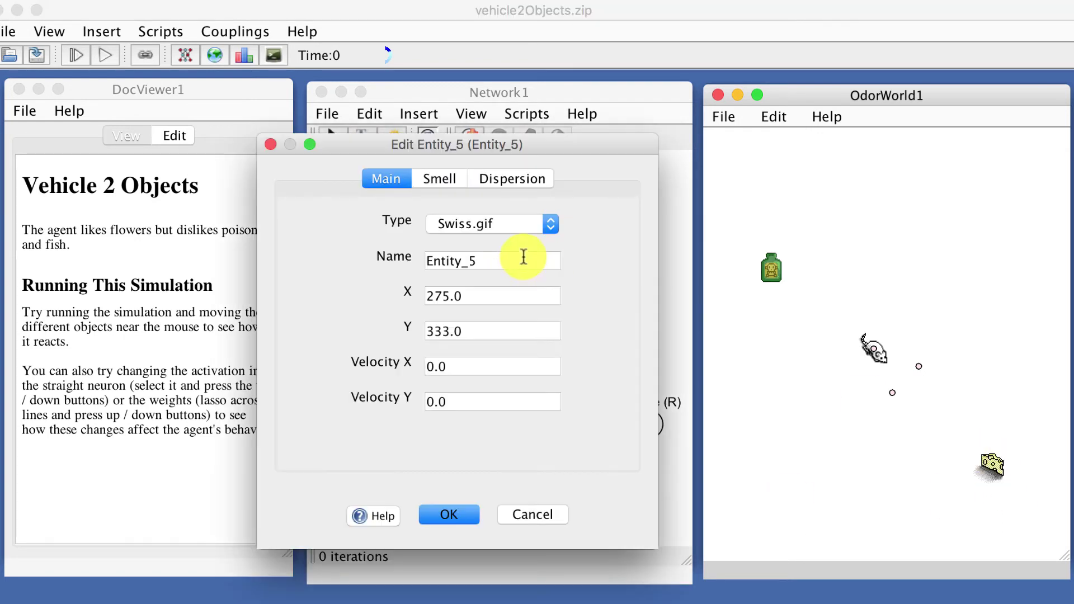
left_click(439, 178)
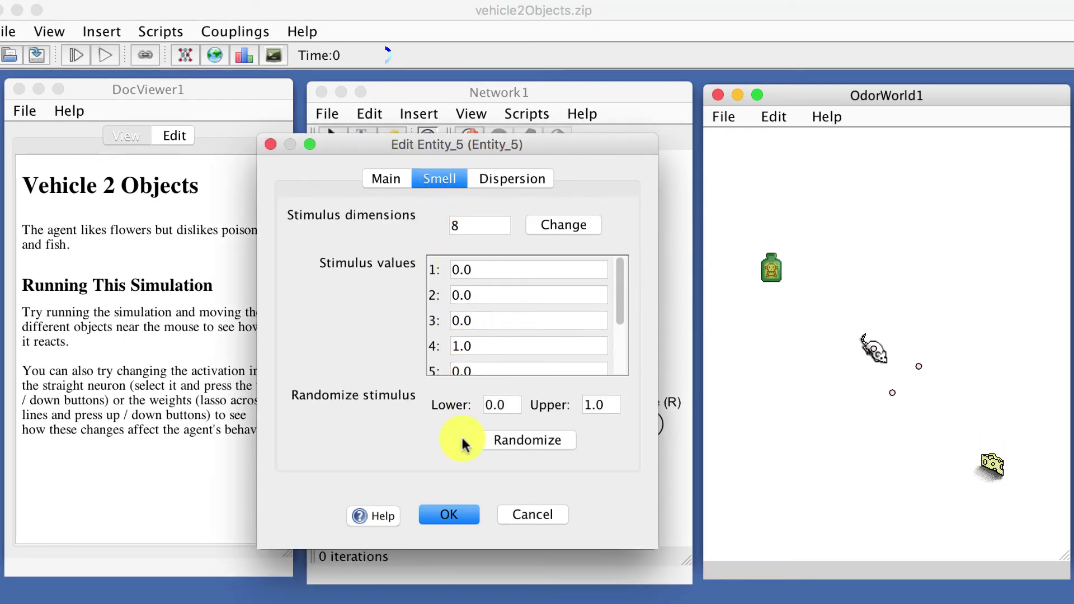
left_click(454, 512)
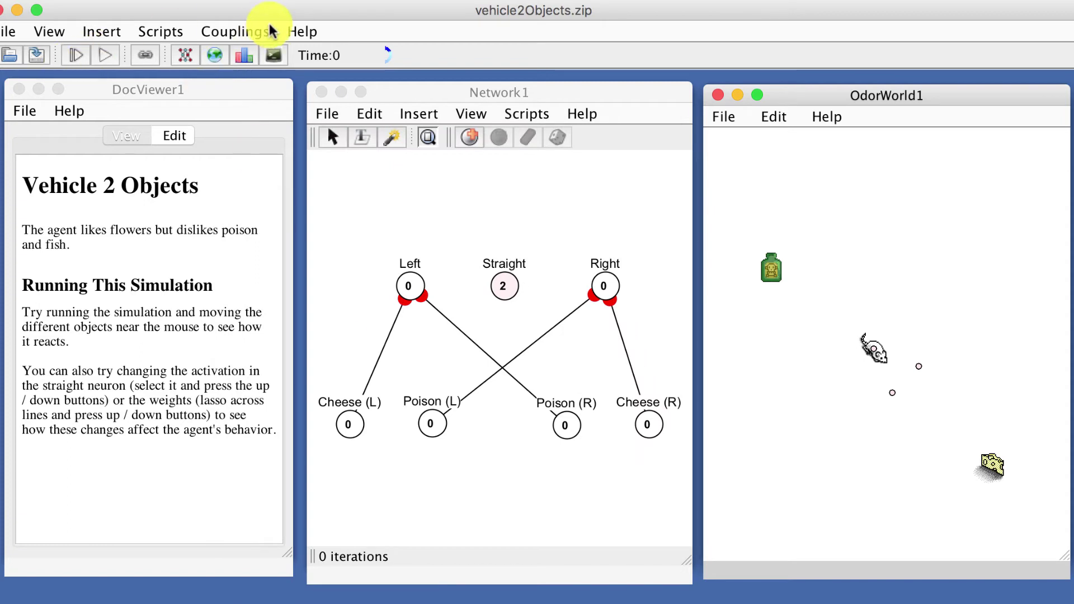
Step: Run the simulation while dragging the cheese and poison bottle near the mouse, stopping at 682 iterations
left_click(59, 63)
left_click_drag(930, 461, 873, 406)
left_click_drag(887, 445, 777, 361)
left_click_drag(710, 291, 806, 353)
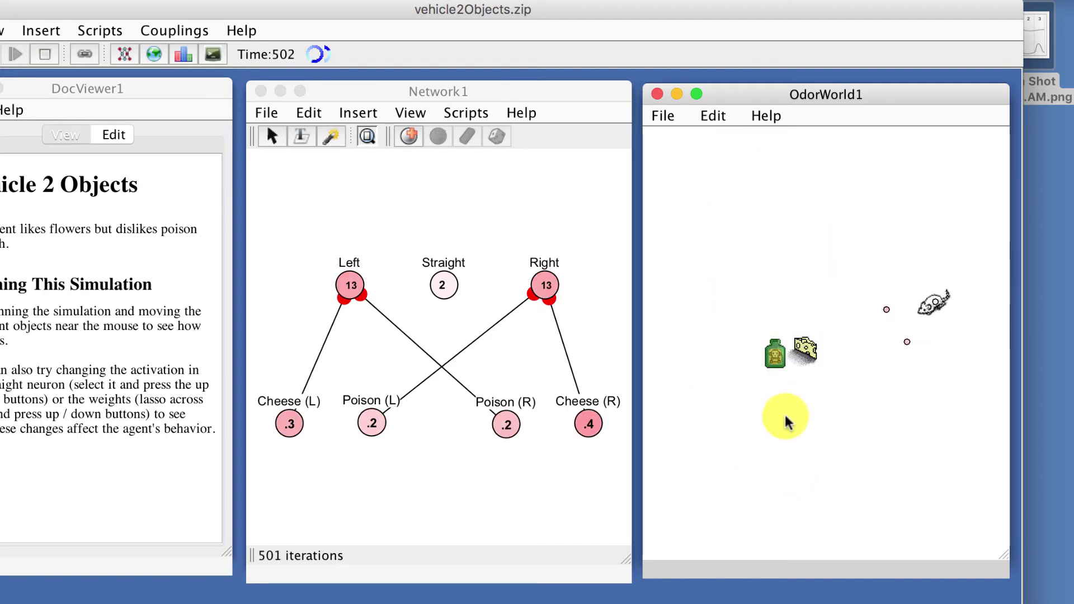
left_click_drag(783, 429, 783, 407)
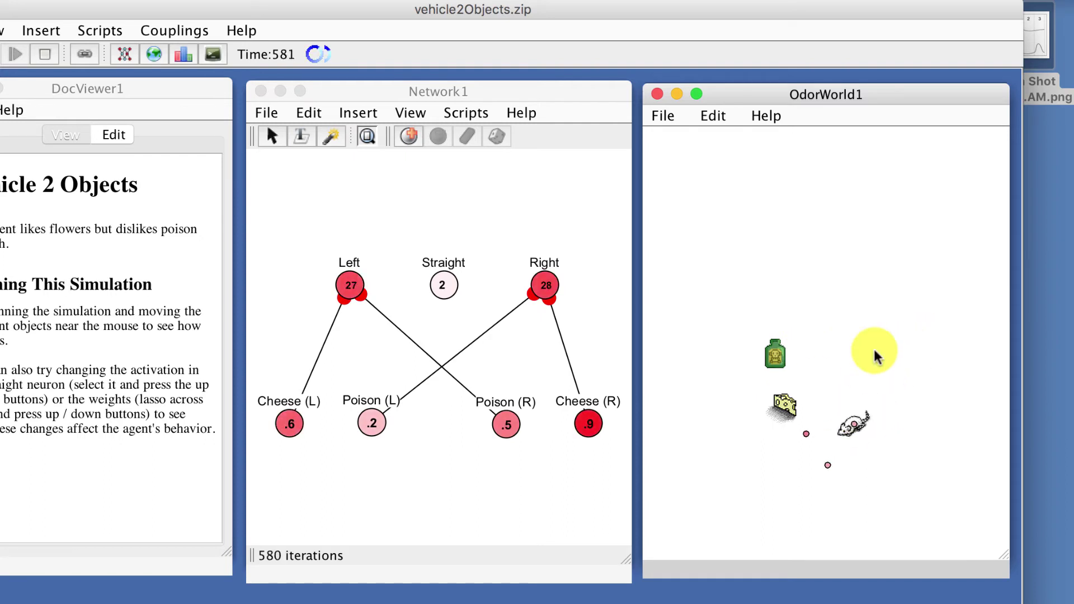
left_click(45, 54)
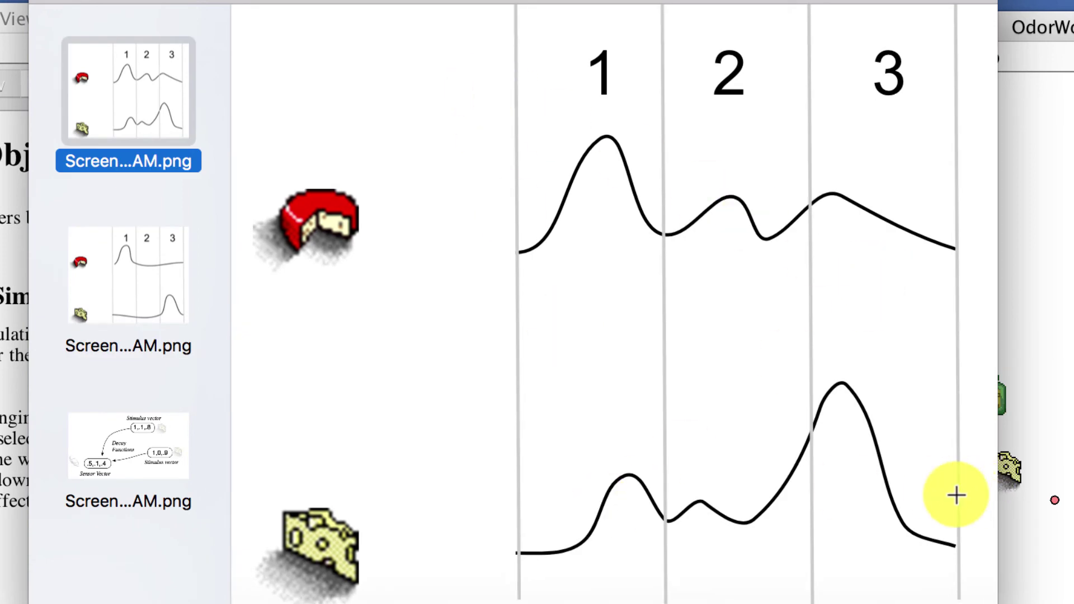
Step: View the second odor-curve illustration, then check the poison bottle's smell stimulus values
key("Down")
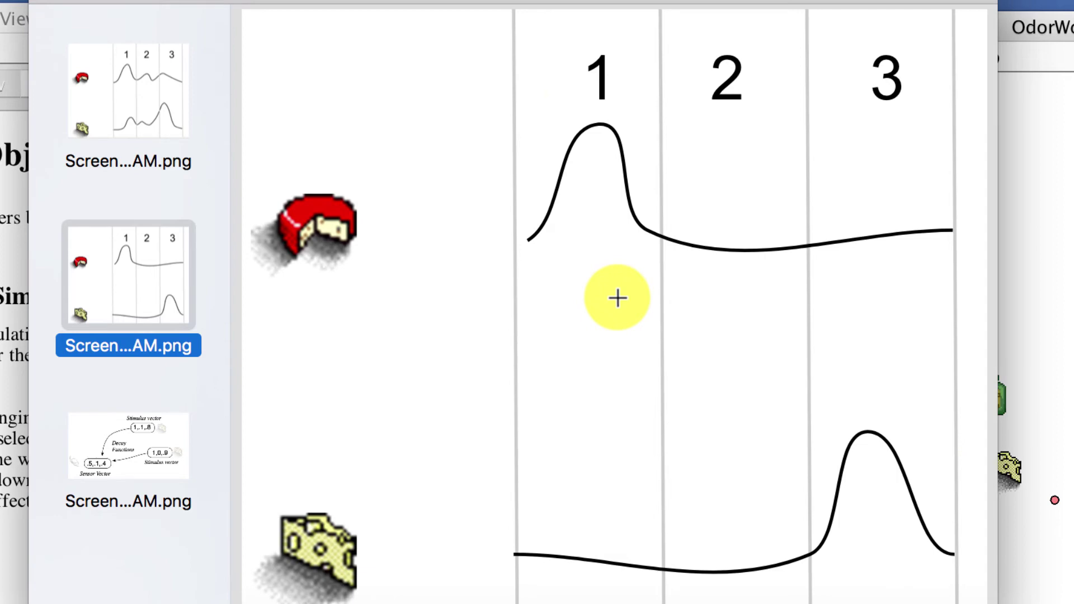
left_click(1042, 392)
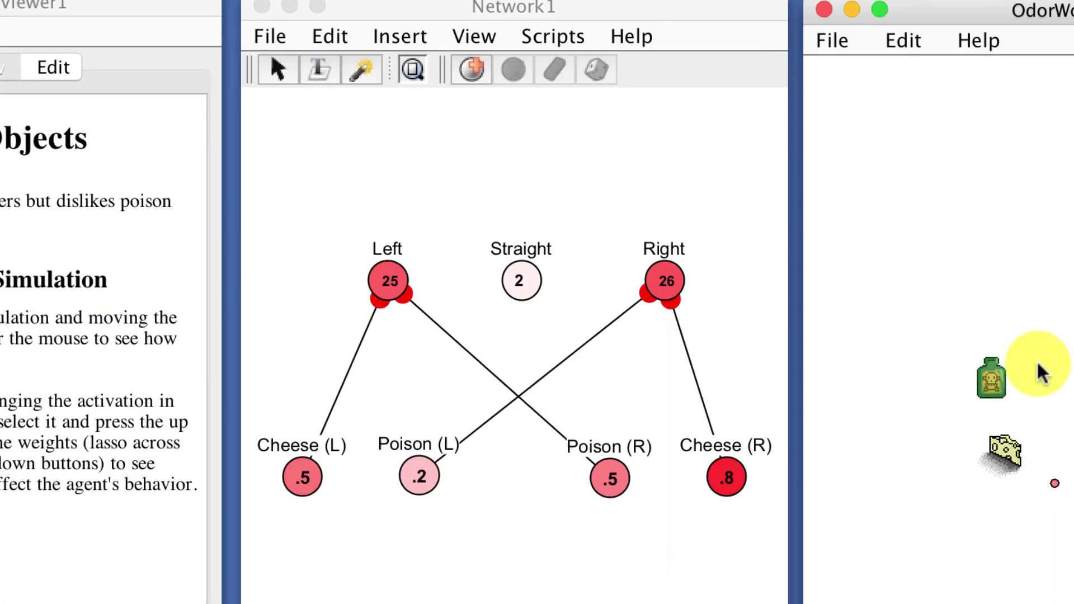
double_click(1000, 388)
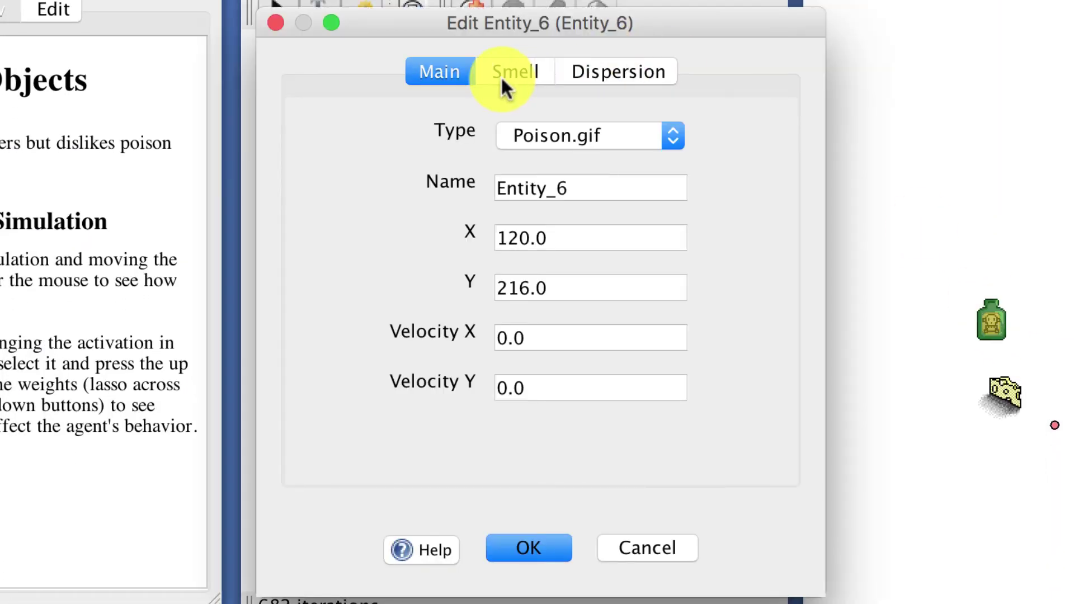
left_click(504, 76)
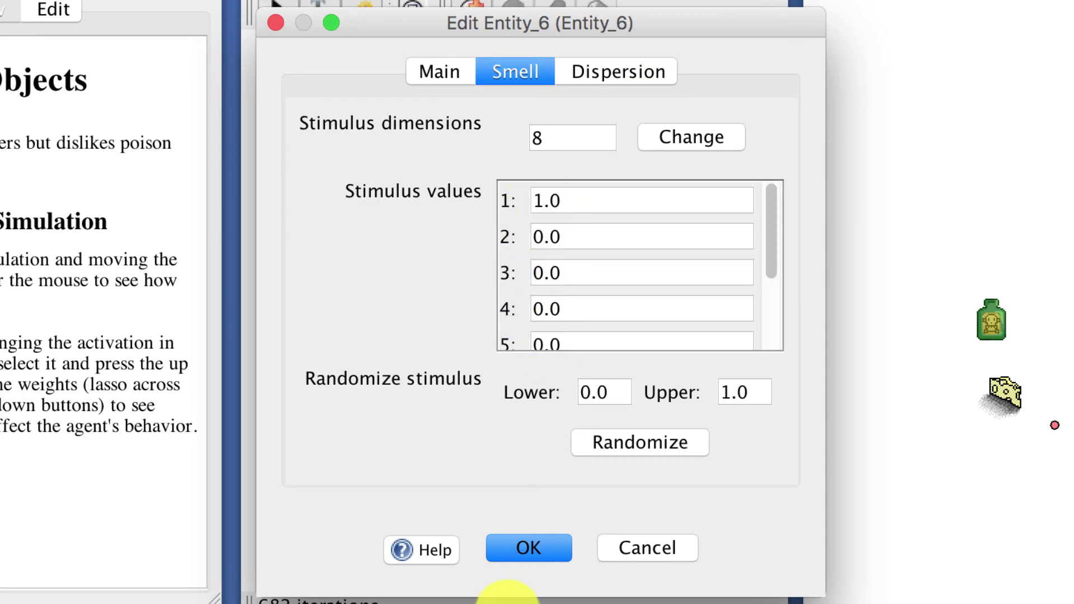
left_click(520, 549)
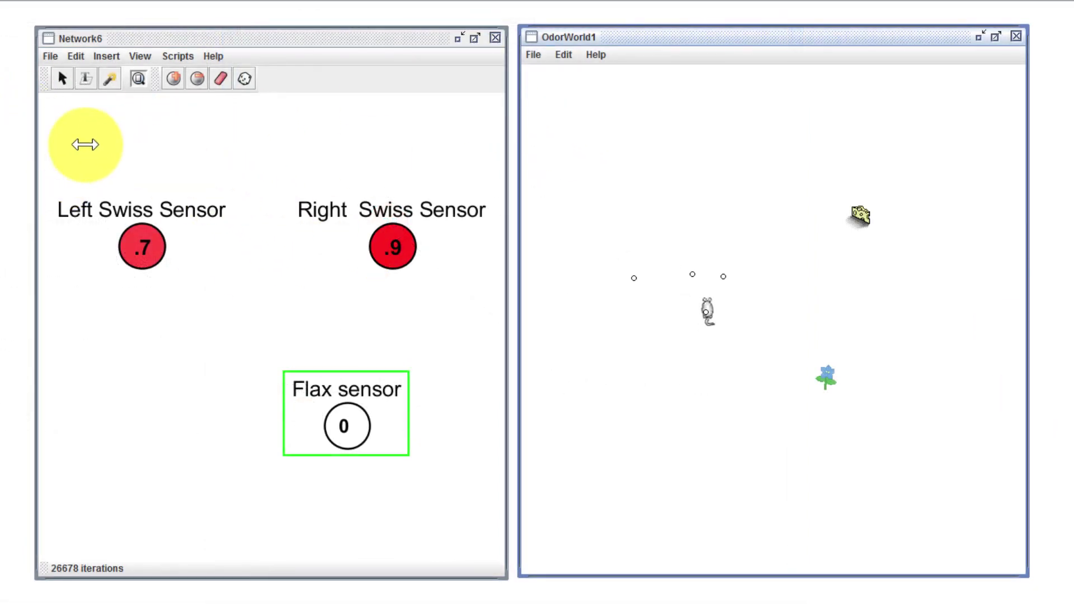
Step: Delete the Left and Right Swiss Sensor neurons and add a new neuron to Network6
left_click_drag(85, 145, 461, 496)
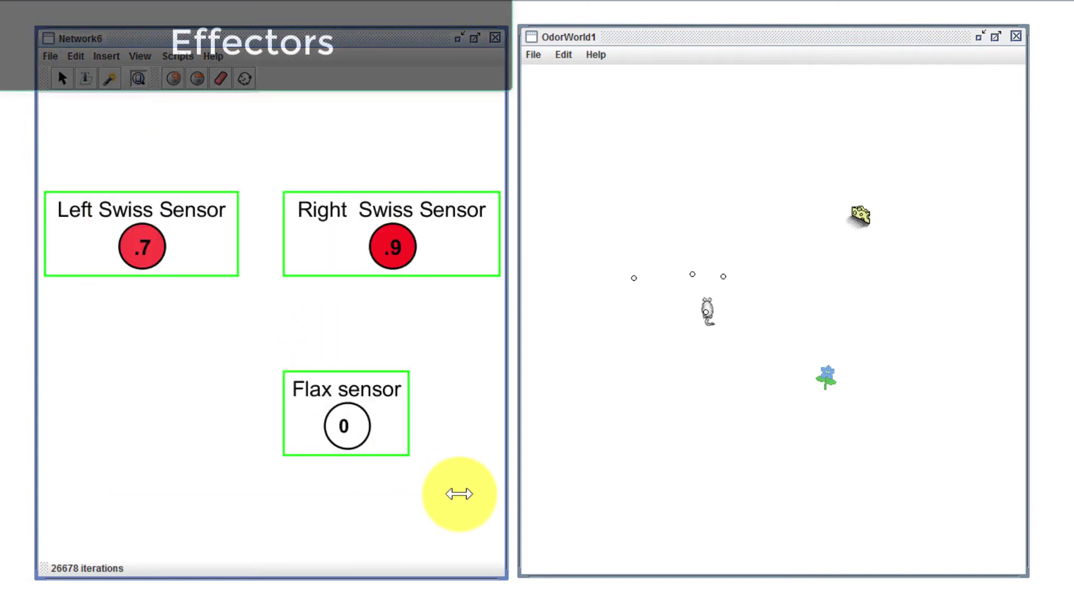
key("Delete")
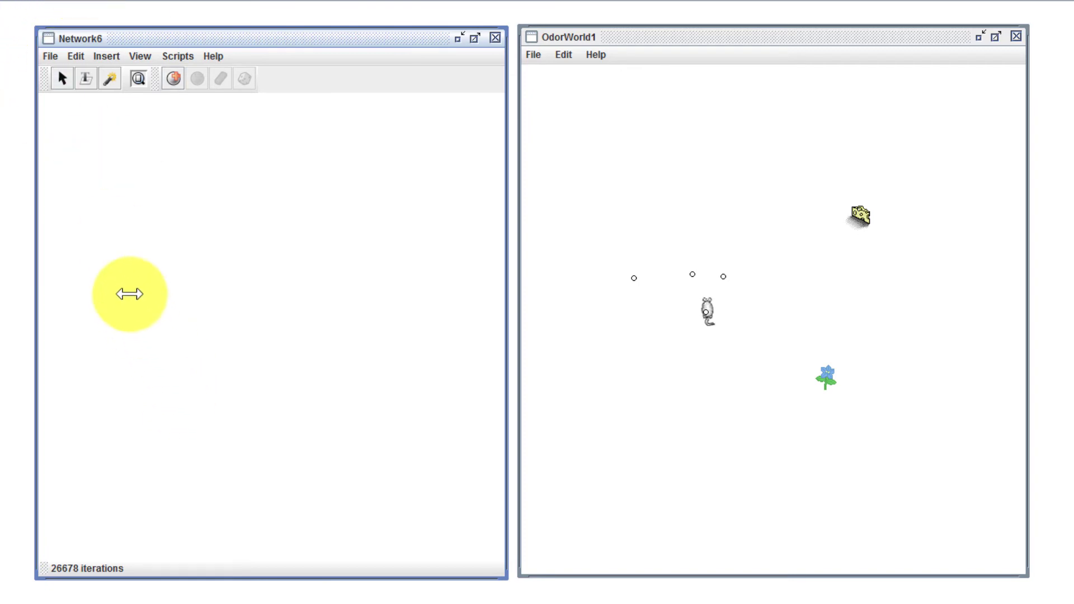
key("p")
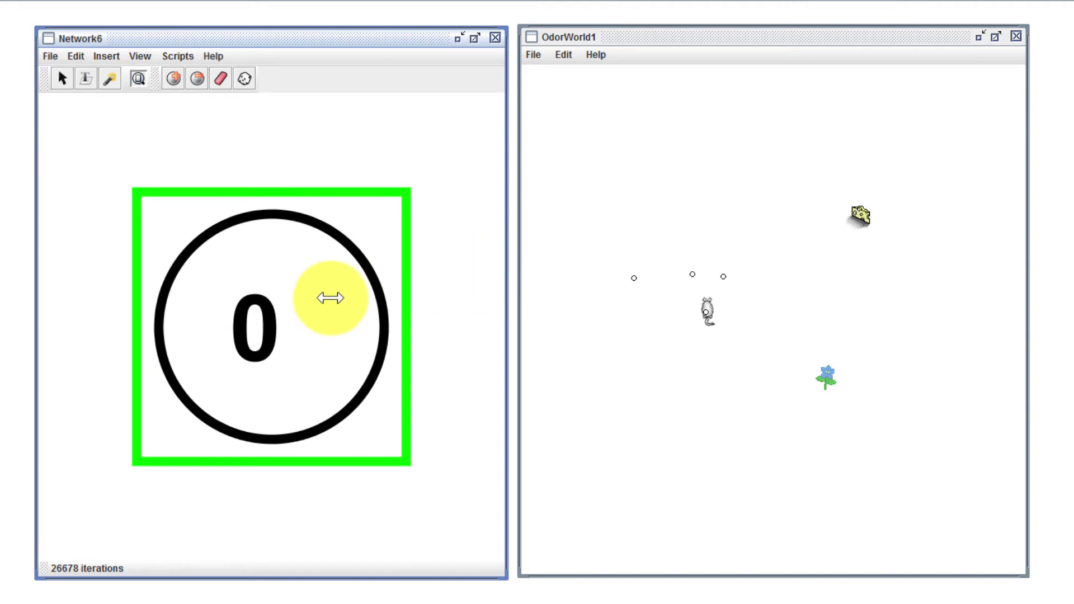
mouse_move(311, 305)
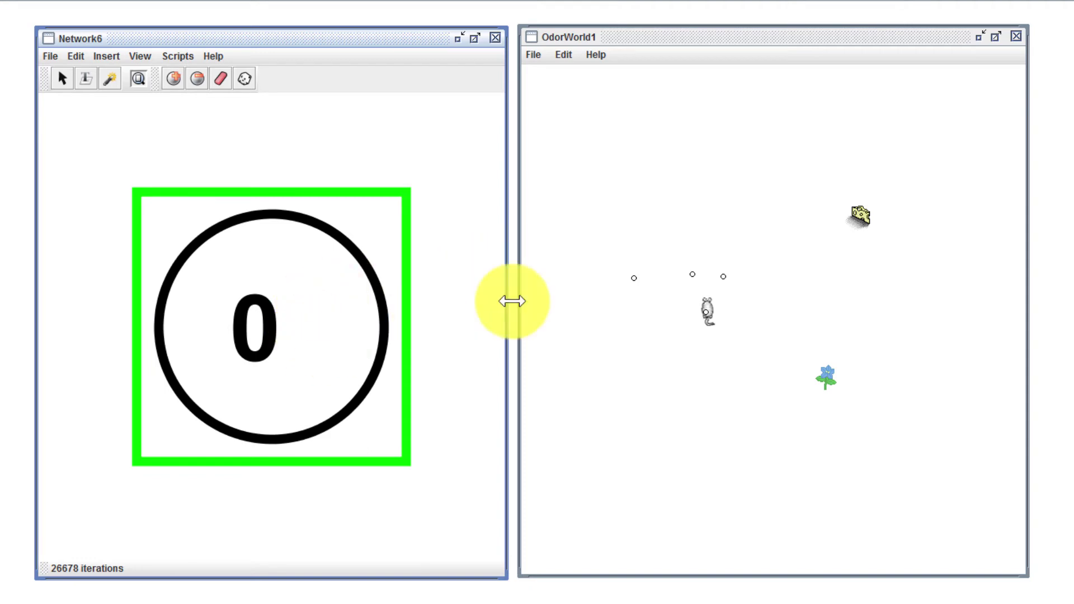
Step: Add a StraightMovement effector, Effector_4, to the mouse agent Agent_1
double_click(708, 305)
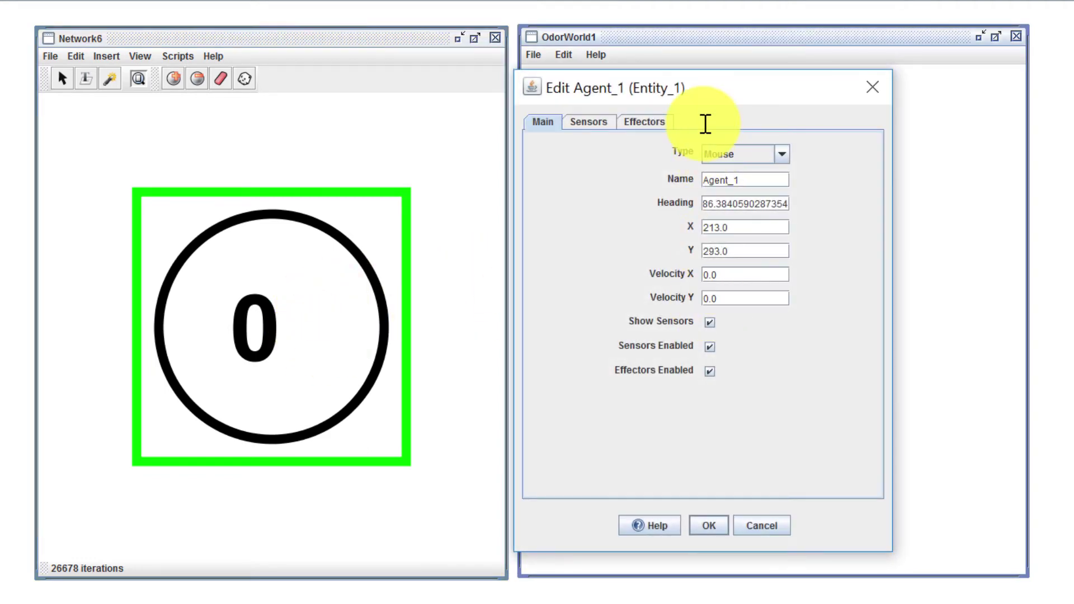
left_click(650, 121)
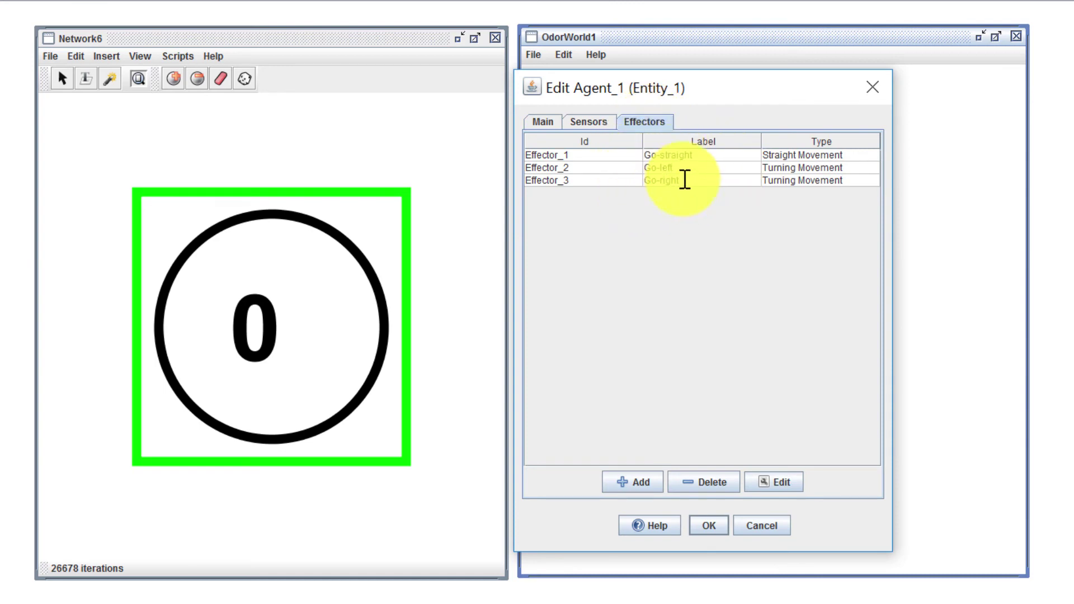
left_click(709, 525)
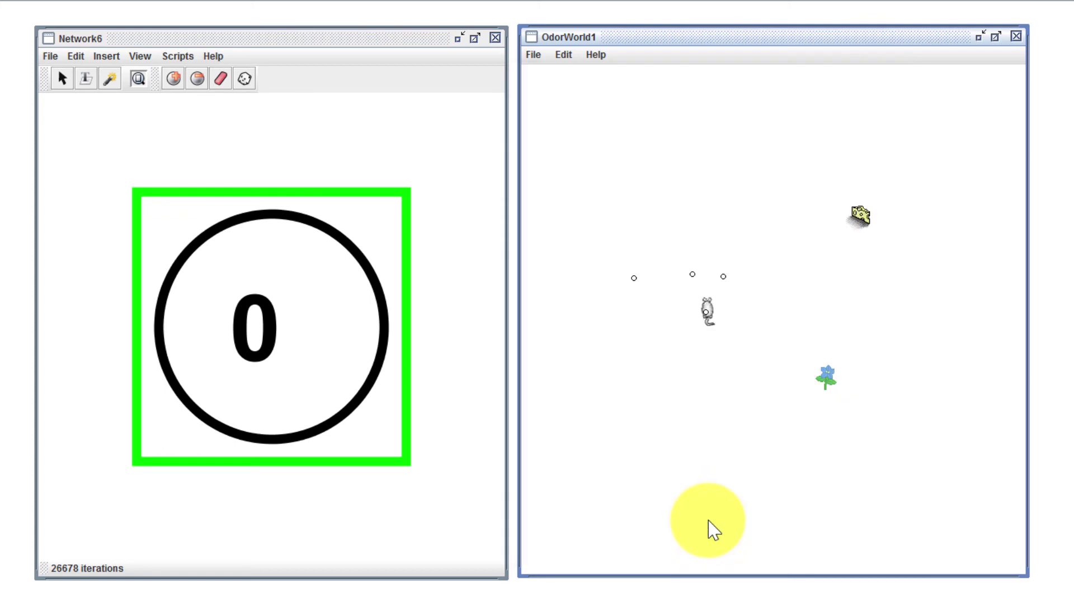
double_click(709, 309)
left_click(649, 123)
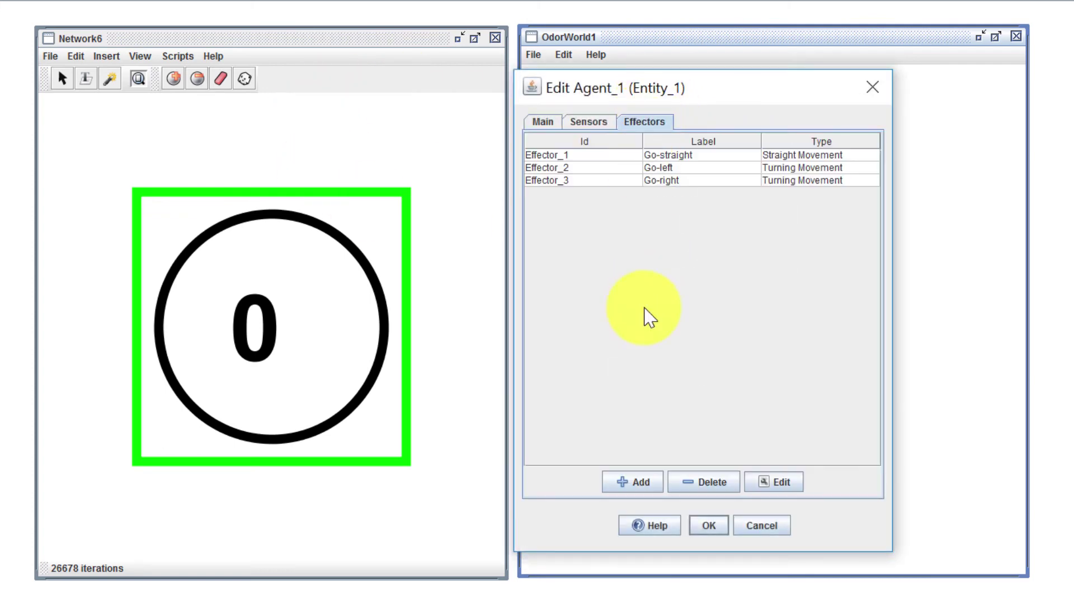
left_click(644, 482)
left_click(730, 275)
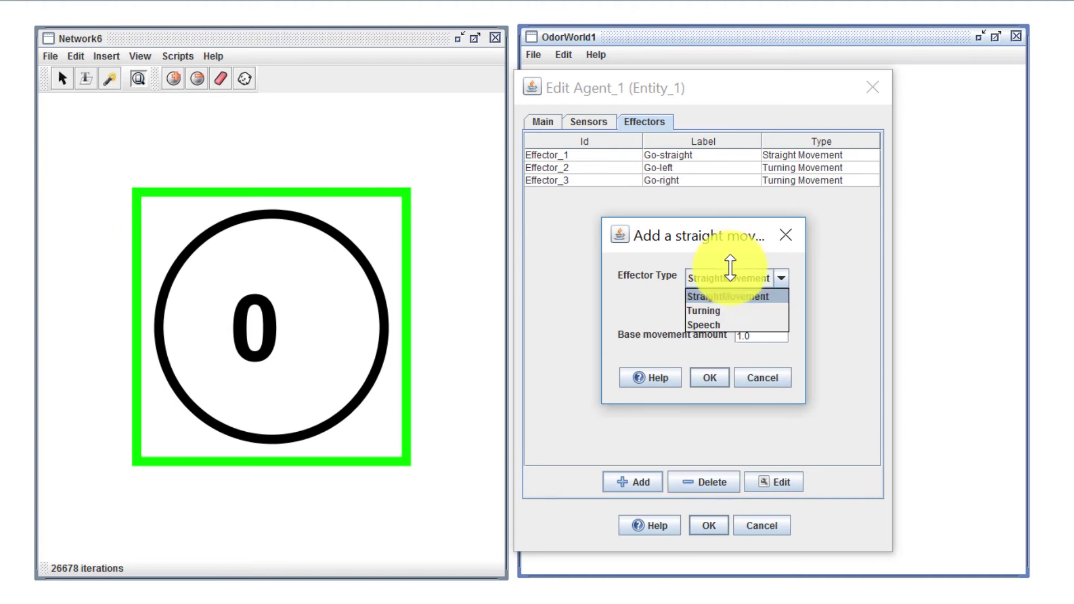
left_click(722, 296)
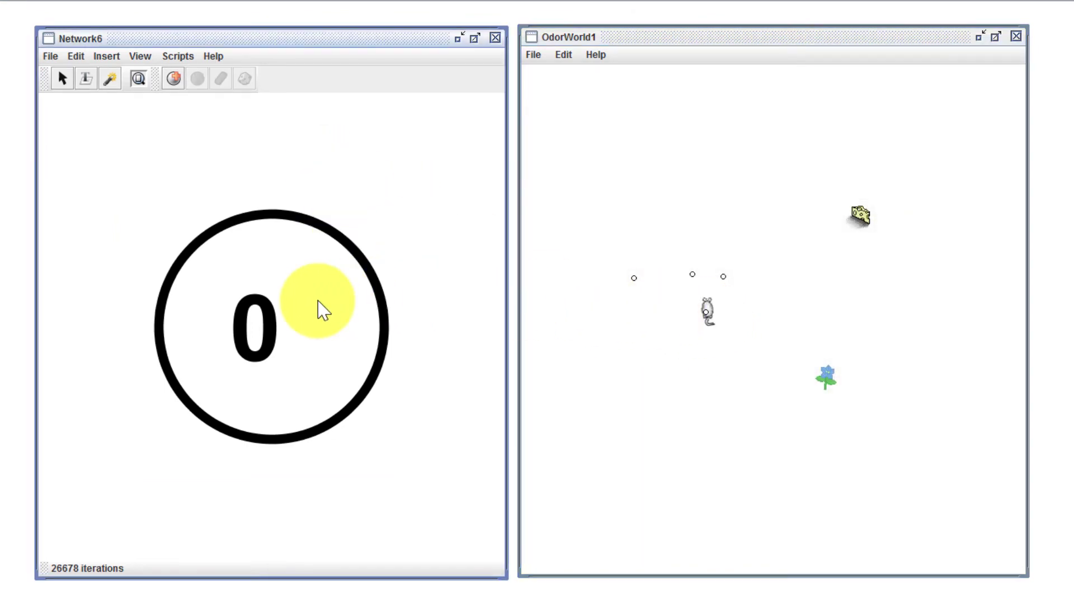
Step: Set Neuron_7's Clamped option to Yes so it stays at activation 0, then deselect it
double_click(320, 310)
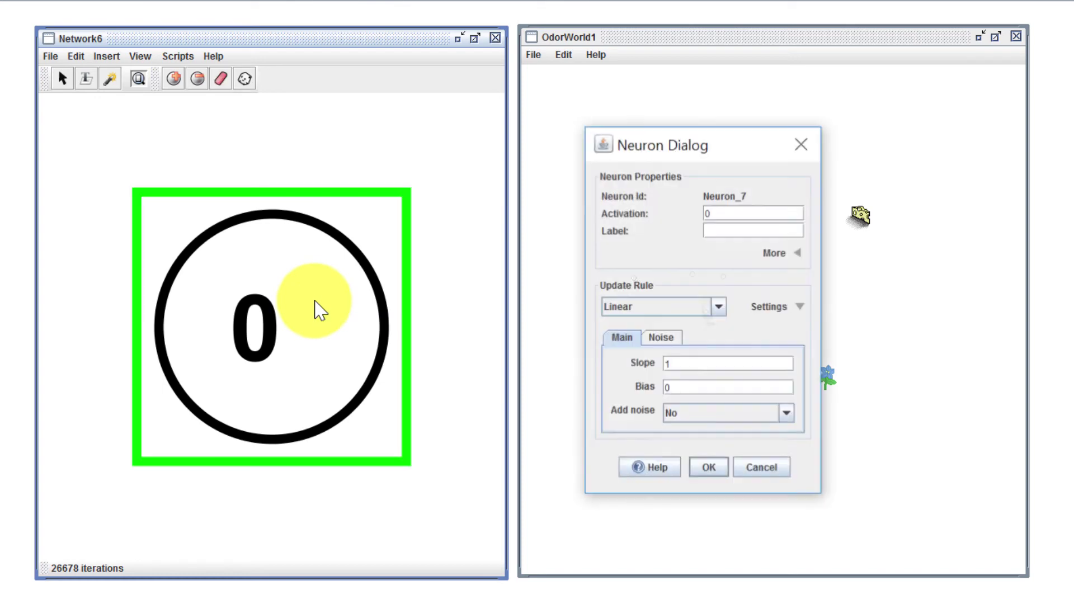
left_click(786, 255)
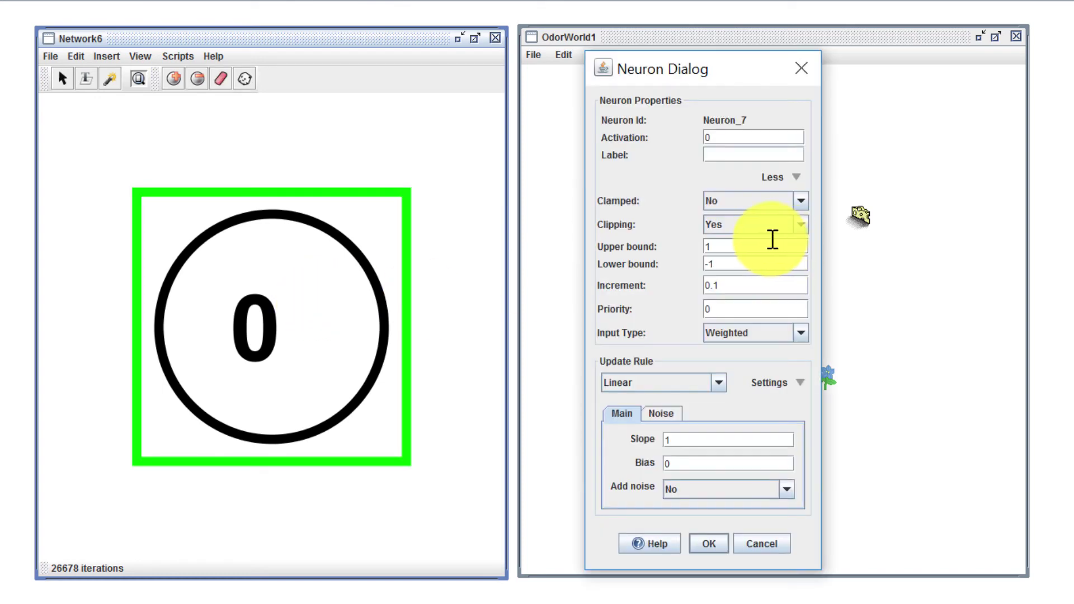
left_click(749, 203)
left_click(746, 220)
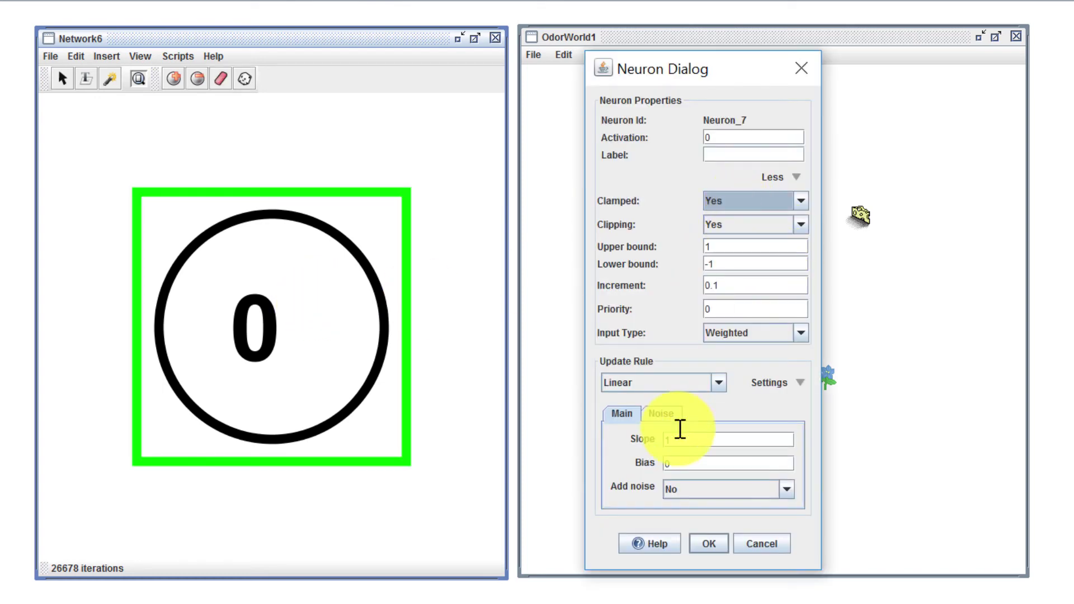
left_click(709, 548)
left_click(361, 139)
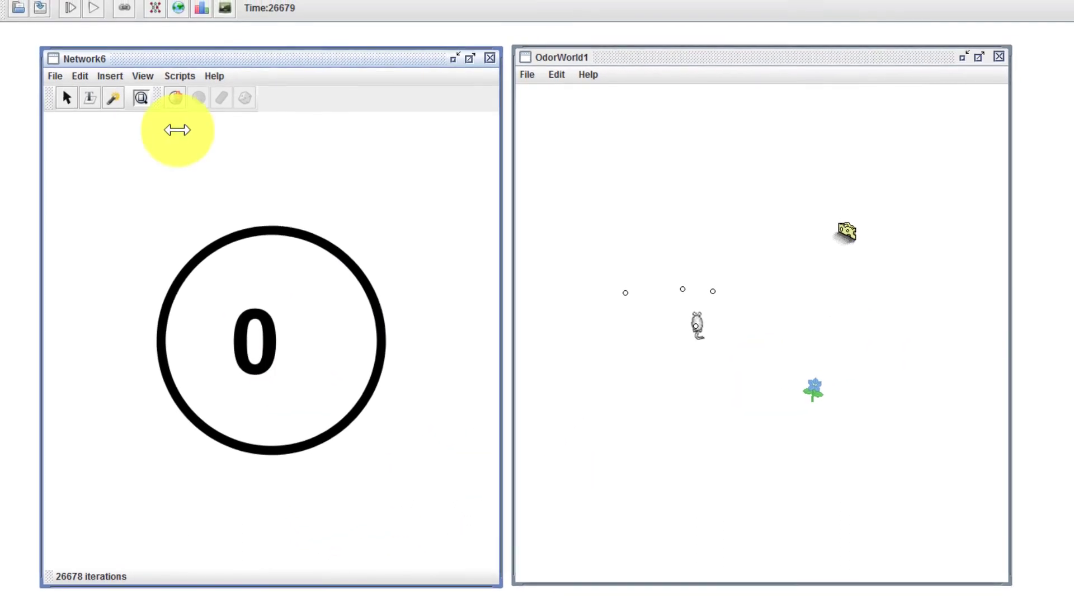
Step: Briefly run and stop the simulation, then reselect the .5 neuron
left_click(94, 8)
left_click(246, 338)
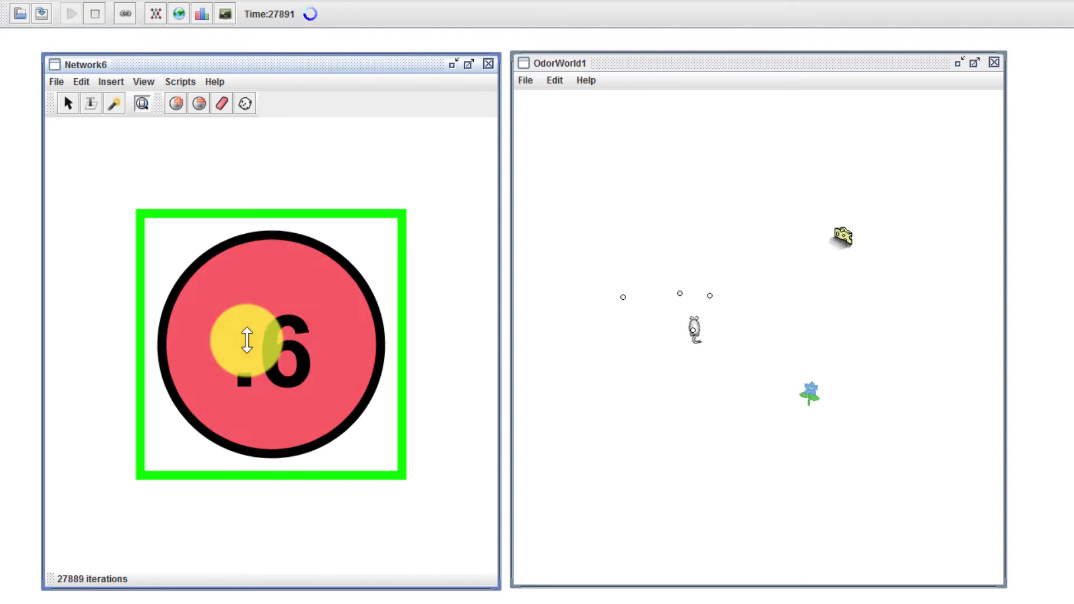
right_click(92, 6)
key("Escape")
left_click(95, 14)
left_click(364, 252)
left_click(291, 382)
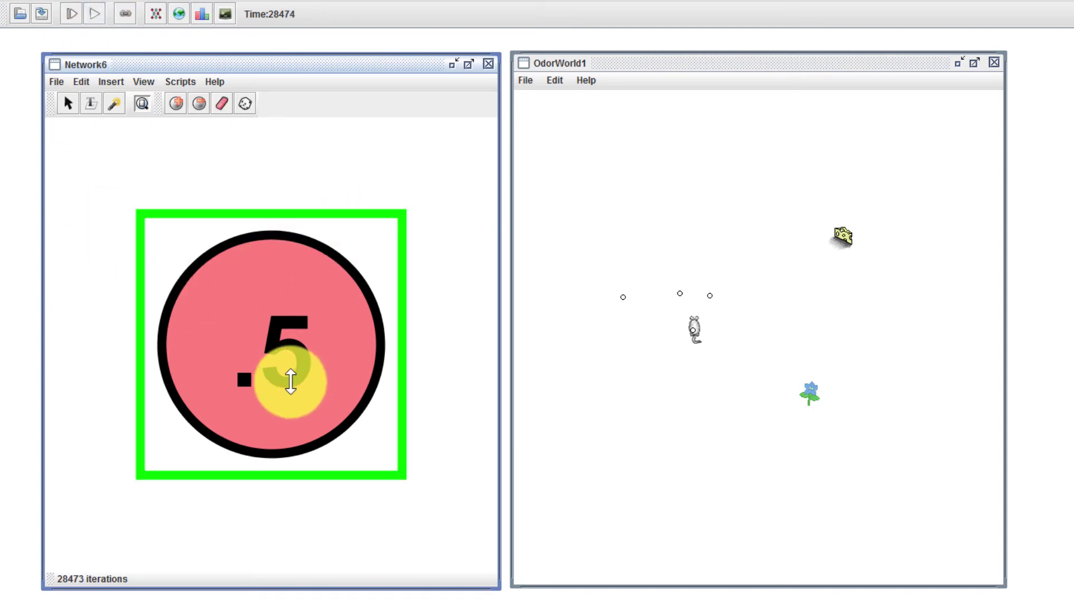
Step: Send the .5 neuron's activation to OdorWorld1 Agent_1's goStraight movement
right_click(301, 329)
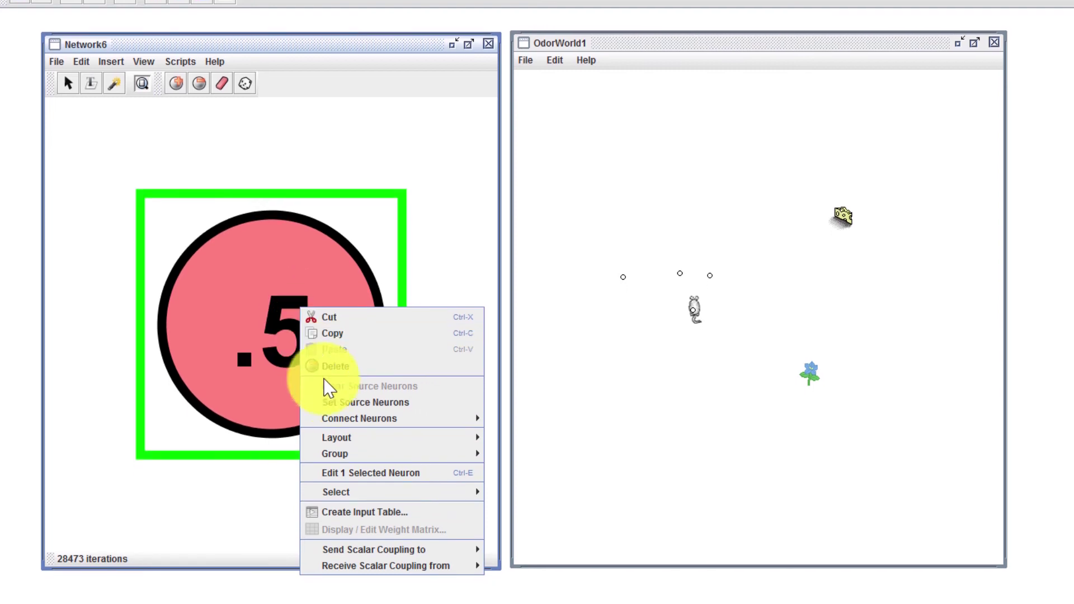
mouse_move(392, 573)
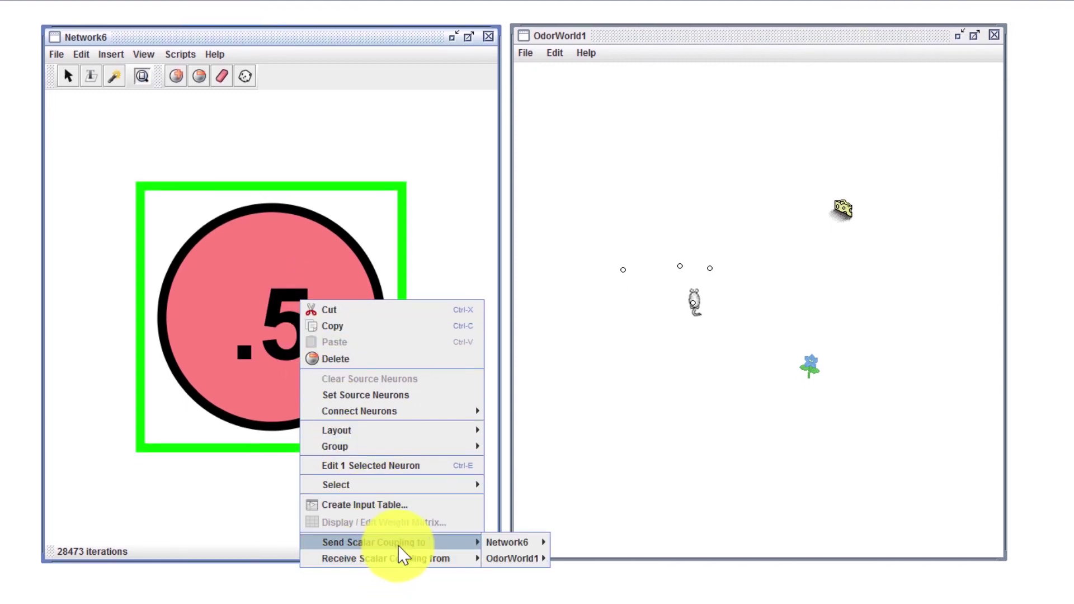
mouse_move(526, 559)
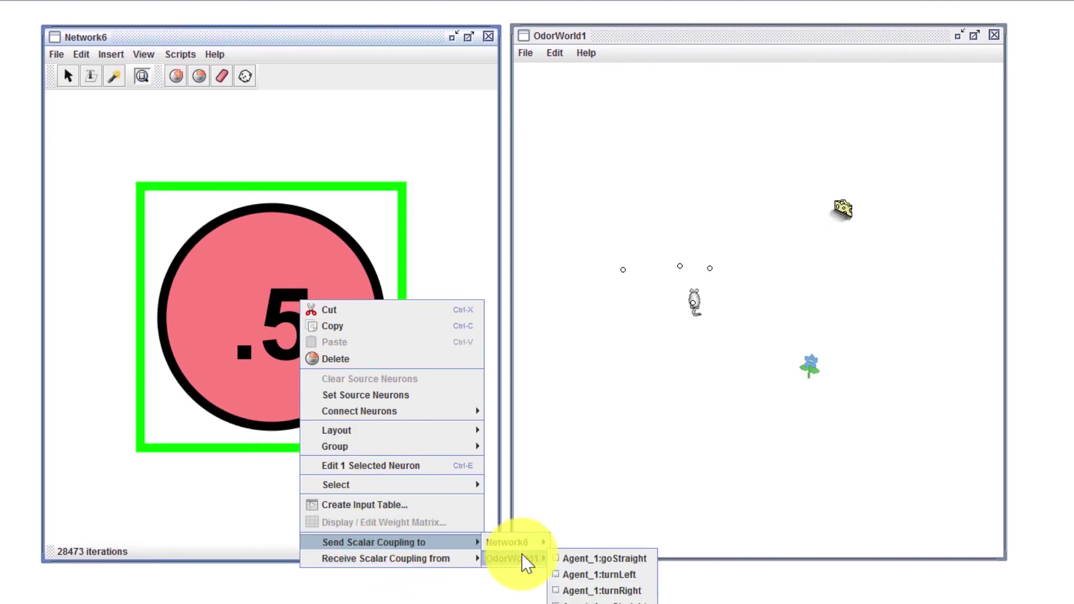
left_click(626, 562)
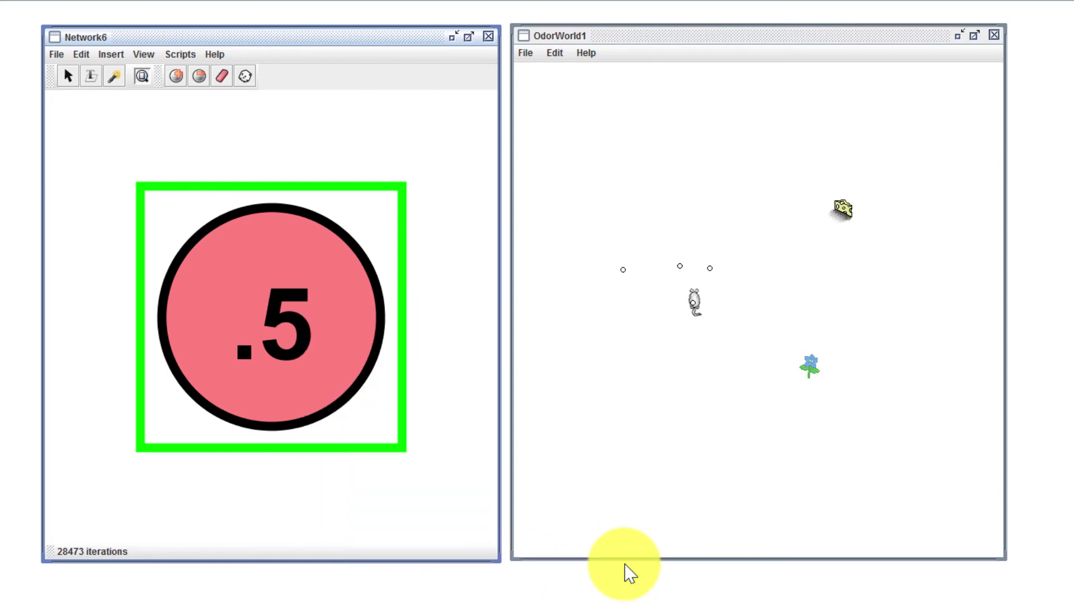
Step: Nudge the .5 neuron's activation up and down repeatedly to drive the mouse back and forth
left_click(378, 148)
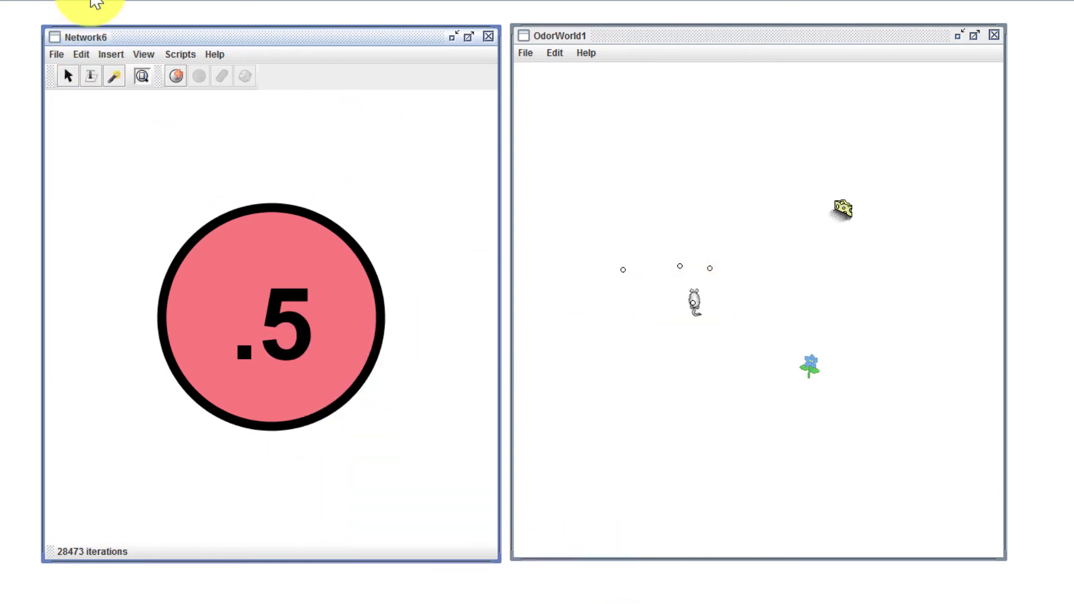
left_click(280, 352)
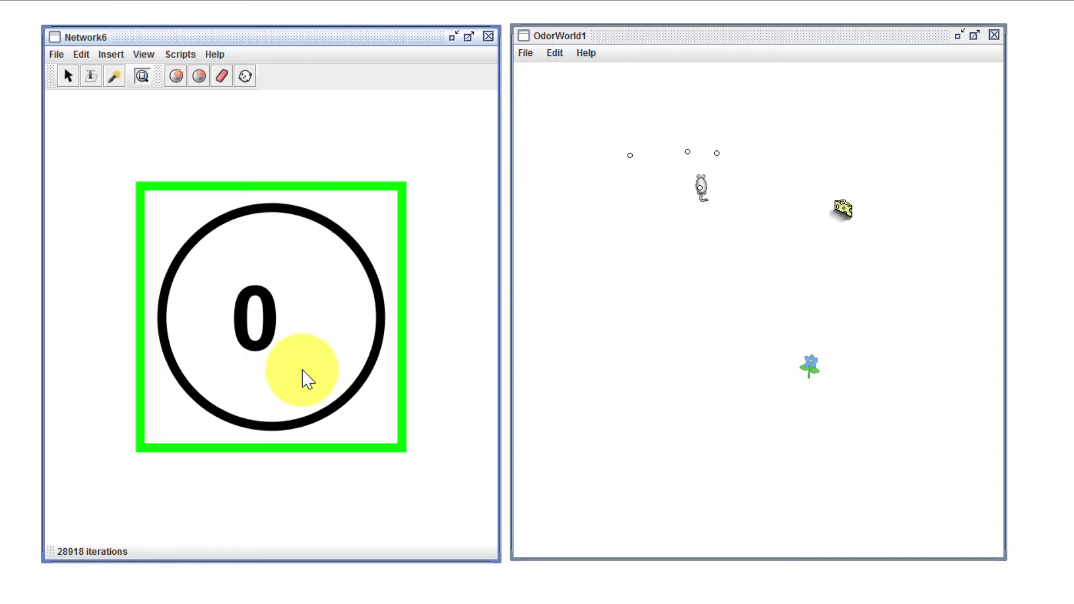
key("Down")
key("Down")
key("Down")
key("Down")
key("Down")
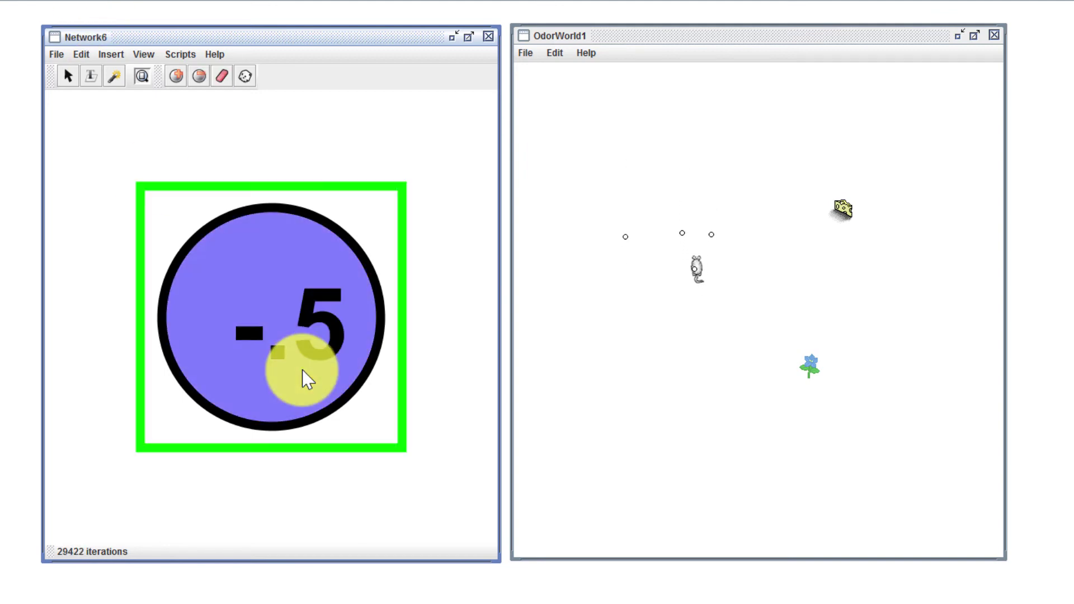
key("Up")
key("Up")
key("Up")
key("Up")
key("Up")
key("Up")
key("Up")
key("Up")
key("Up")
key("Up")
key("Down")
key("Down")
key("Down")
key("Down")
key("Down")
key("Down")
key("Down")
key("Down")
key("Down")
key("Down")
key("Down")
key("Down")
key("Down")
key("Down")
key("Down")
key("Up")
key("Up")
key("Up")
key("Up")
key("Up")
key("Up")
key("Up")
key("Up")
key("Up")
key("Up")
key("Up")
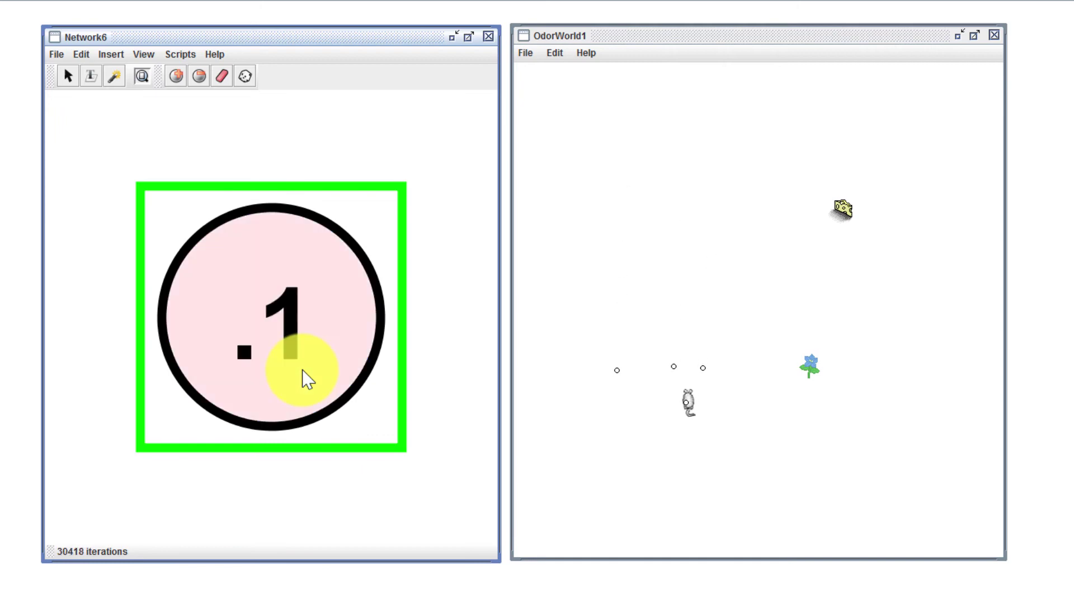
key("Up")
key("Up")
key("Down")
key("Down")
key("Down")
key("Down")
key("Down")
key("Down")
key("Down")
key("Down")
key("Down")
key("Down")
key("Down")
key("Up")
key("Up")
key("Up")
key("Up")
key("Up")
key("Up")
key("Up")
key("Up")
key("Down")
key("Down")
key("Down")
key("Down")
key("Down")
key("Down")
key("Up")
key("Up")
key("Up")
key("Up")
key("Up")
key("Up")
key("Up")
key("Up")
key("Up")
key("Up")
key("Up")
key("Up")
key("Up")
key("Up")
key("Down")
key("Down")
key("Down")
key("Down")
key("Down")
key("Down")
key("Down")
key("Down")
key("Down")
key("Up")
key("Up")
key("Up")
key("Up")
key("Up")
key("Up")
key("Up")
key("Up")
key("Up")
key("Up")
key("Up")
key("Down")
key("Down")
key("Down")
key("Down")
key("Down")
key("Down")
key("Down")
key("Down")
key("Down")
key("Down")
key("Down")
key("Down")
key("Down")
key("Down")
key("Down")
key("Down")
key("Down")
key("Up")
key("Up")
key("Up")
key("Up")
key("Up")
key("Up")
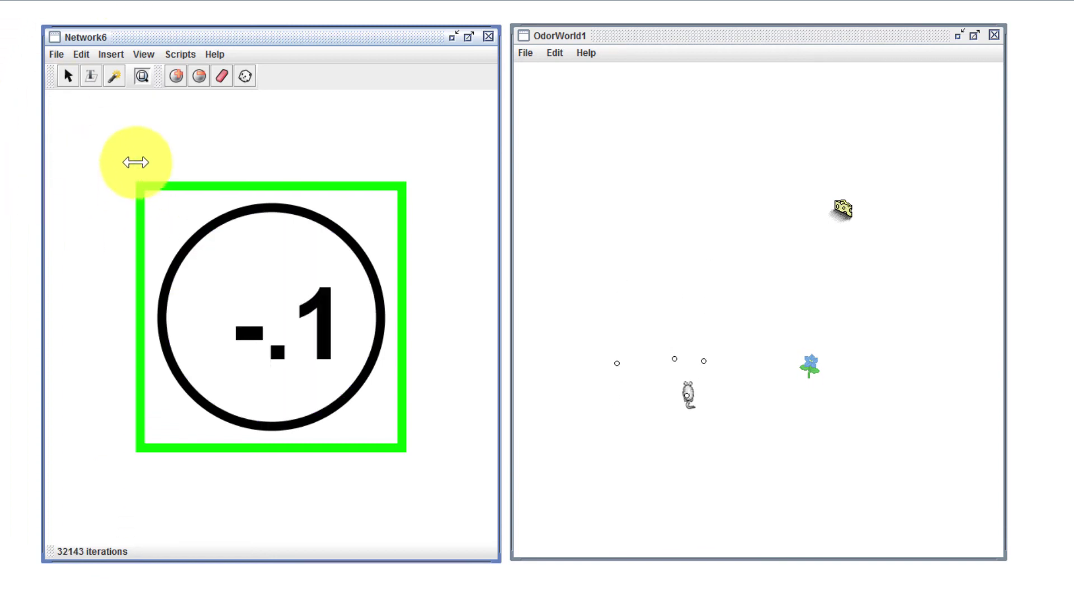
Step: Inspect the Turn Right neuron's expanded properties, including clamping and bounds -1 to 150, and close unchanged
double_click(258, 303)
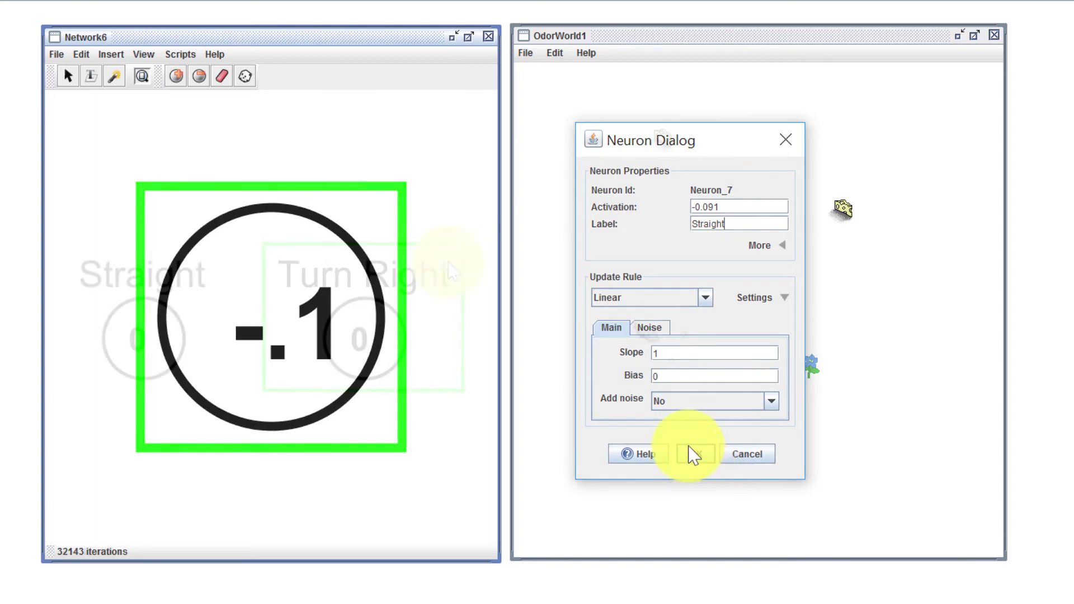
left_click(695, 454)
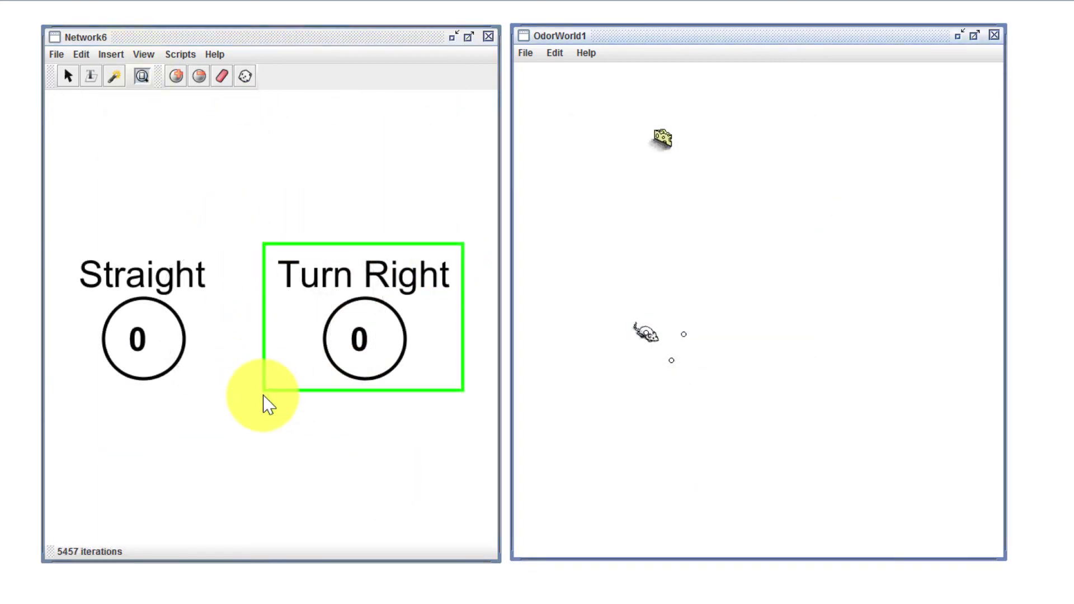
left_click(348, 470)
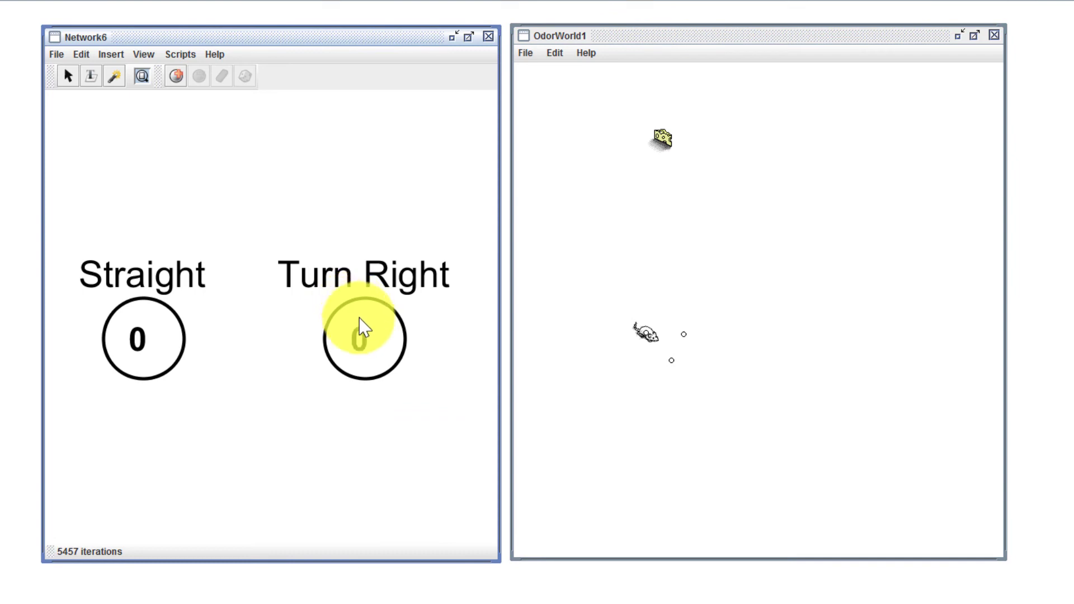
double_click(372, 349)
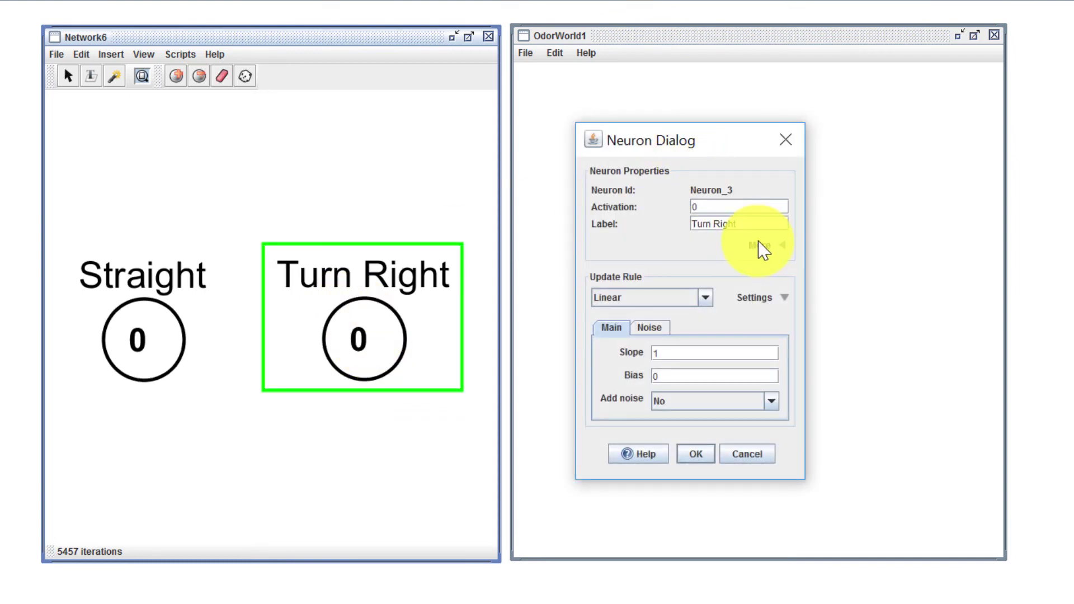
left_click(772, 246)
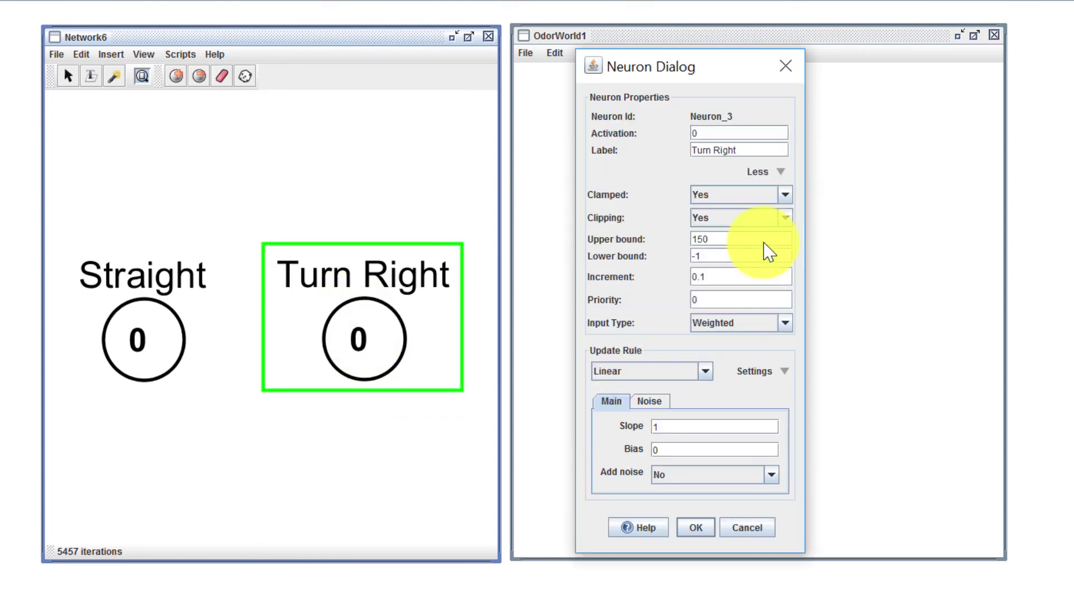
left_click(786, 66)
left_click(363, 175)
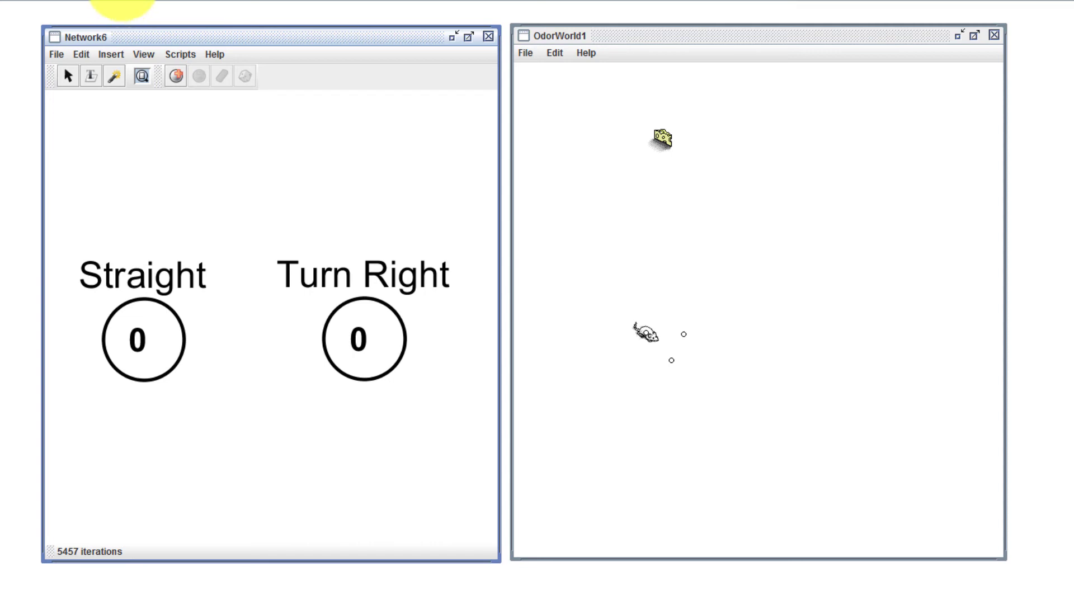
Step: Add a coupling from Network6 Neuron_3:getActivation to OdorWorld1 Agent_3:turnRight in the Coupling Manager
left_click(124, 7)
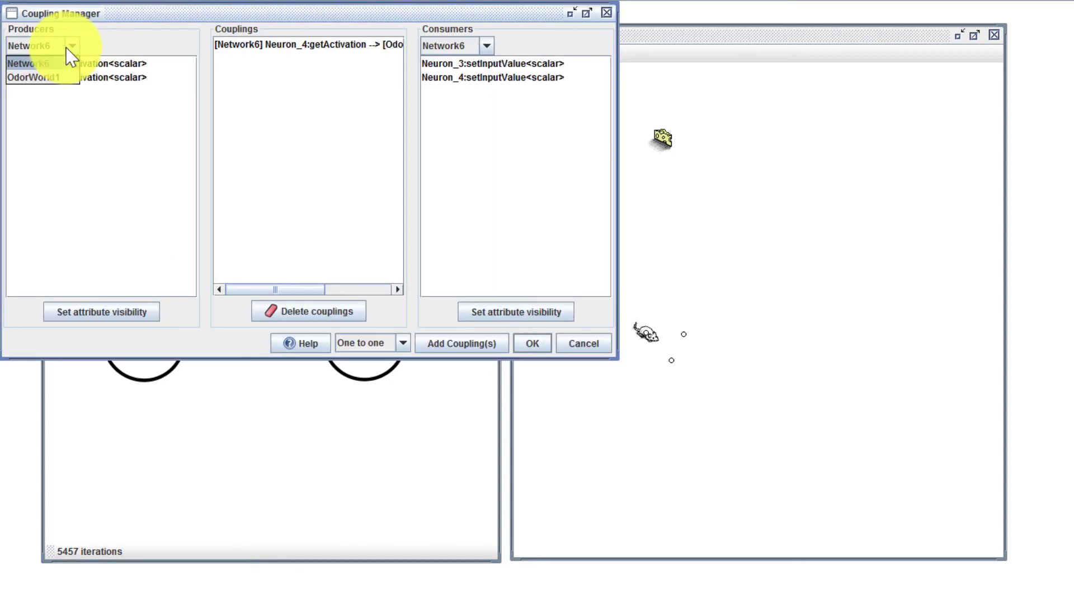
left_click(53, 78)
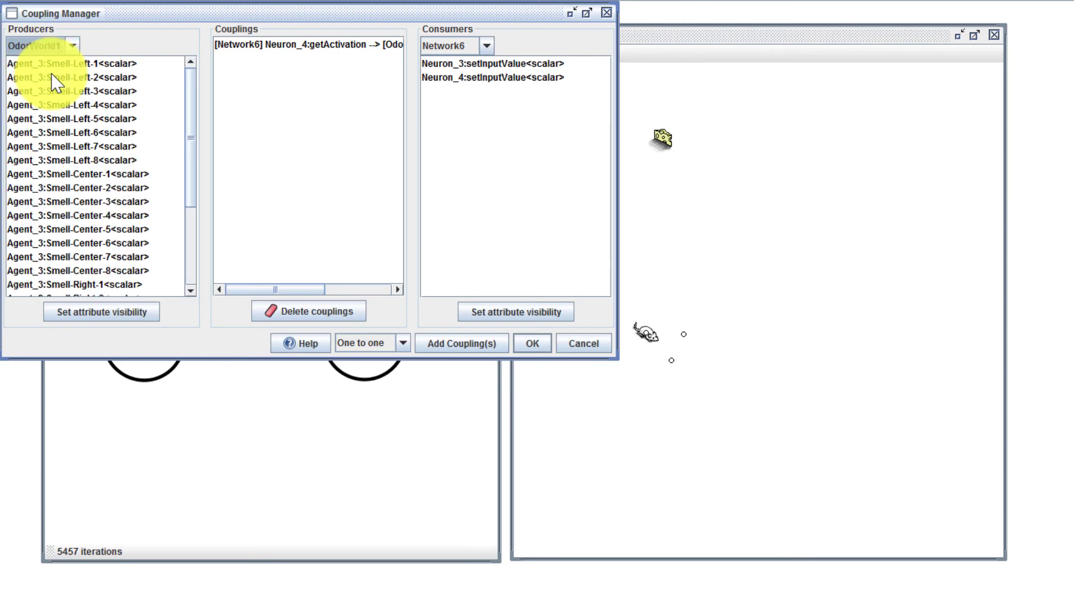
left_click(73, 46)
left_click(68, 64)
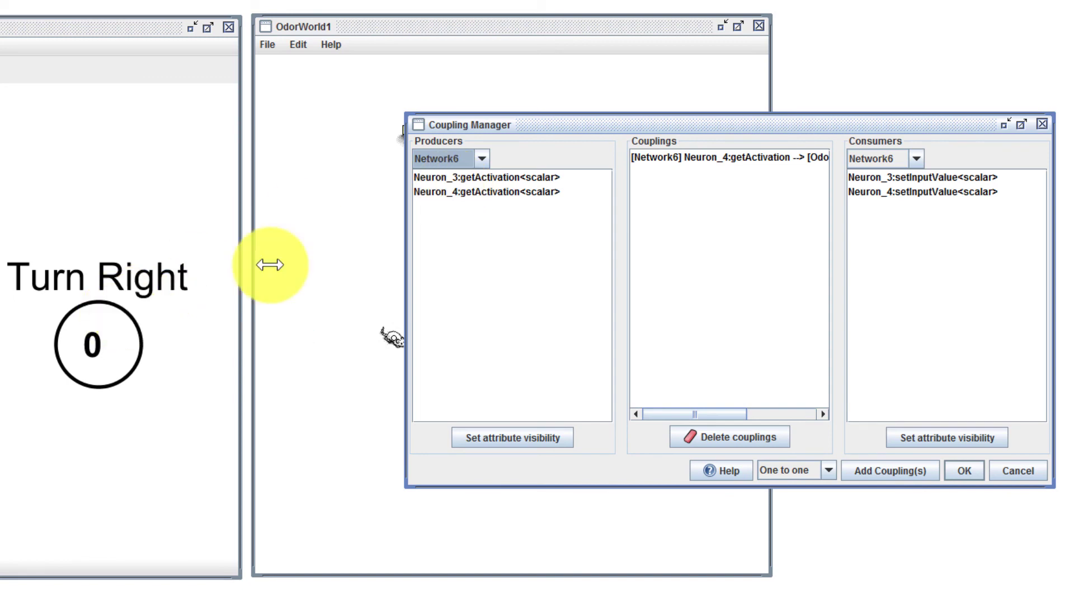
left_click(490, 177)
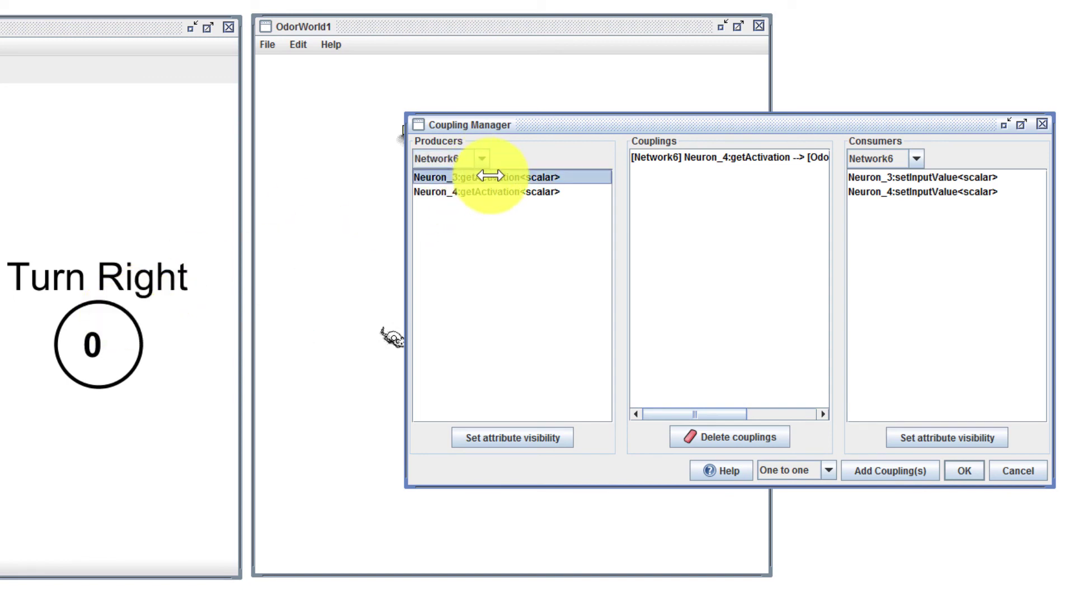
left_click(901, 158)
left_click(908, 191)
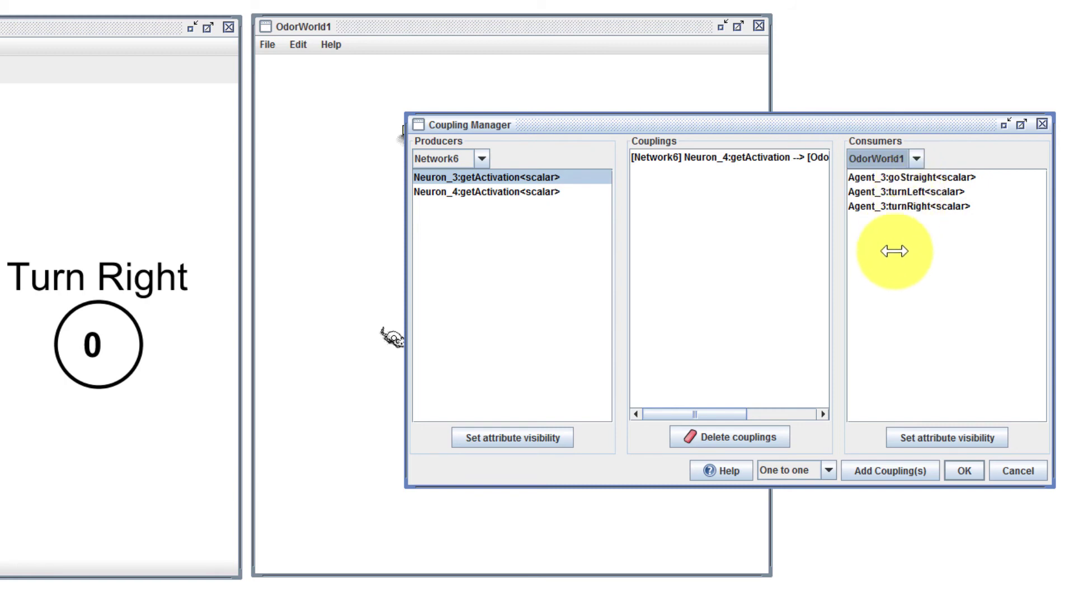
left_click(933, 206)
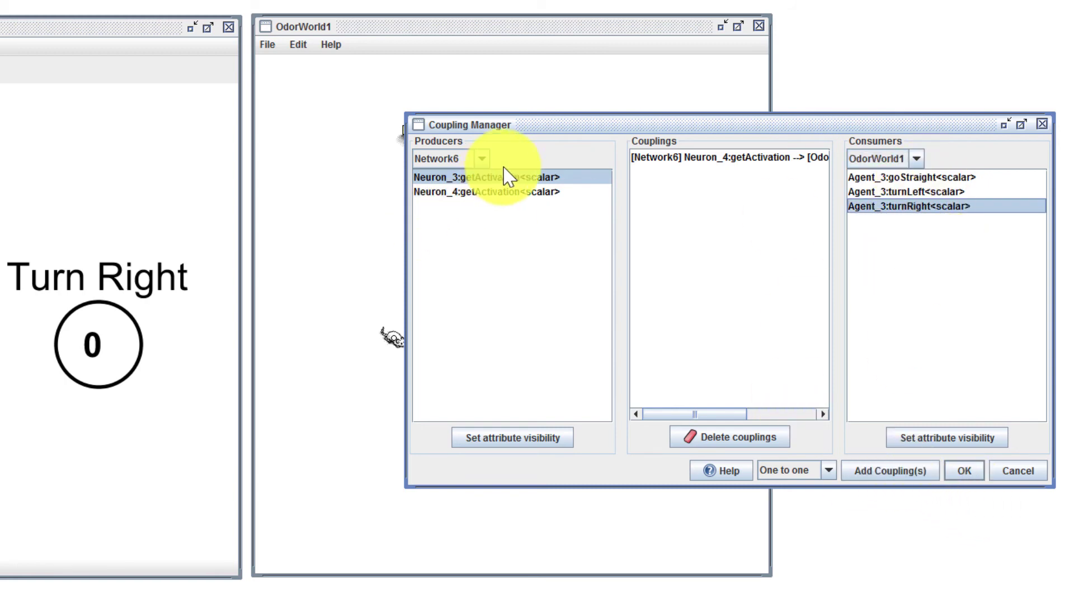
left_click(890, 474)
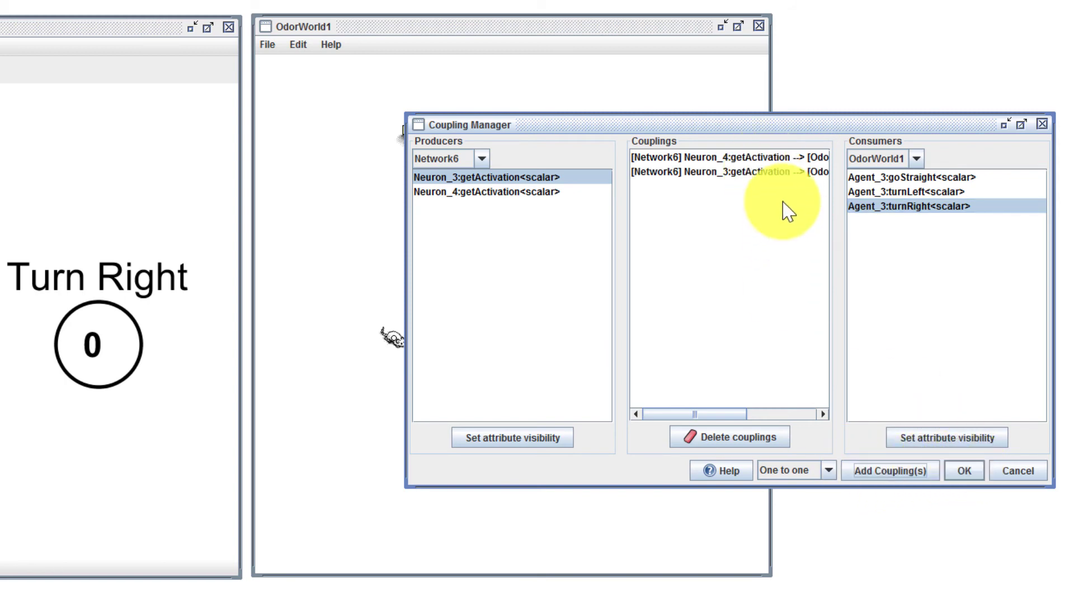
Step: Apply the couplings, start the simulation, and nudge Turn Right down and back to 0
left_click(961, 469)
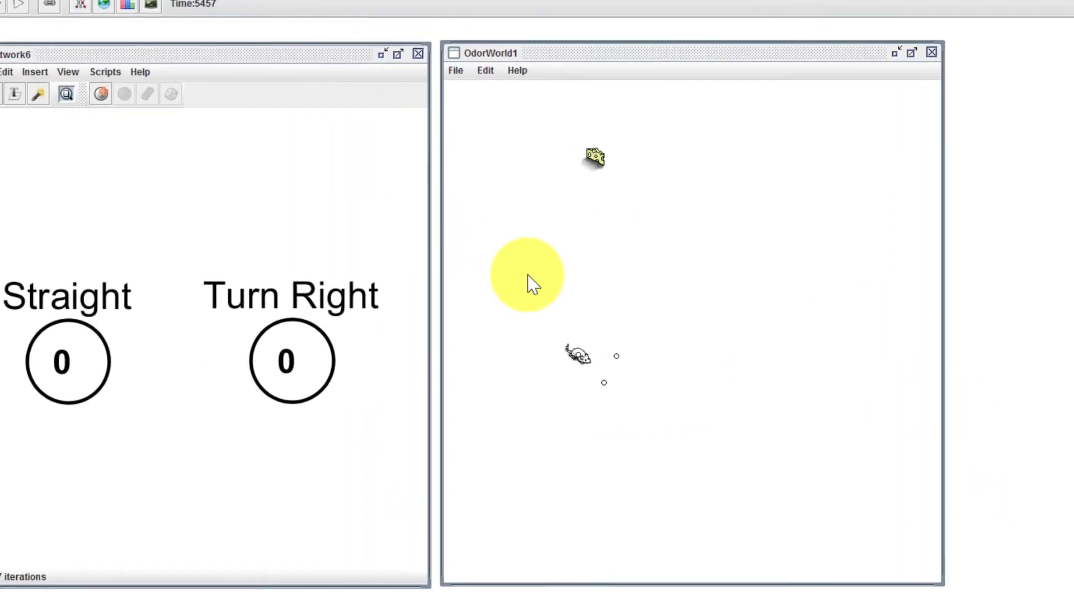
left_click(91, 13)
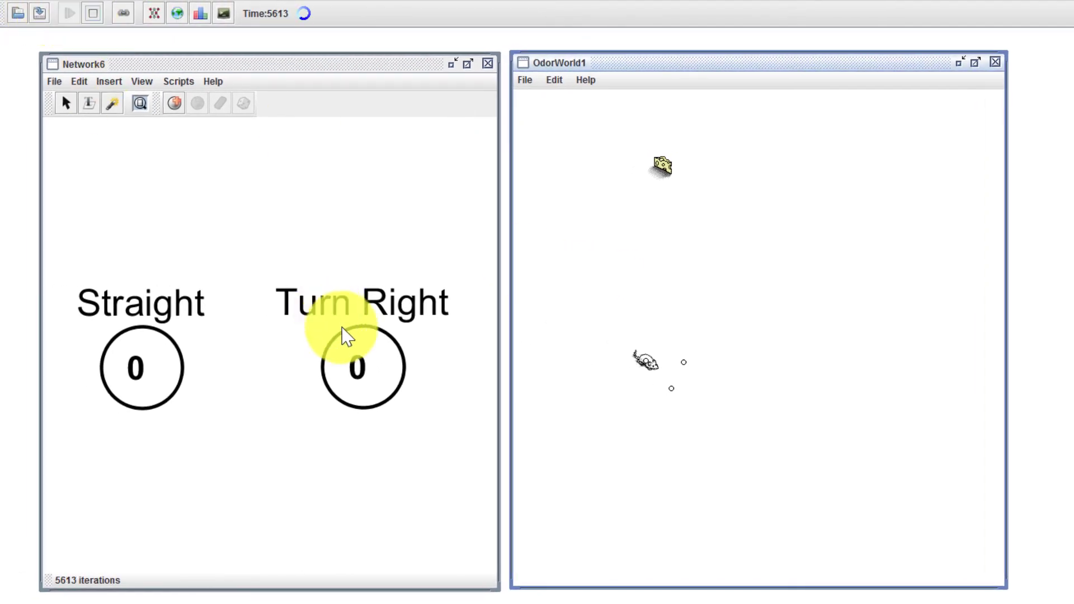
left_click(385, 379)
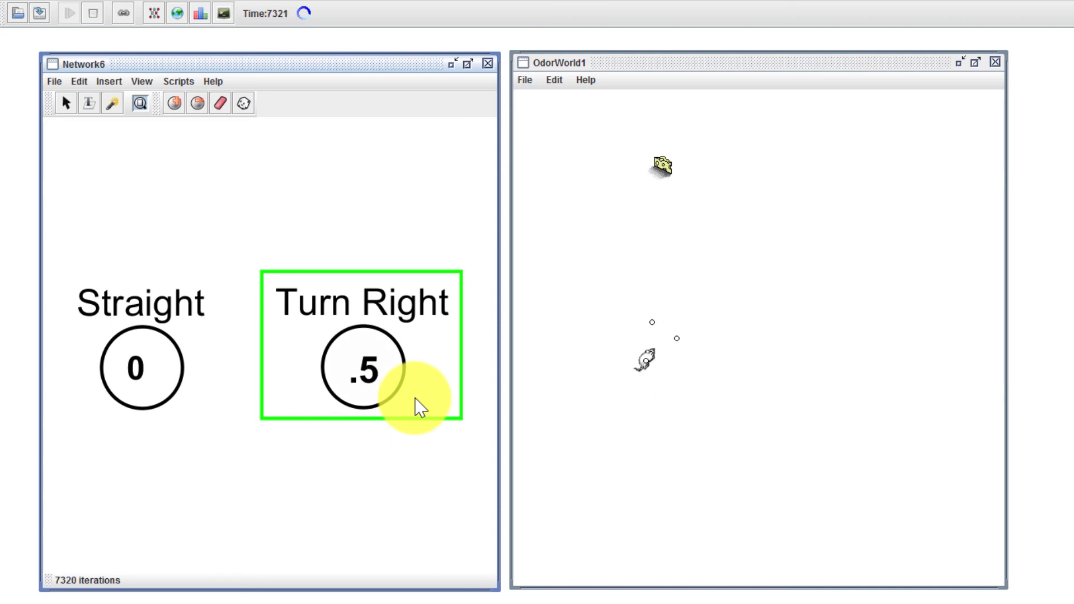
key("Down")
key("Down")
key("Down")
key("Down")
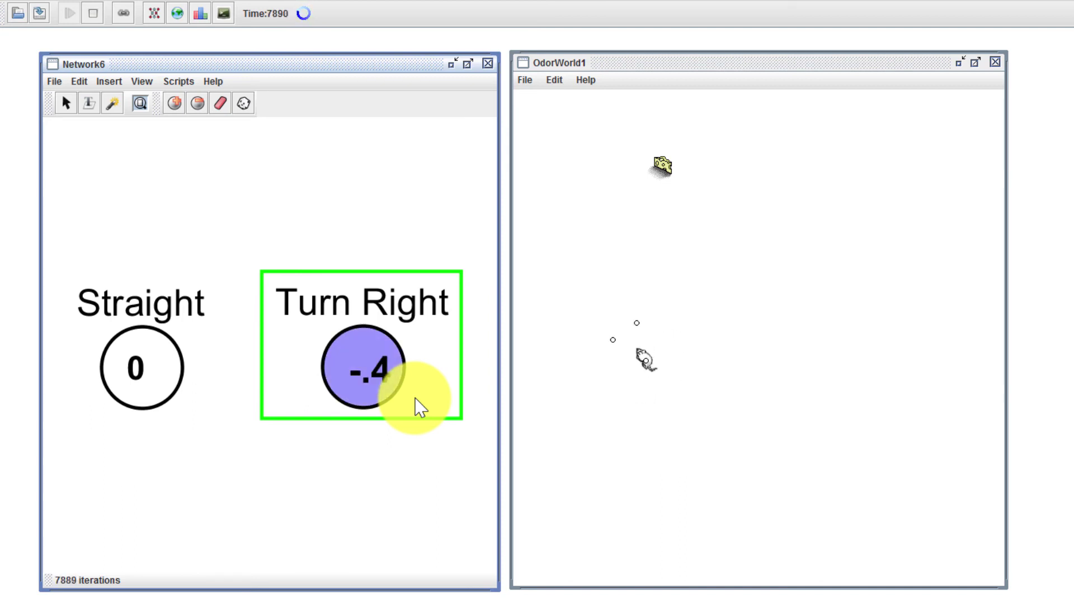
key("Up")
key("Up")
key("Up")
key("Up")
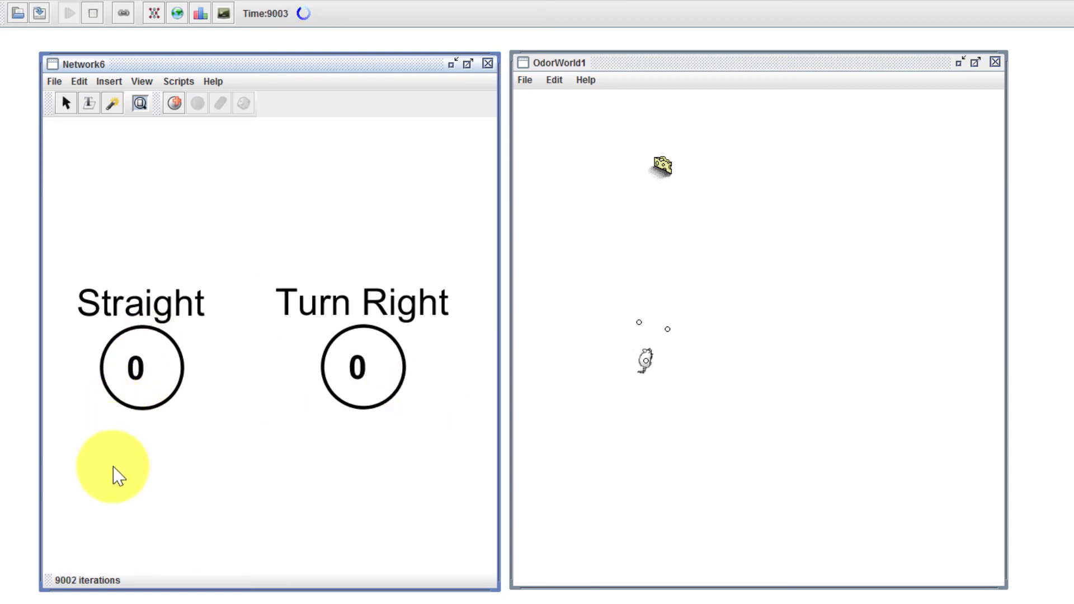
Step: Set Straight to 2 and Turn Right to -.5 while the mouse runs, then stop
left_click_drag(112, 473, 365, 398)
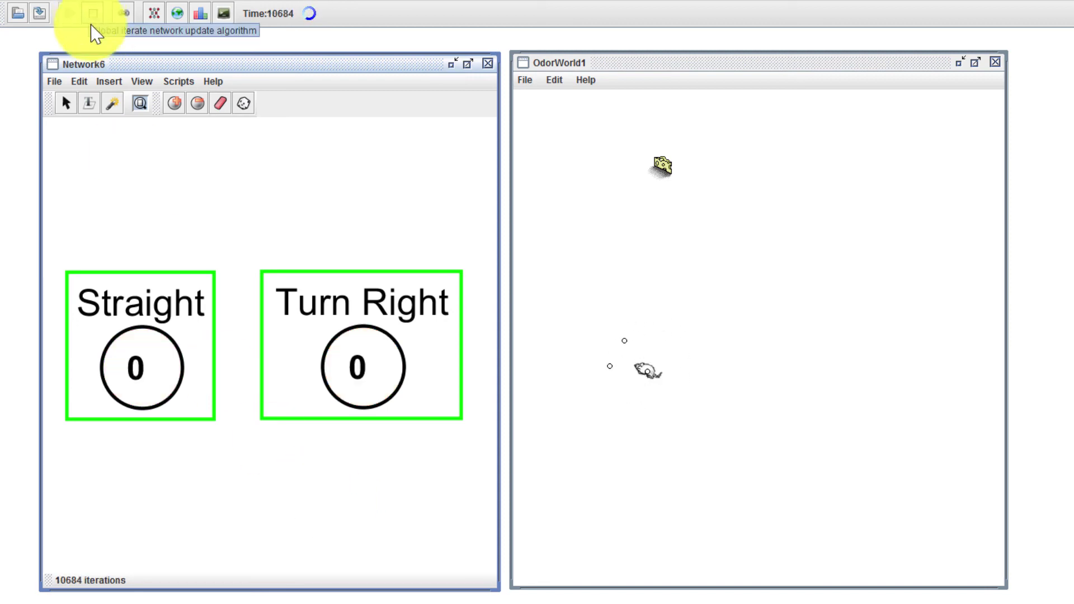
left_click(150, 218)
left_click(145, 347)
key("Up")
key("Up")
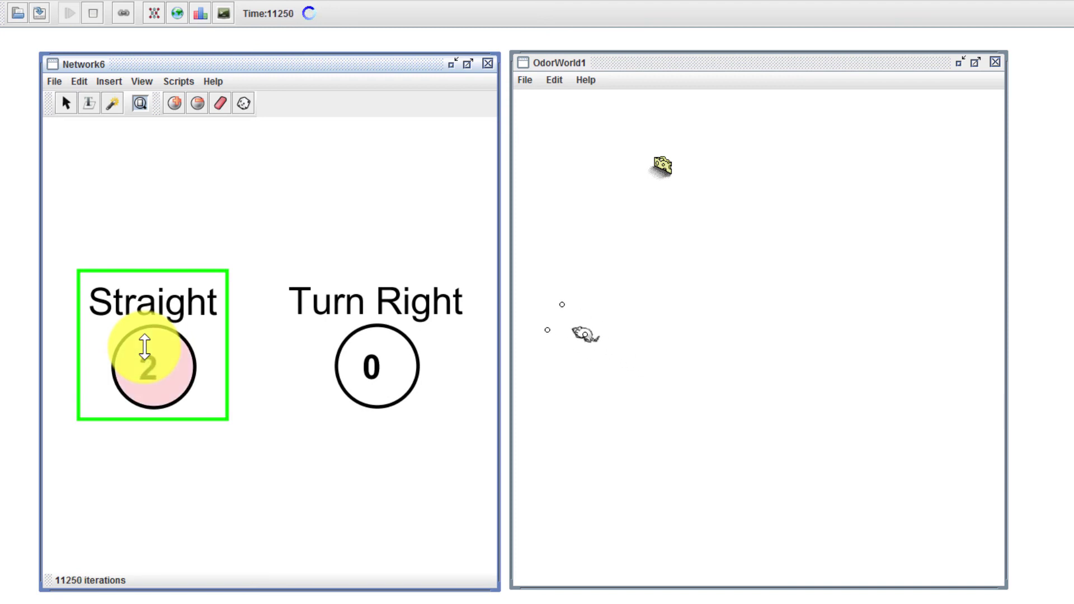
left_click(406, 388)
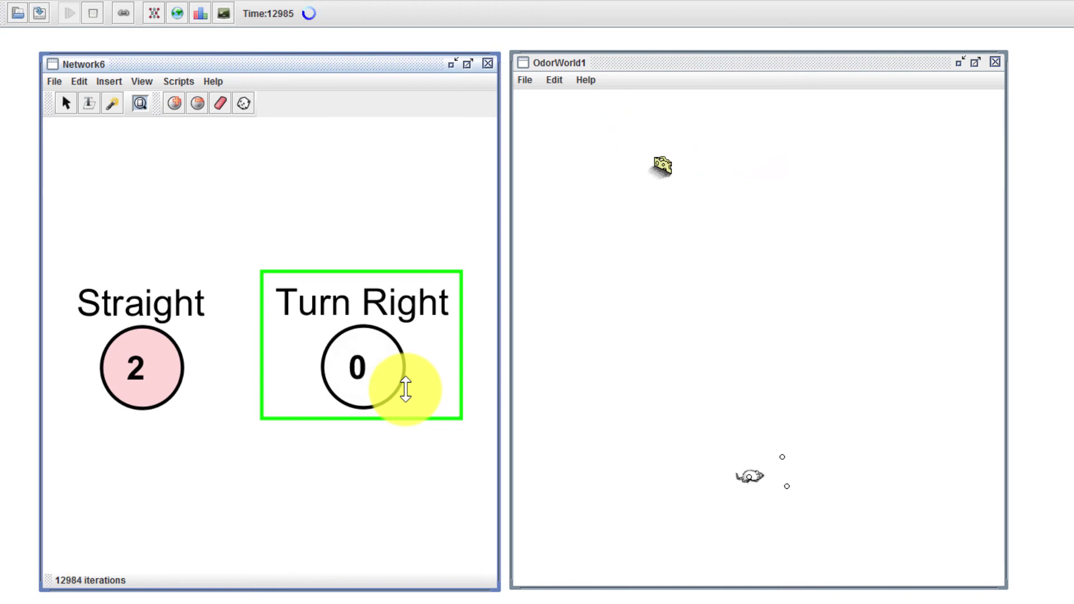
key("Down")
key("Down")
key("Down")
key("Down")
key("Down")
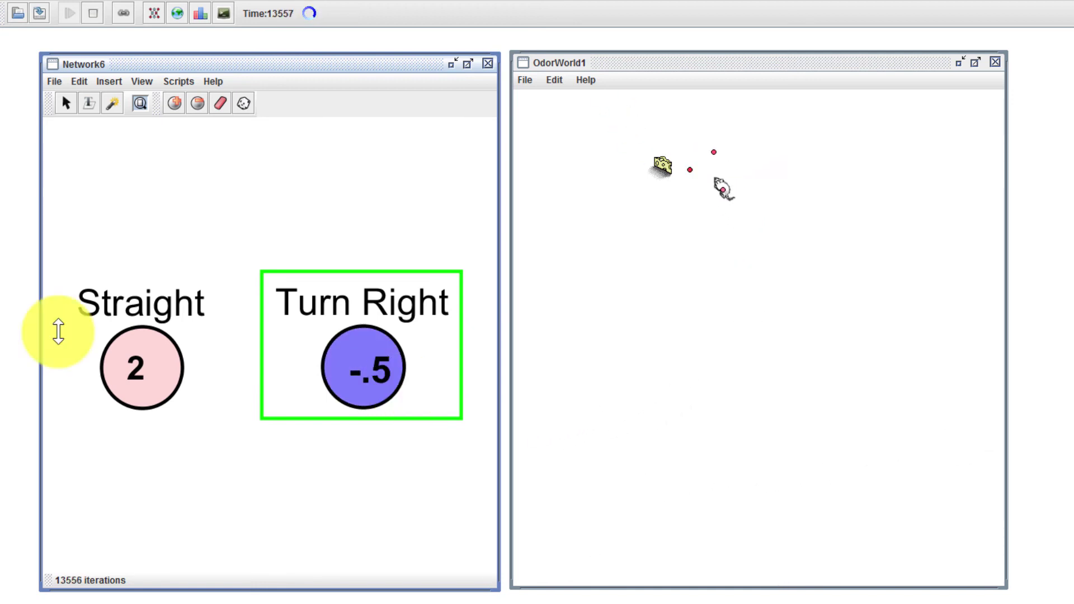
left_click(96, 14)
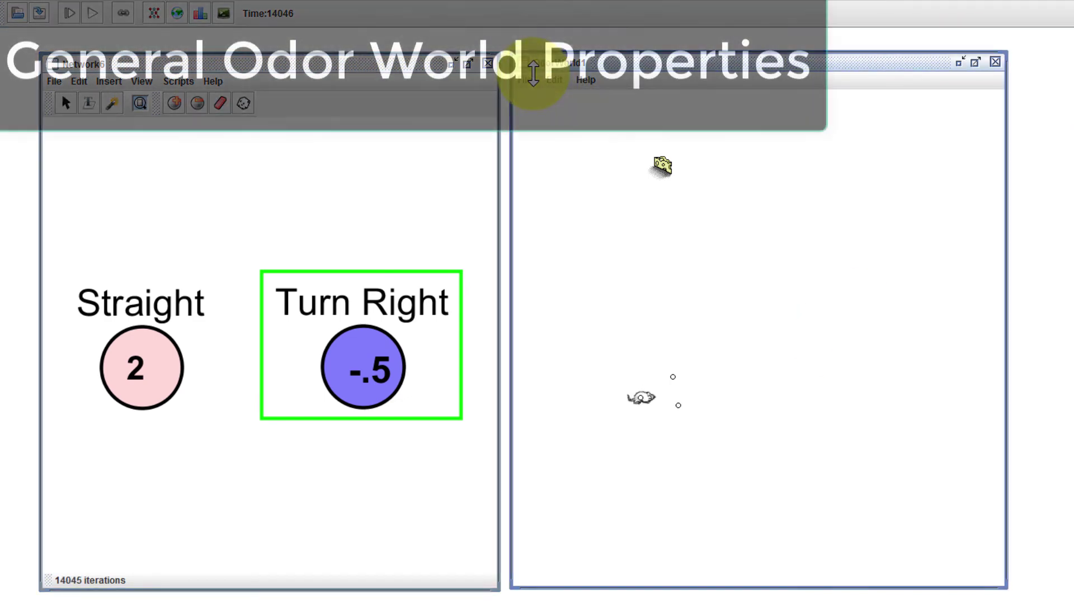
Step: Review OdorWorld's world preferences, then briefly run and stop the simulation
left_click(524, 79)
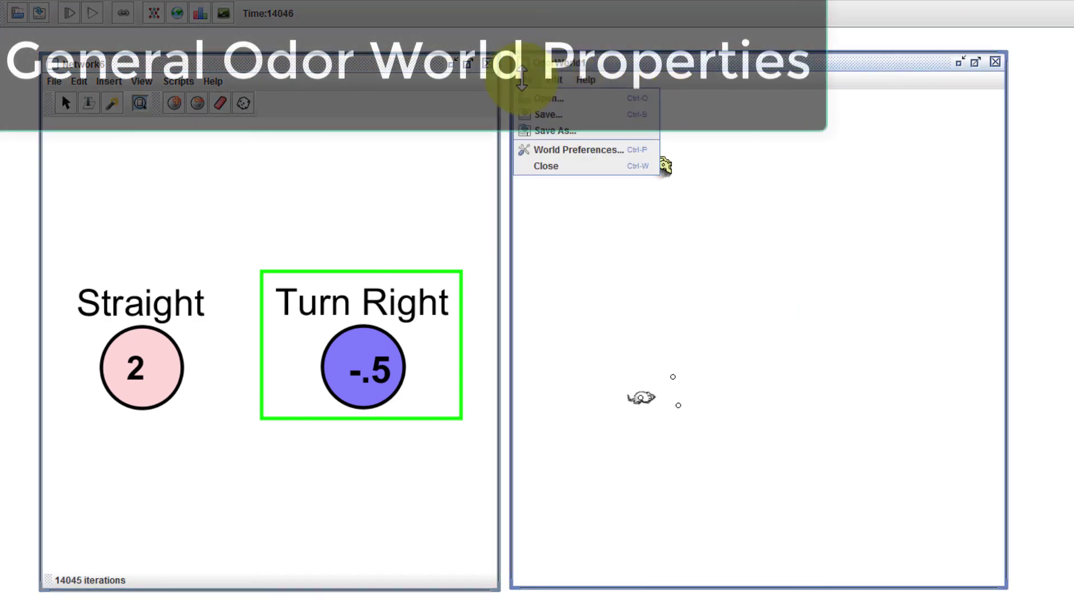
left_click(551, 150)
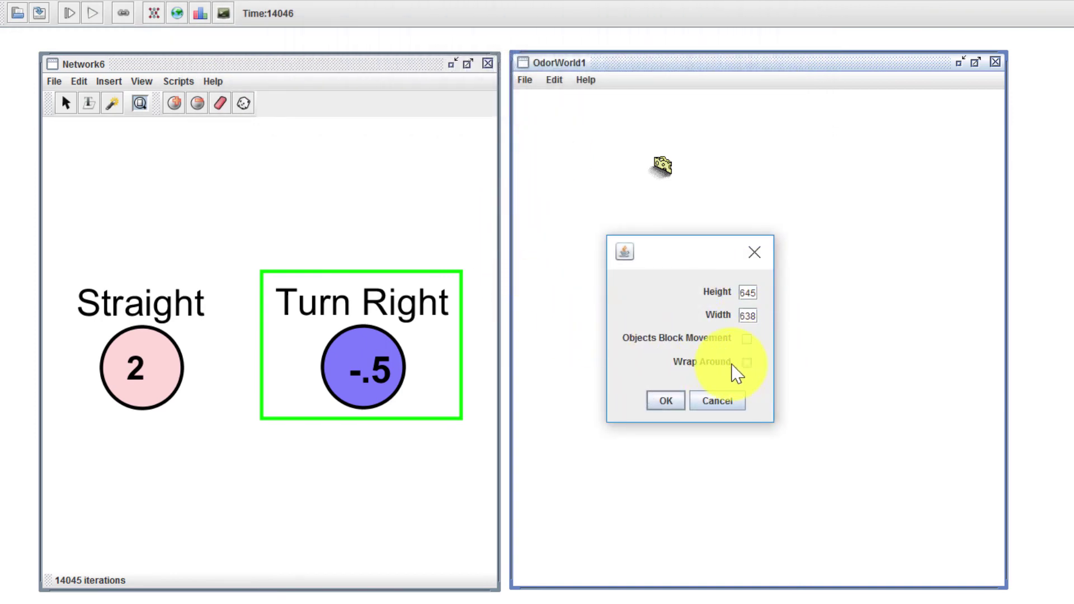
left_click(670, 400)
left_click(93, 12)
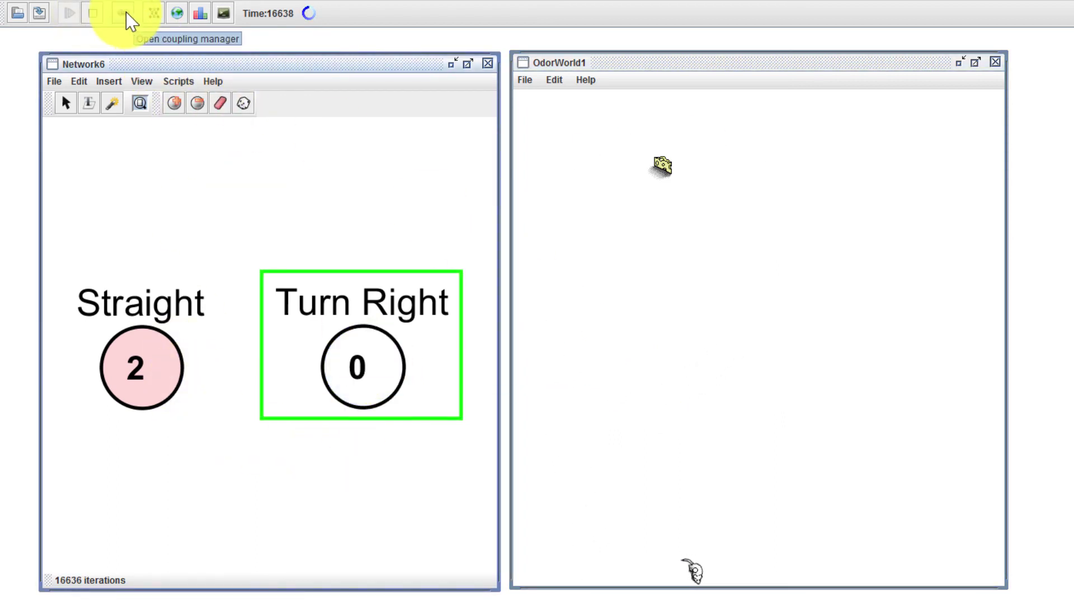
left_click(92, 15)
Step: Move the mouse up from the bottom edge and the cheese lower, ending with the mouse near the cheese
left_click_drag(746, 571, 629, 271)
left_click_drag(662, 163, 654, 401)
left_click(87, 13)
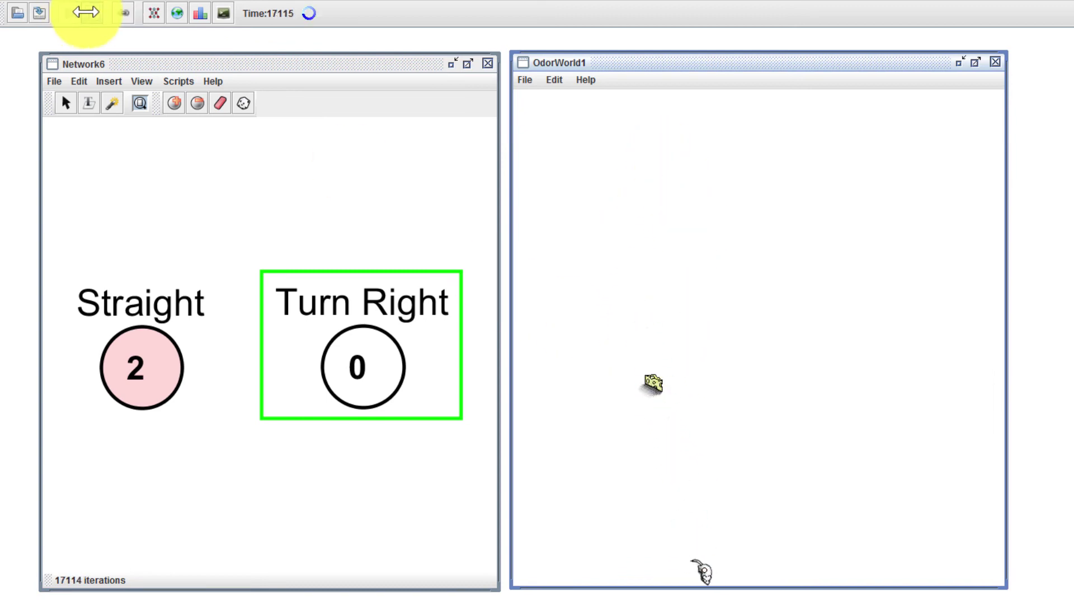
left_click(85, 12)
left_click_drag(712, 554, 615, 290)
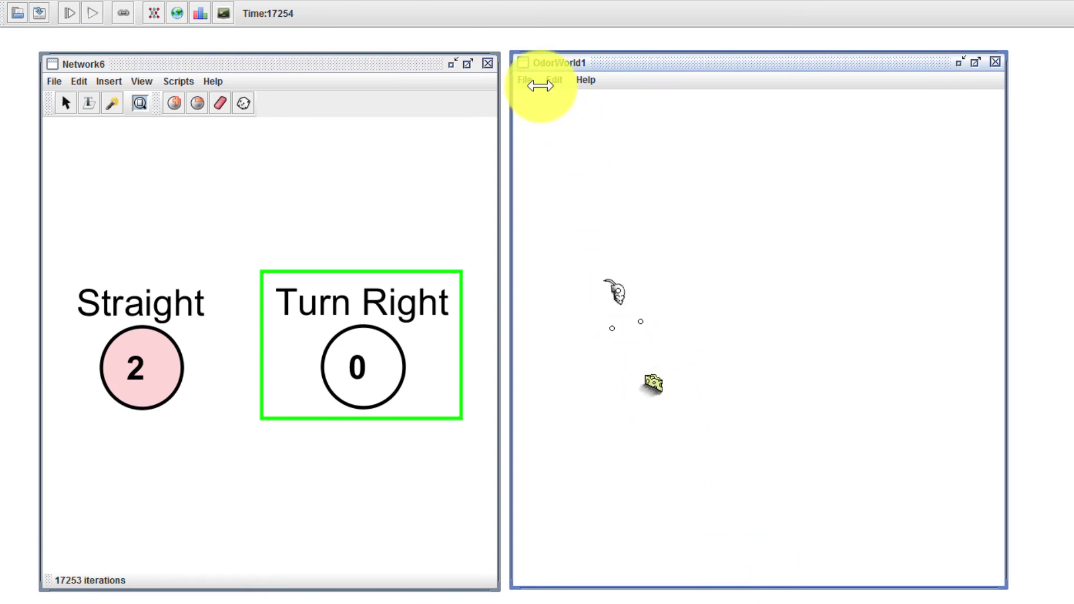
Step: Check the OdorWorld world preferences again without changes
left_click(534, 82)
left_click(549, 149)
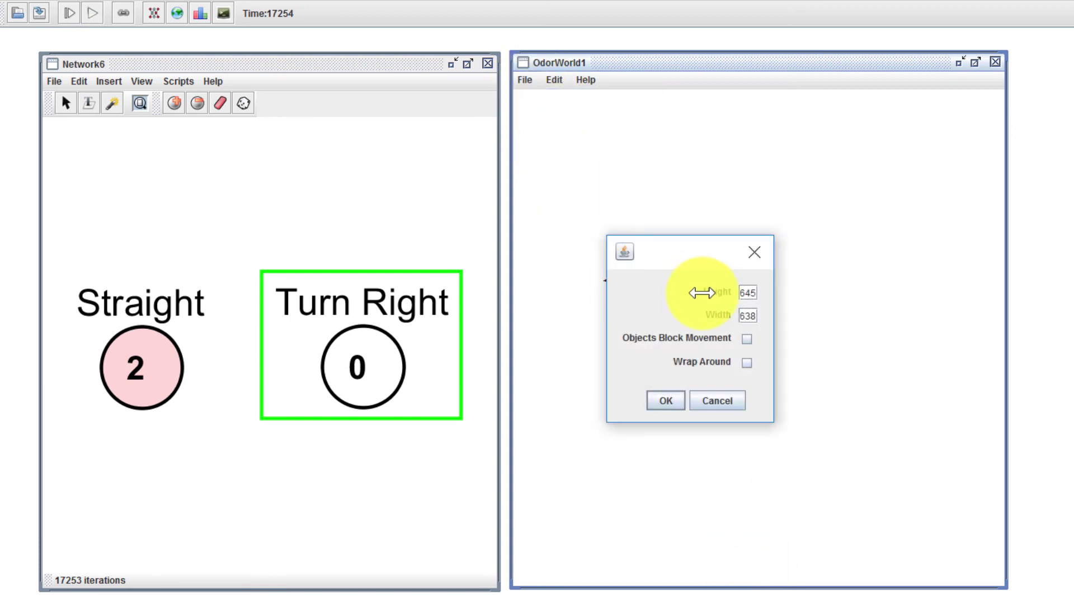
left_click(668, 400)
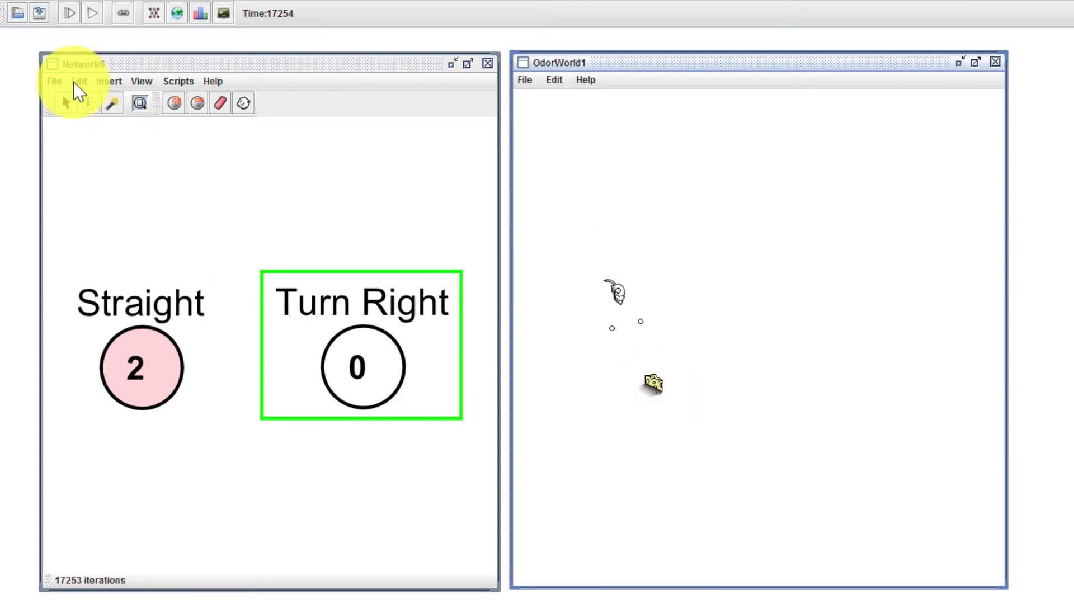
Step: Start the simulation running
left_click(94, 13)
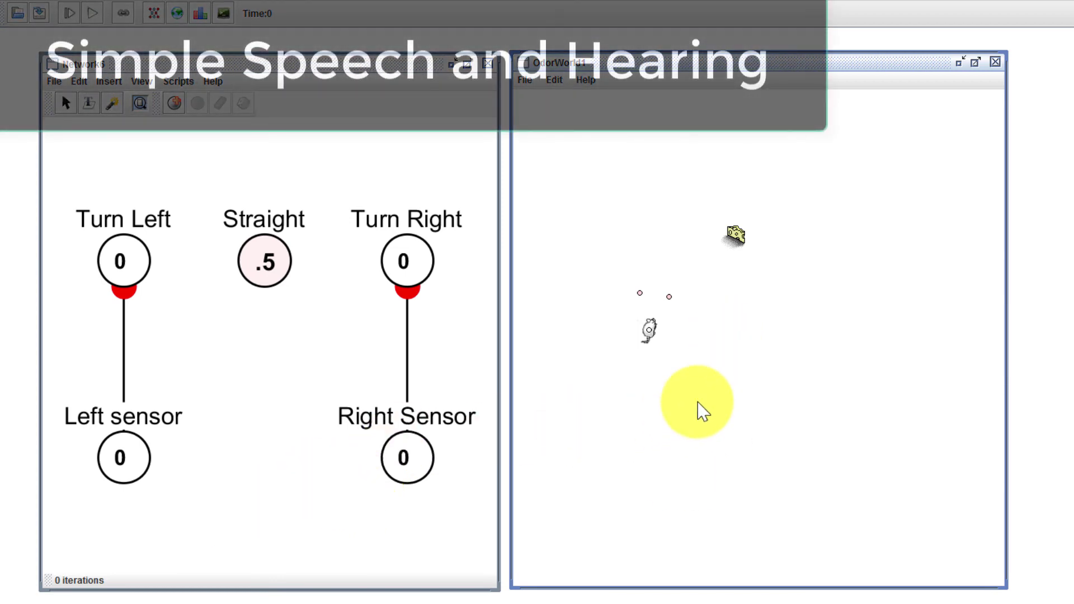
Step: Add a Speech effector to mouse Agent_1 uttering 'Hello youtube' at threshold 0.01
double_click(660, 343)
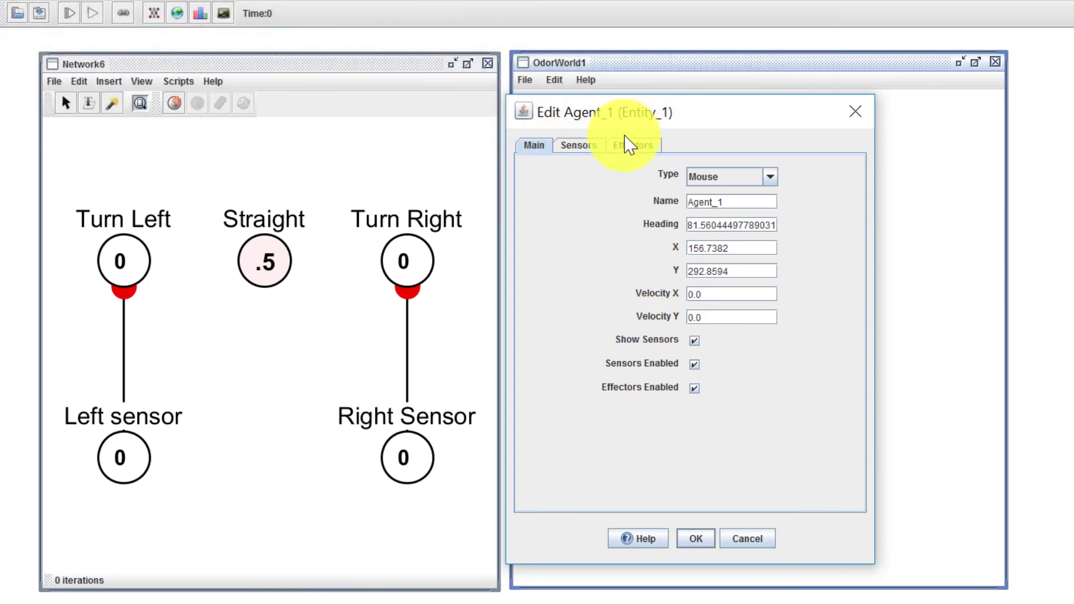
left_click(638, 147)
left_click(632, 491)
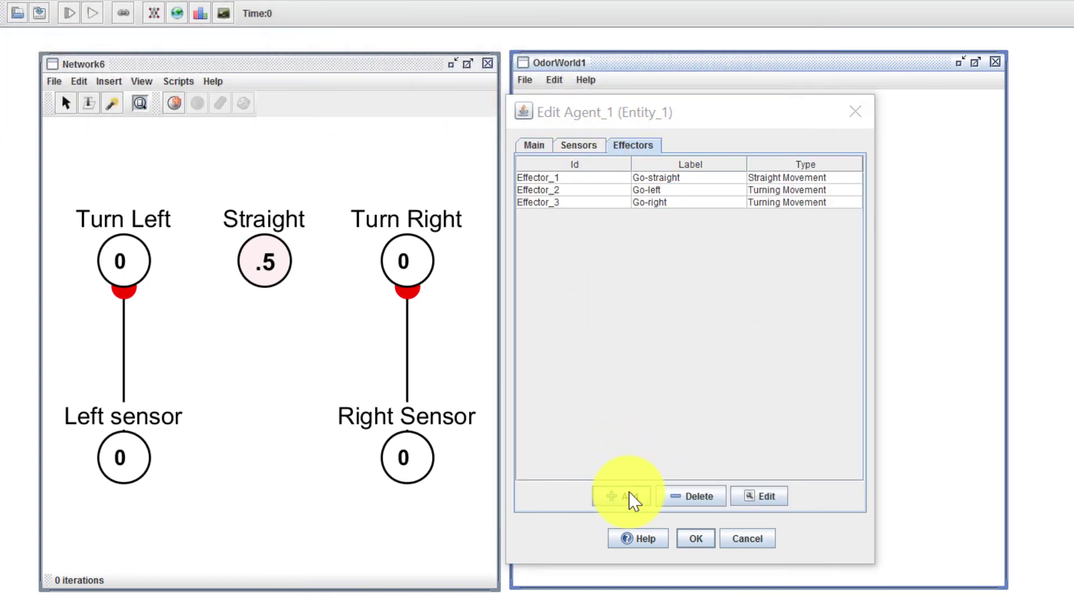
left_click(707, 296)
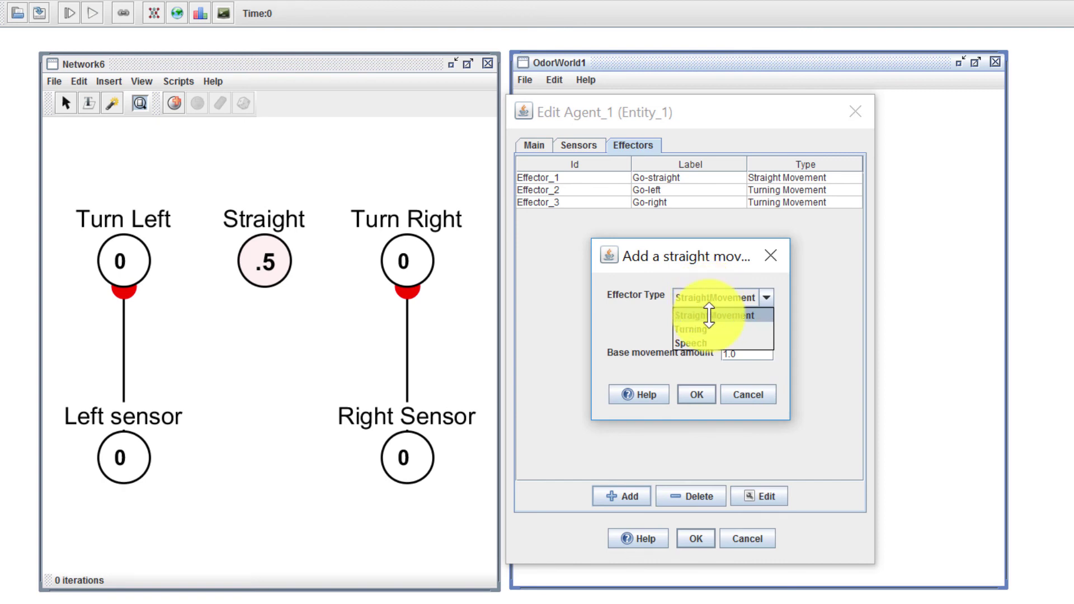
left_click(706, 342)
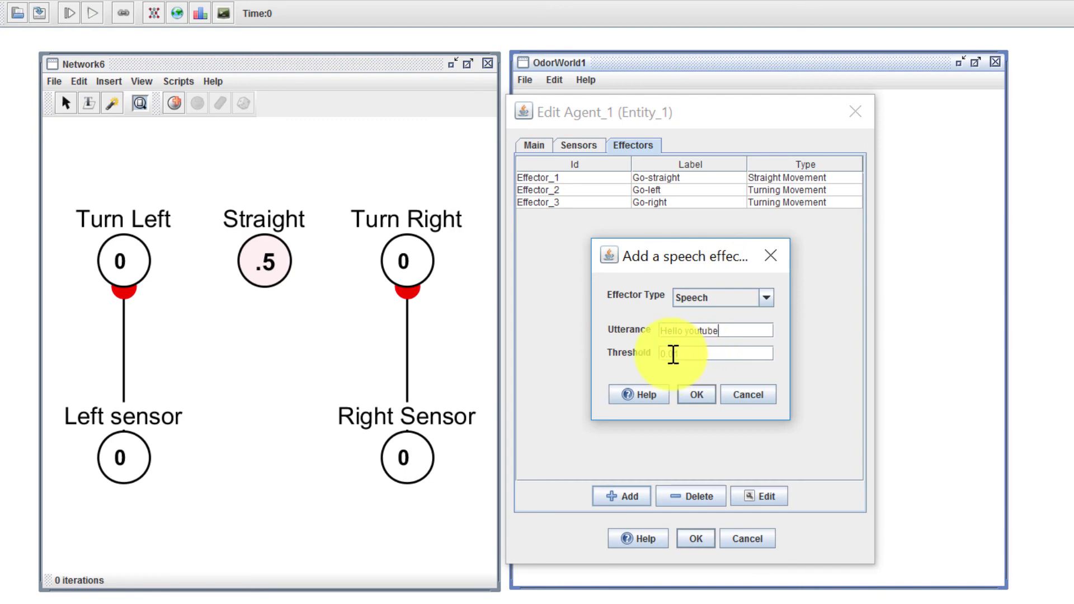
left_click(696, 394)
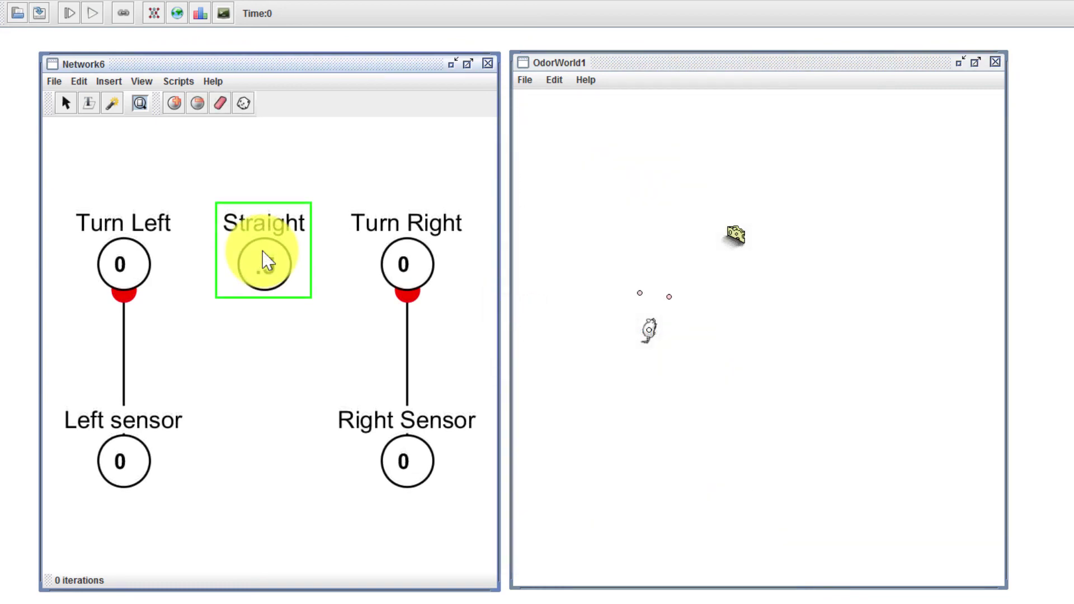
Step: Send the Straight neuron's activation to Agent_1's Say speech effector
right_click(267, 263)
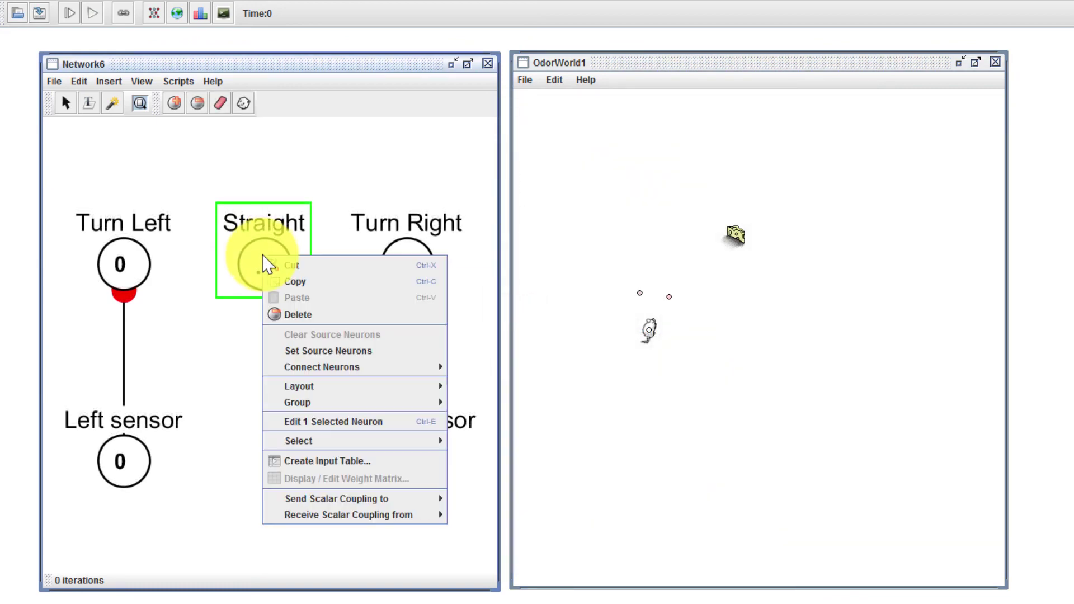
mouse_move(336, 507)
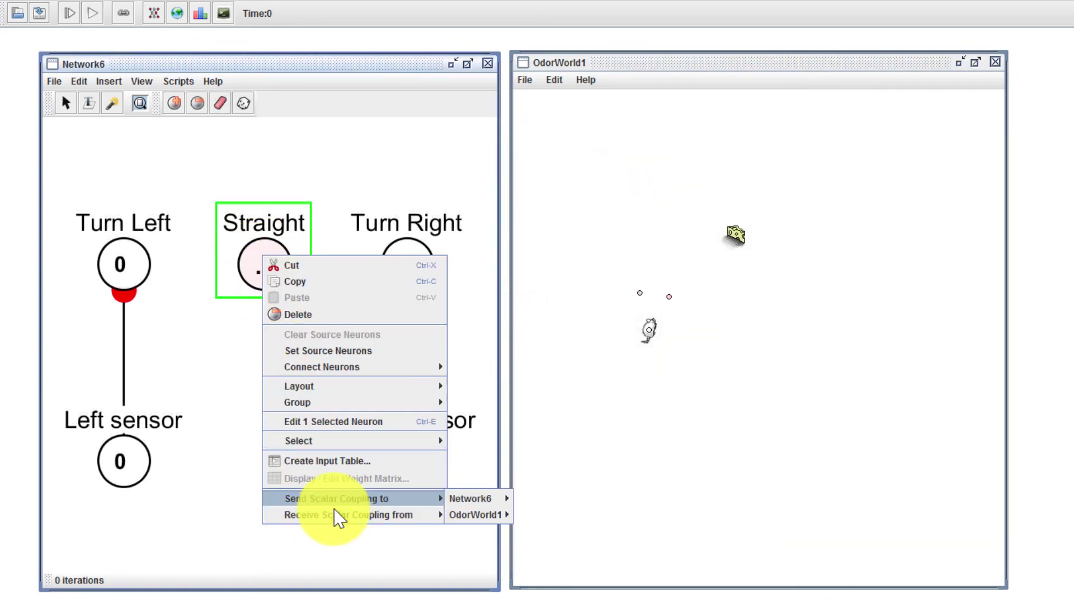
mouse_move(488, 513)
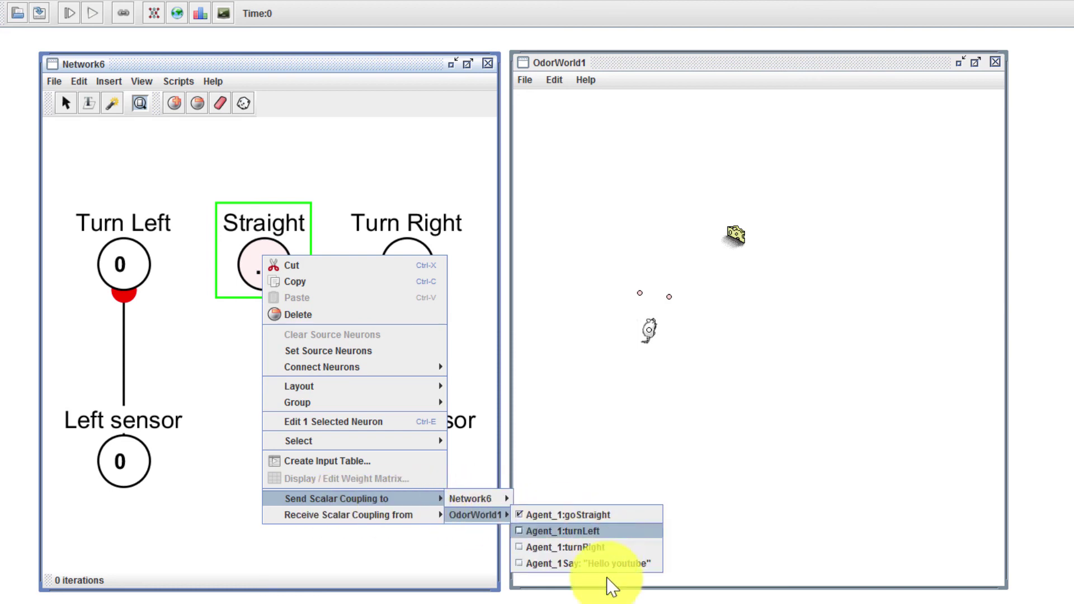
left_click(615, 564)
Step: Reset the Straight neuron's activation to 0 and deselect it
left_click(283, 477)
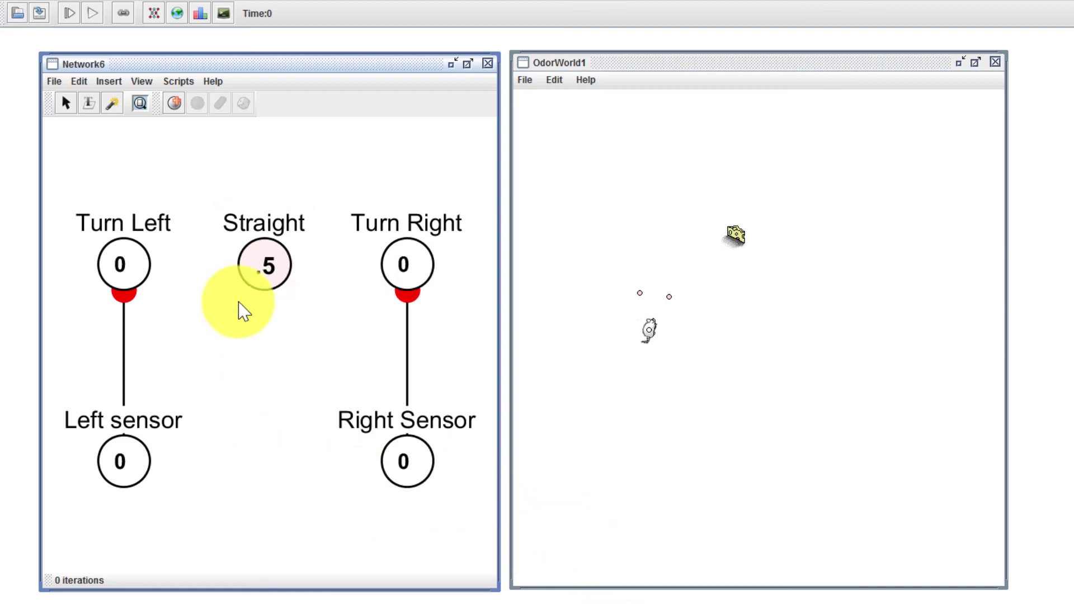
left_click(275, 292)
key("c")
left_click(246, 475)
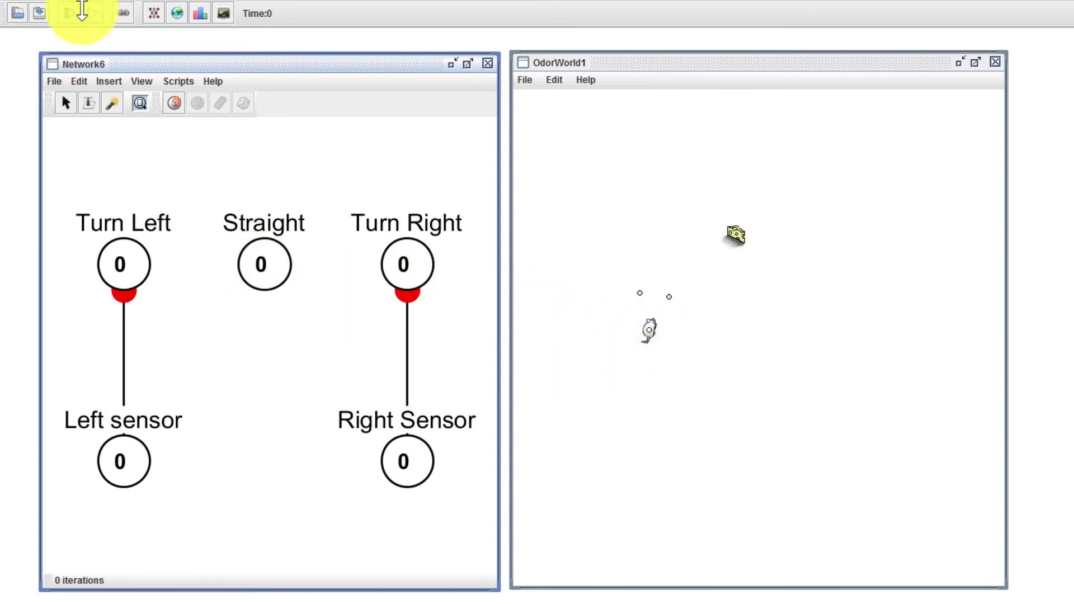
Step: Run the simulation briefly with the Straight neuron selected, then stop it
left_click(90, 13)
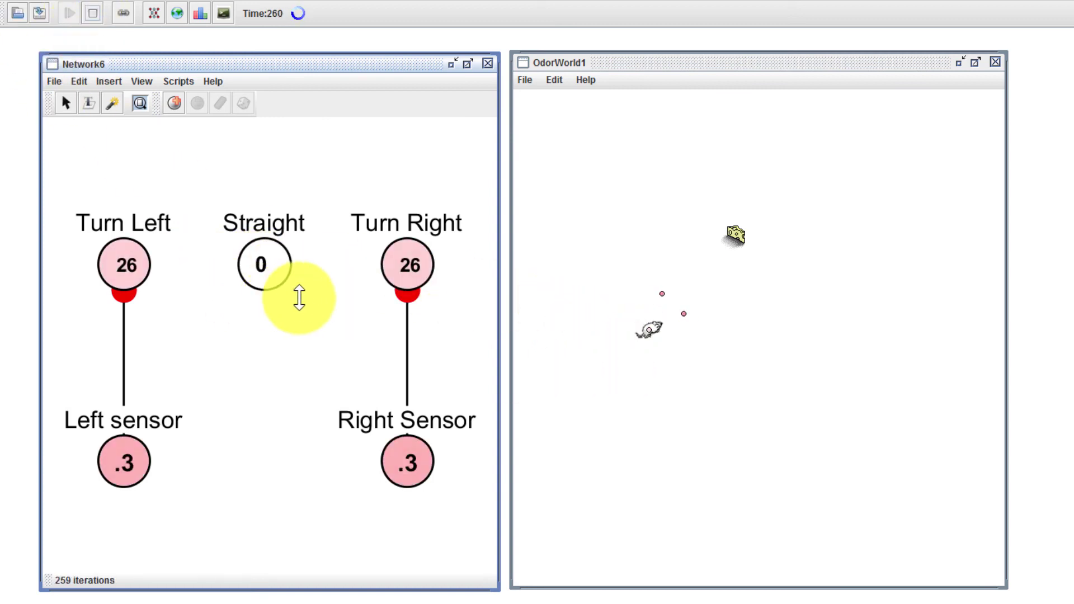
left_click(270, 270)
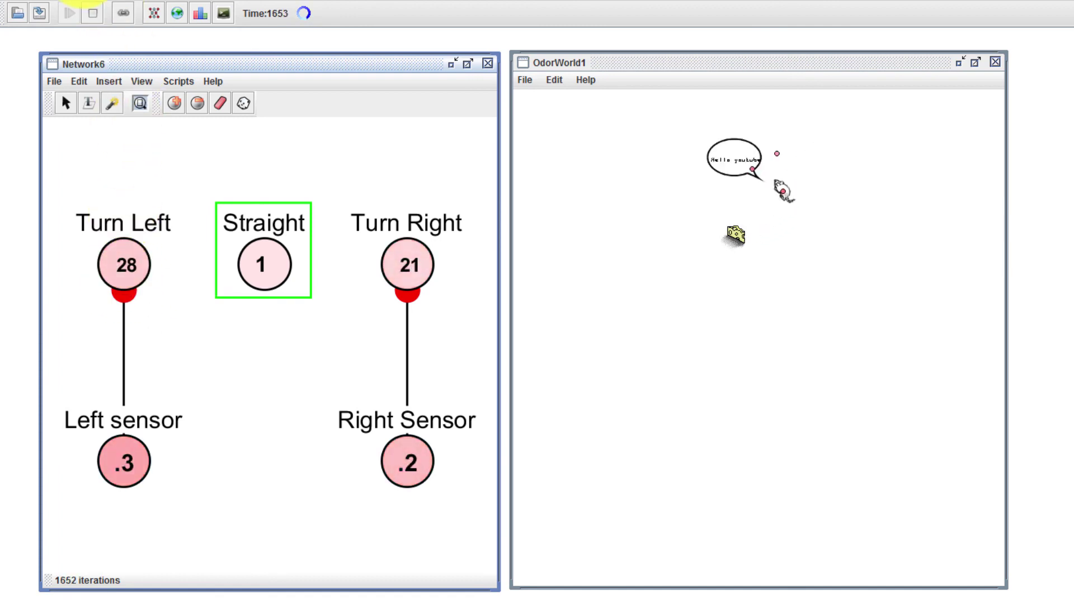
left_click(93, 13)
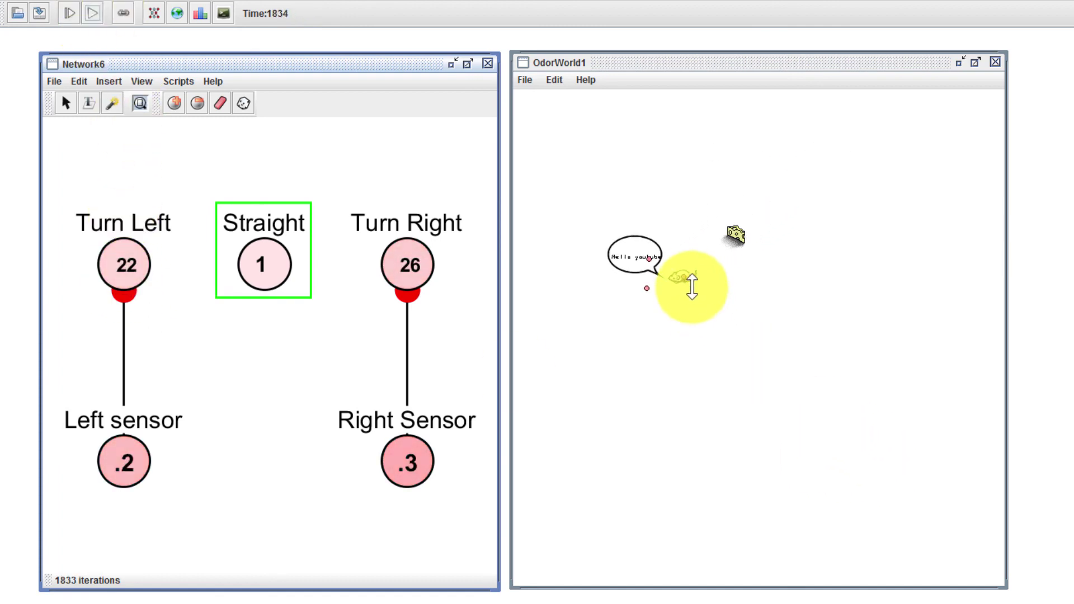
Step: Change Effector_4's utterance to 'Hello !', stop the run, and move the cheese up and right
double_click(684, 273)
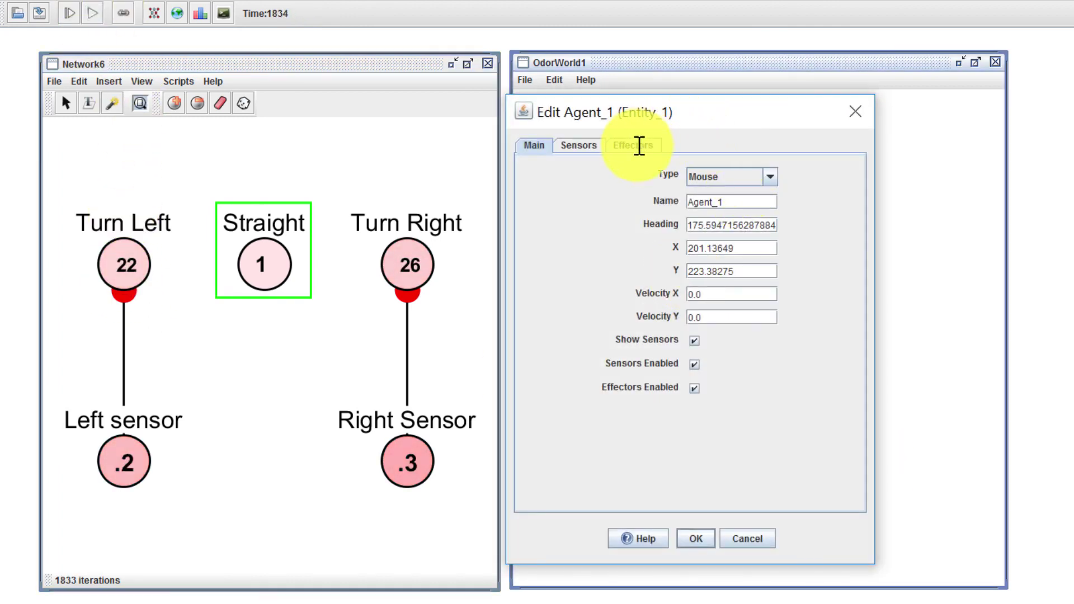
left_click(636, 145)
left_click(793, 214)
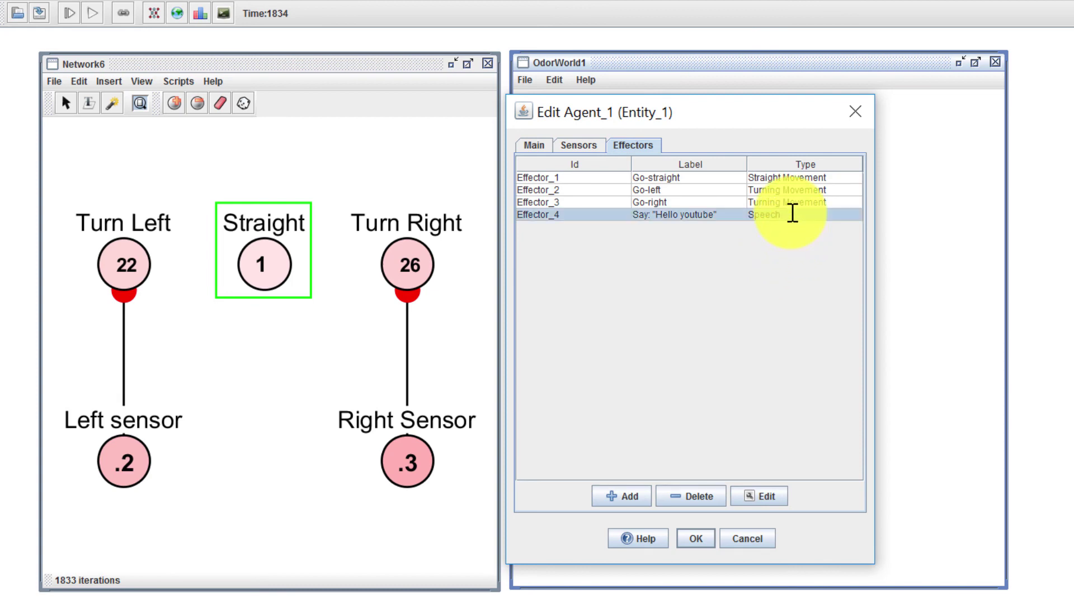
left_click(761, 494)
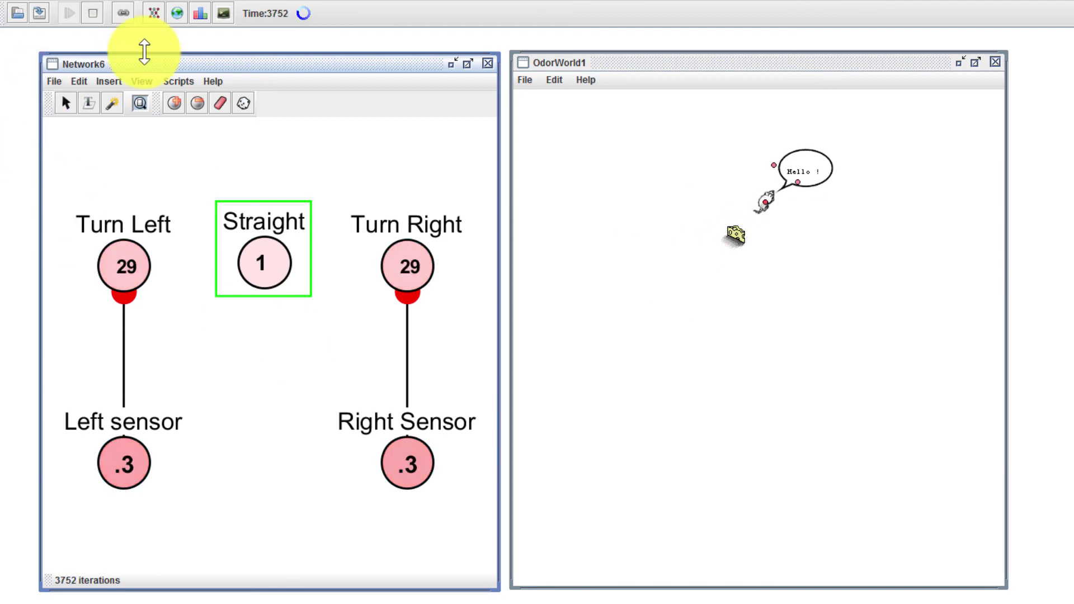
left_click(93, 13)
left_click_drag(736, 246, 803, 229)
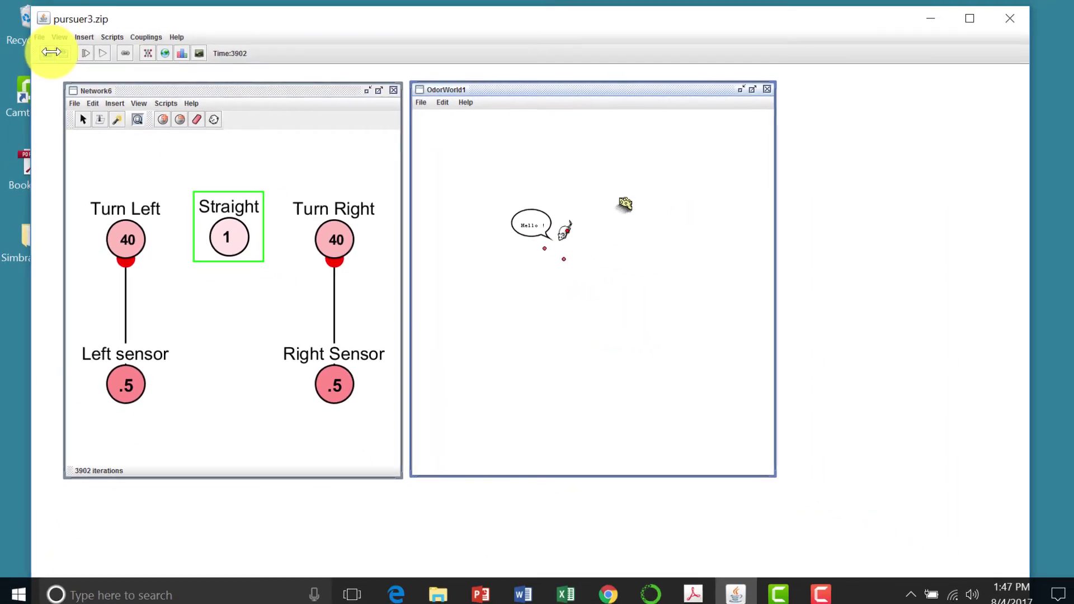
Step: Open the Bischof workspace from the workspaces folder
left_click(51, 52)
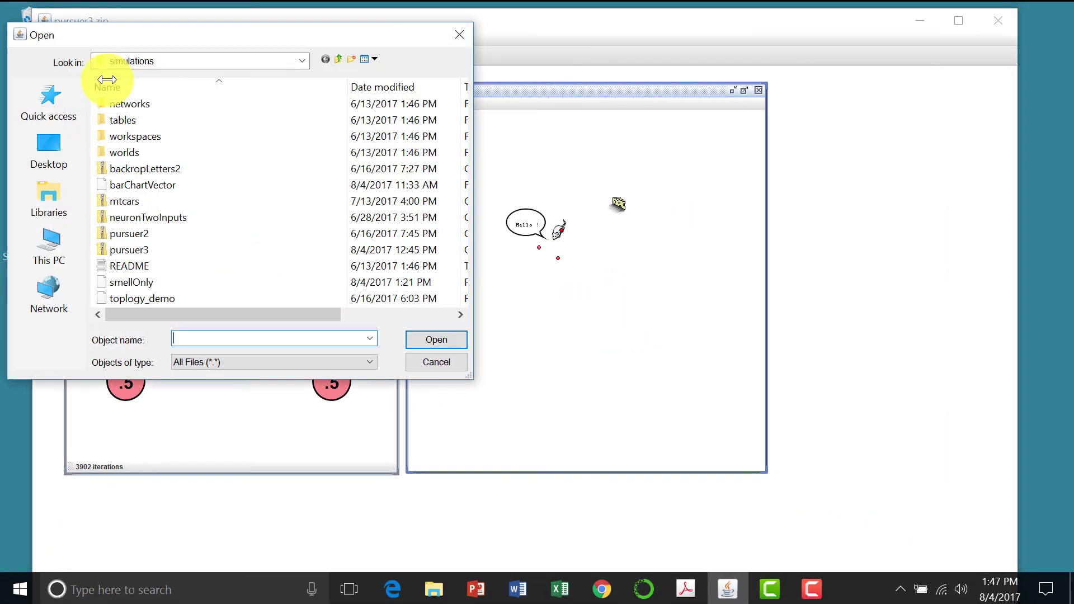
double_click(224, 138)
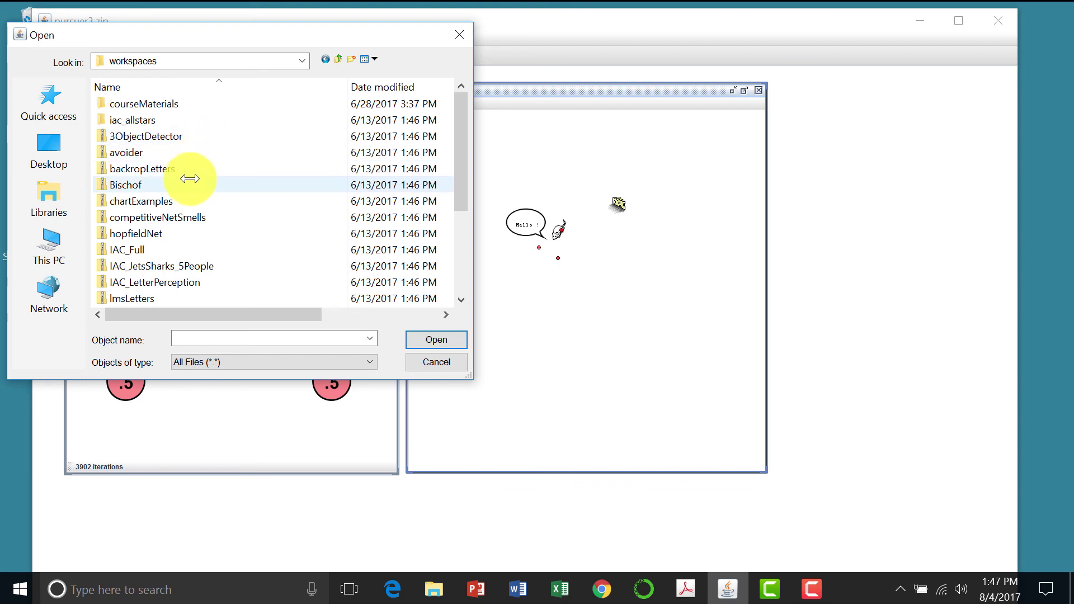
double_click(190, 184)
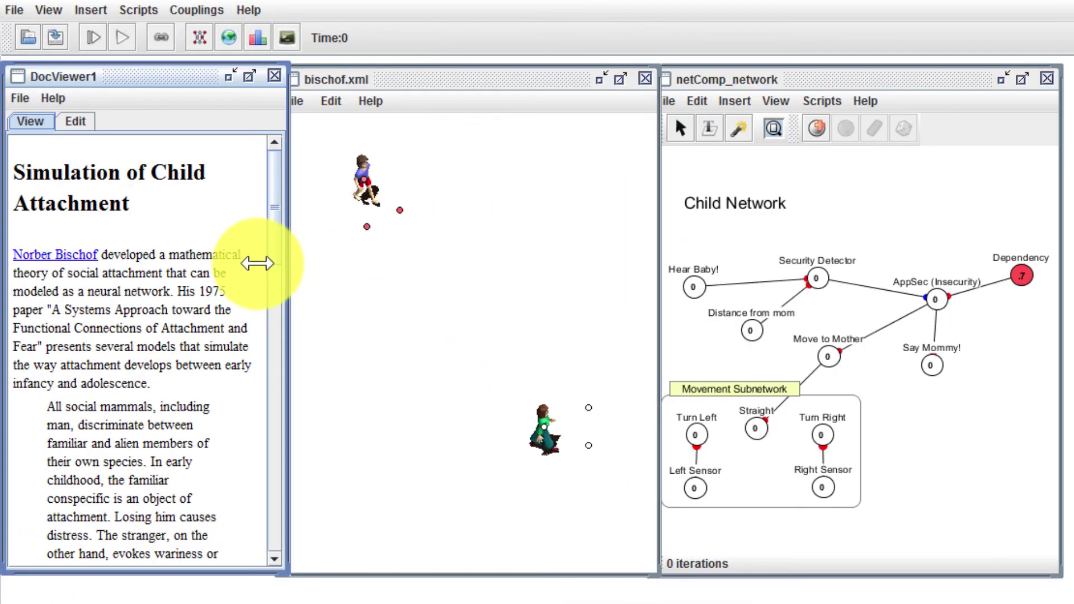
Step: Run the attachment simulation and drag the child agent away from its mother
left_click(122, 38)
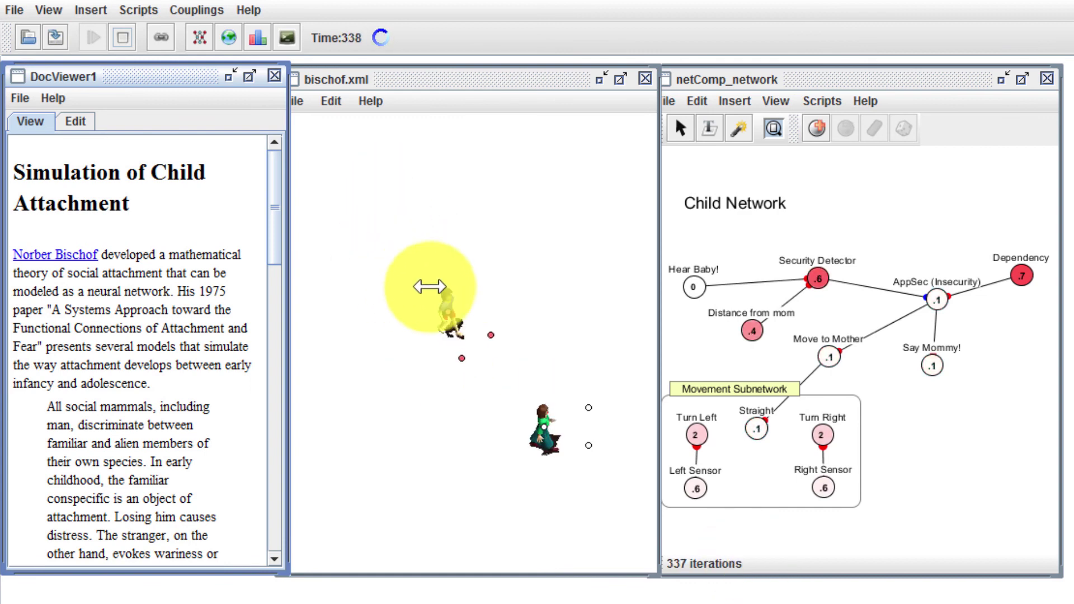
left_click_drag(448, 321, 384, 227)
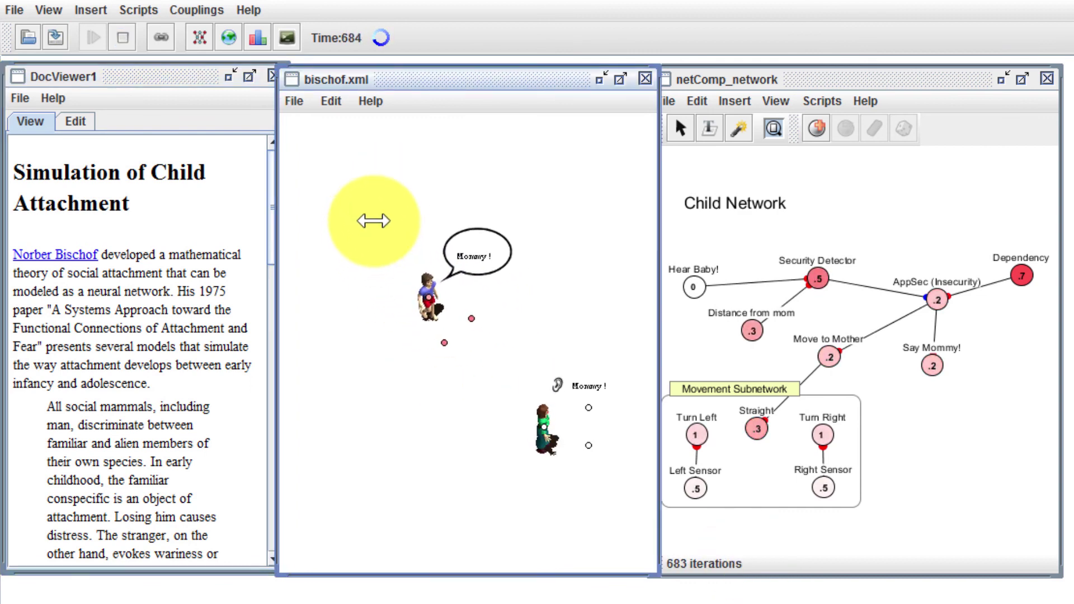
left_click_drag(456, 312, 364, 196)
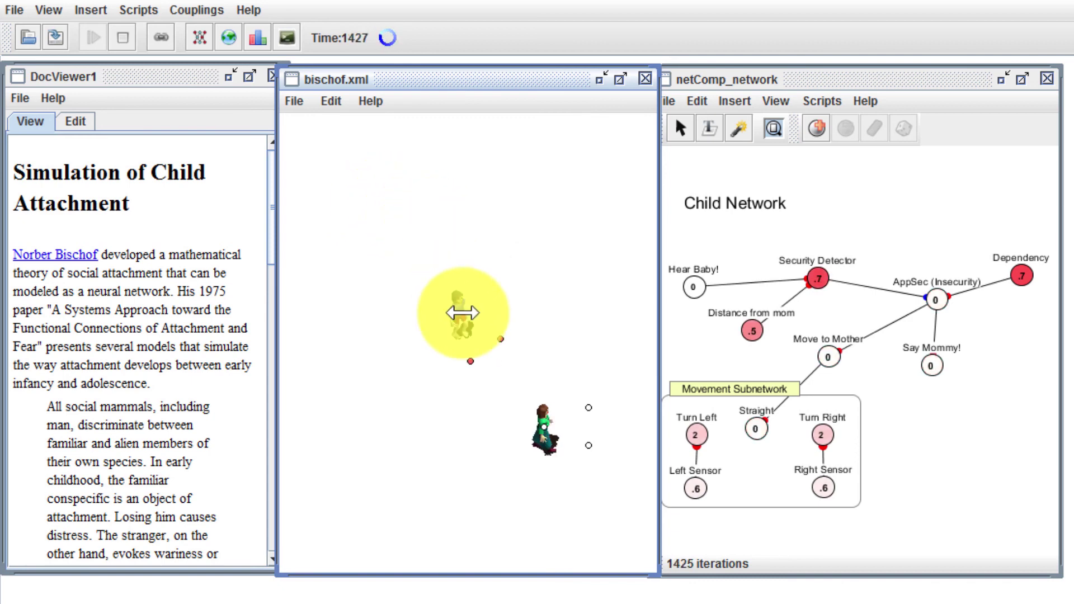
left_click_drag(463, 321, 562, 473)
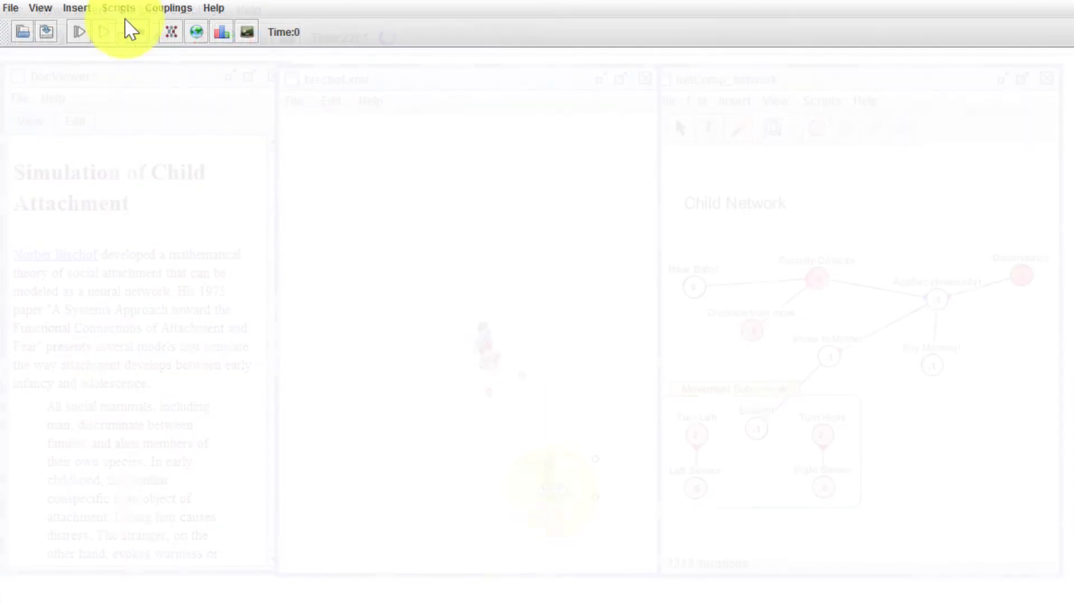
Step: Run the actor_critic script, shift the plot and Odor World windows right, and move the rat from the bottom-right cell
left_click(121, 11)
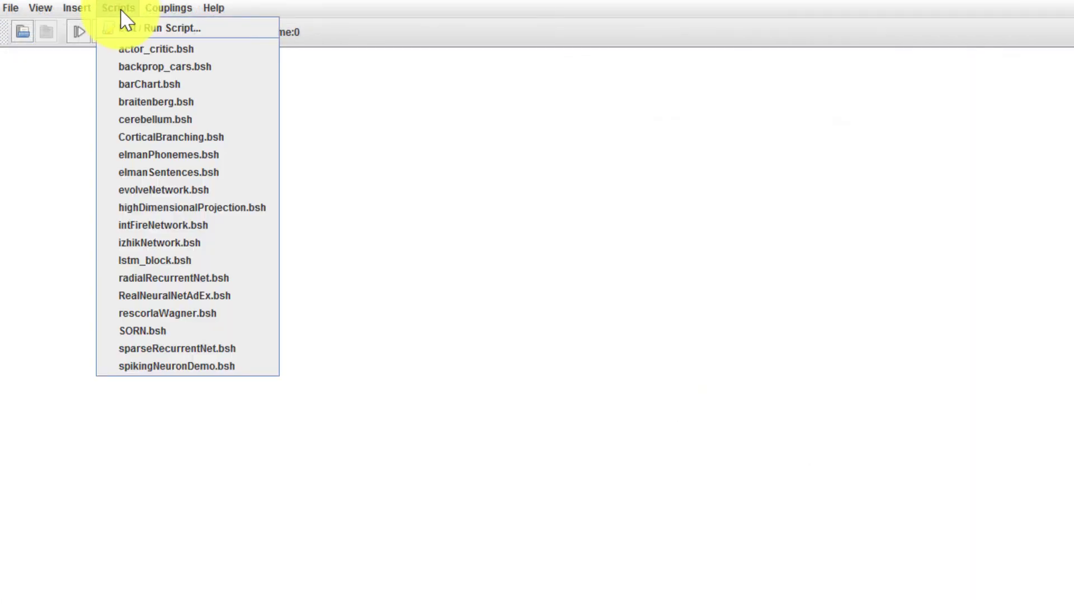
left_click(134, 56)
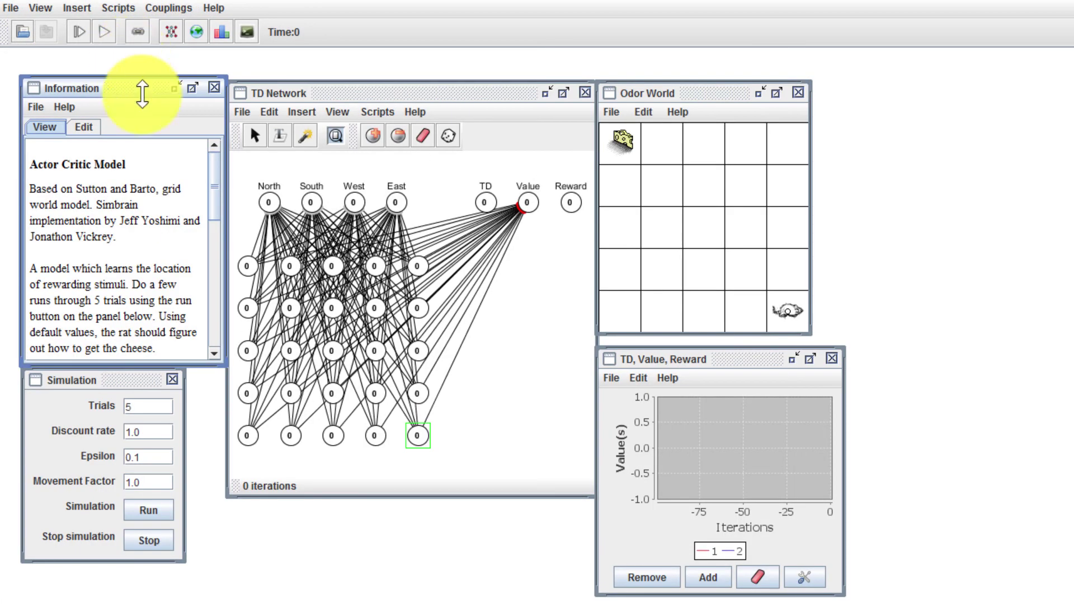
left_click_drag(679, 368, 708, 376)
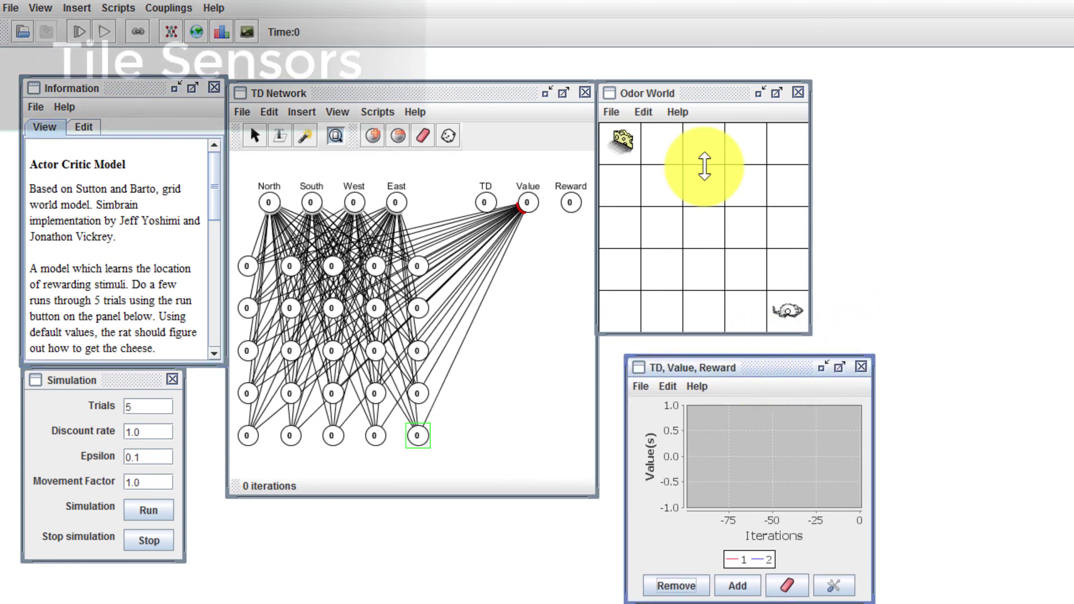
left_click_drag(714, 91, 742, 90)
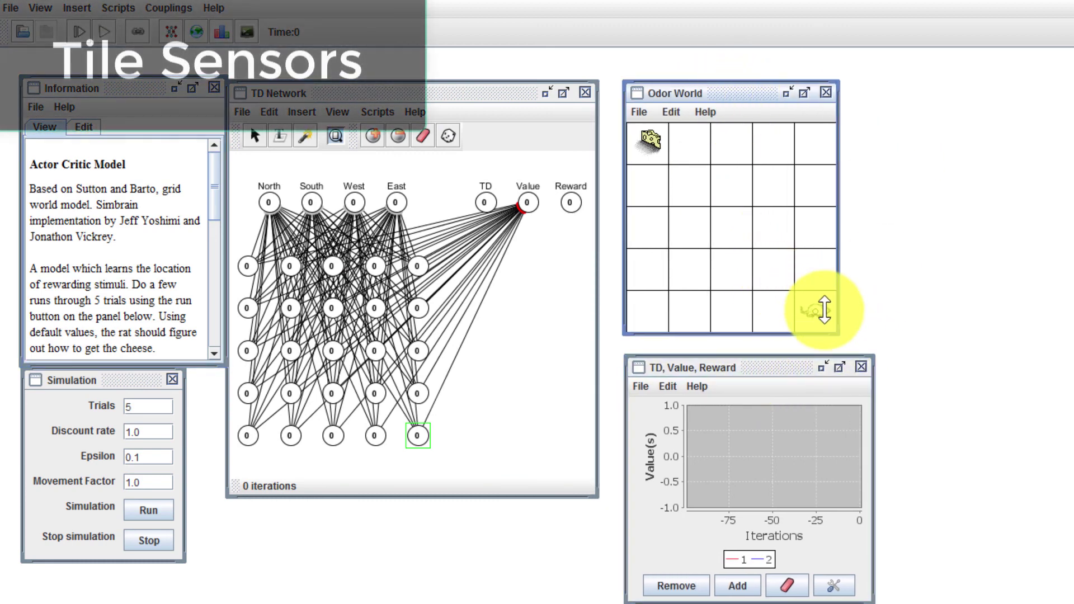
left_click_drag(822, 308, 768, 269)
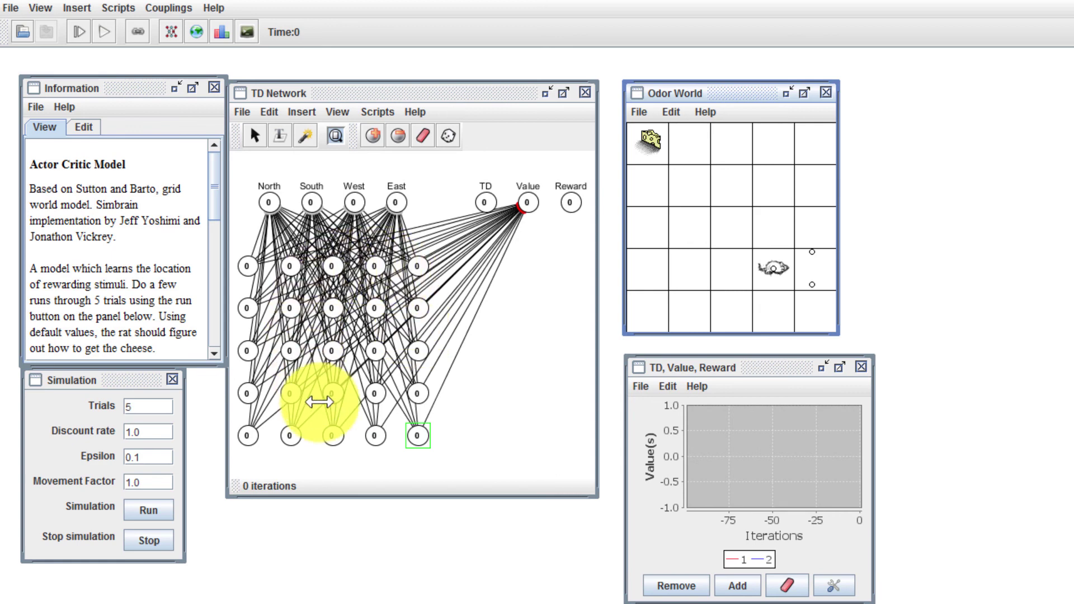
Step: Run the training briefly, stop it, and move the rat into the middle of the grid
left_click(104, 34)
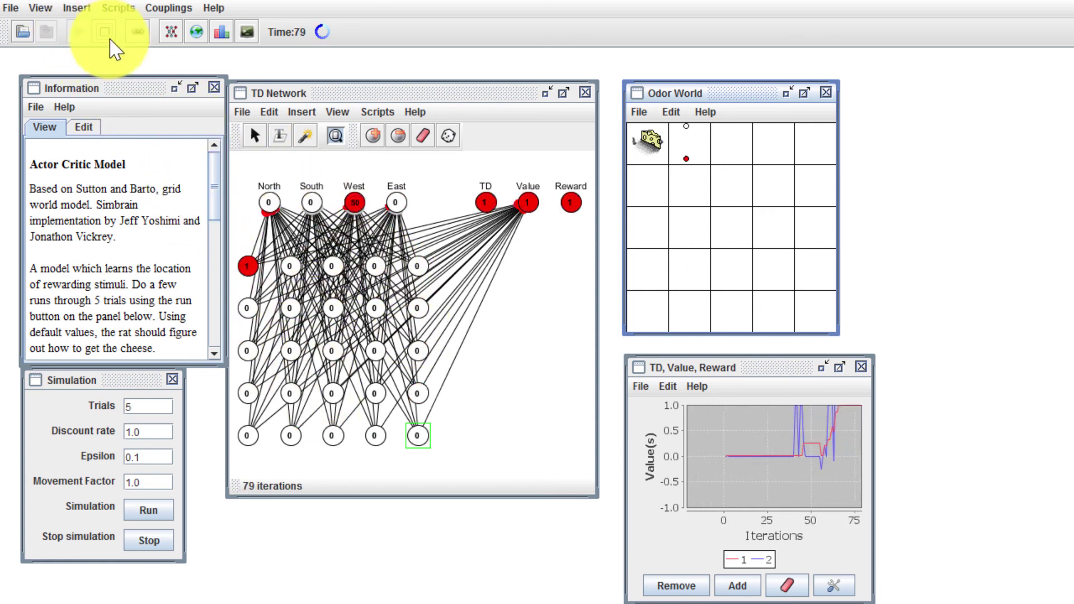
left_click(100, 31)
left_click_drag(694, 140, 761, 267)
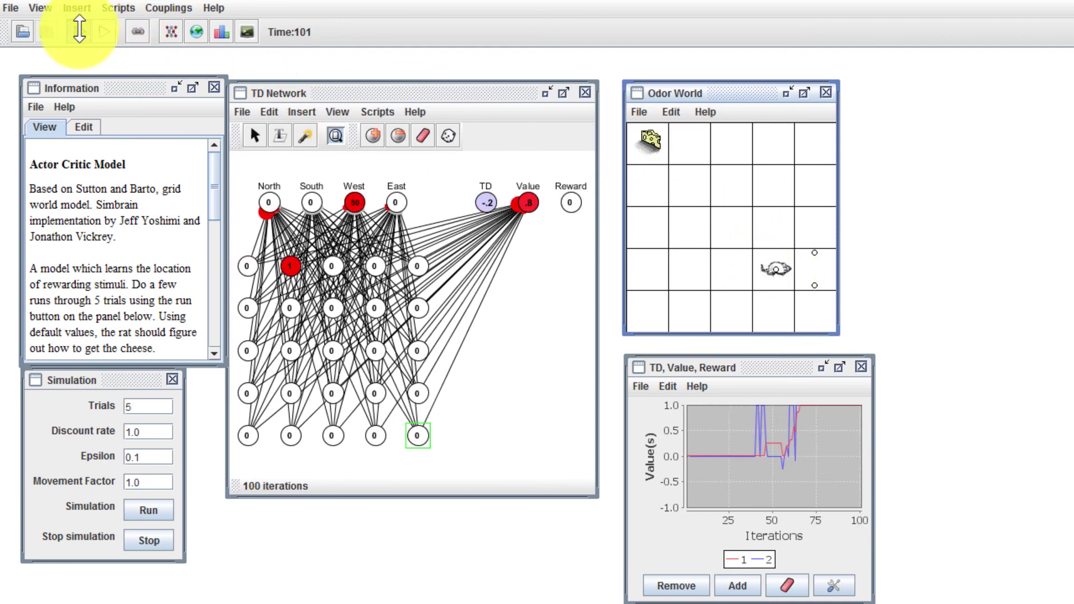
Step: Advance the simulation one step at a time to 113 iterations
left_click(79, 30)
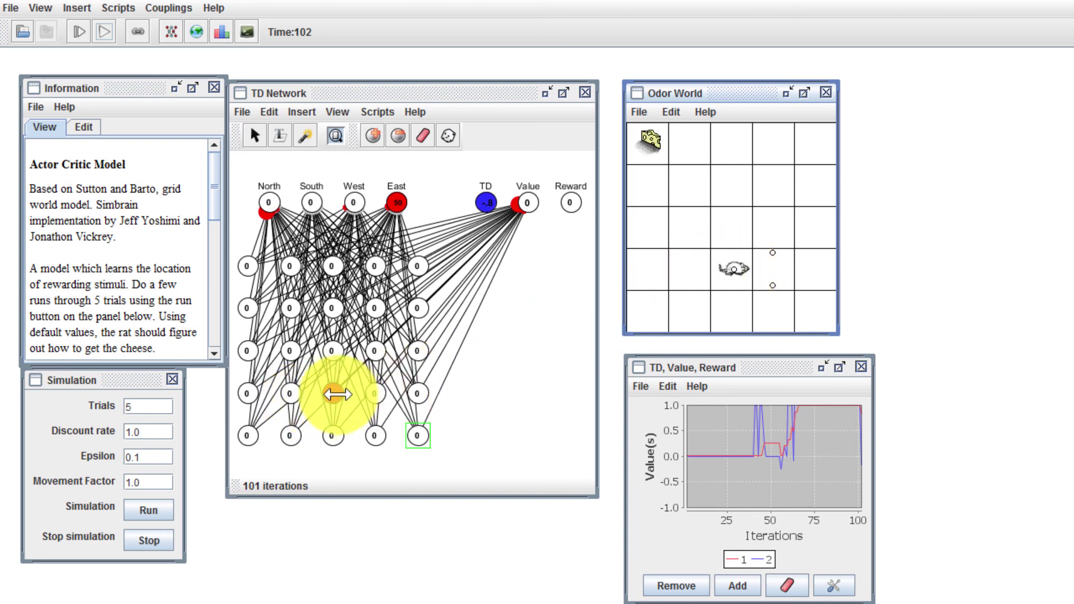
left_click(78, 28)
left_click(78, 28)
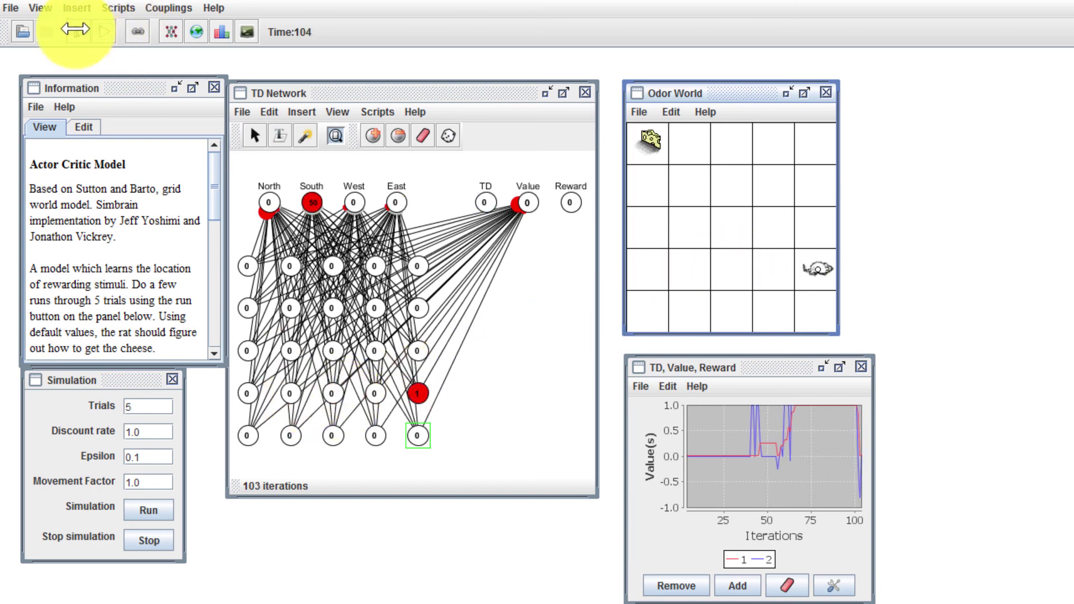
left_click(78, 28)
left_click(78, 28)
left_click(77, 28)
left_click(78, 28)
left_click(77, 28)
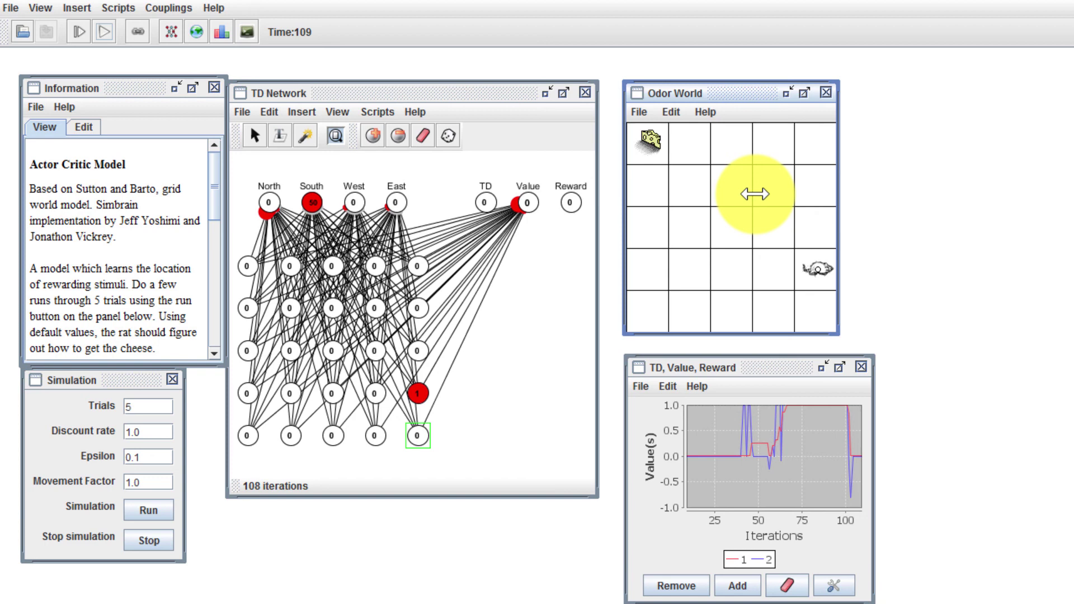
left_click(77, 28)
left_click(78, 28)
left_click(78, 28)
left_click(77, 28)
left_click(77, 28)
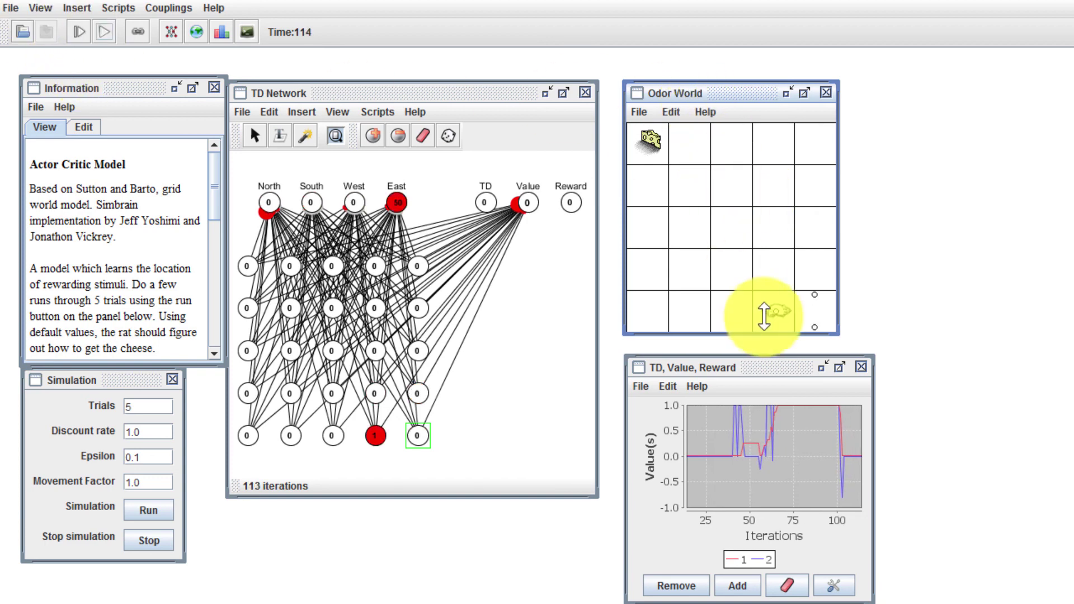
Step: Open the rat's properties and review its effectors and sensor list
double_click(769, 313)
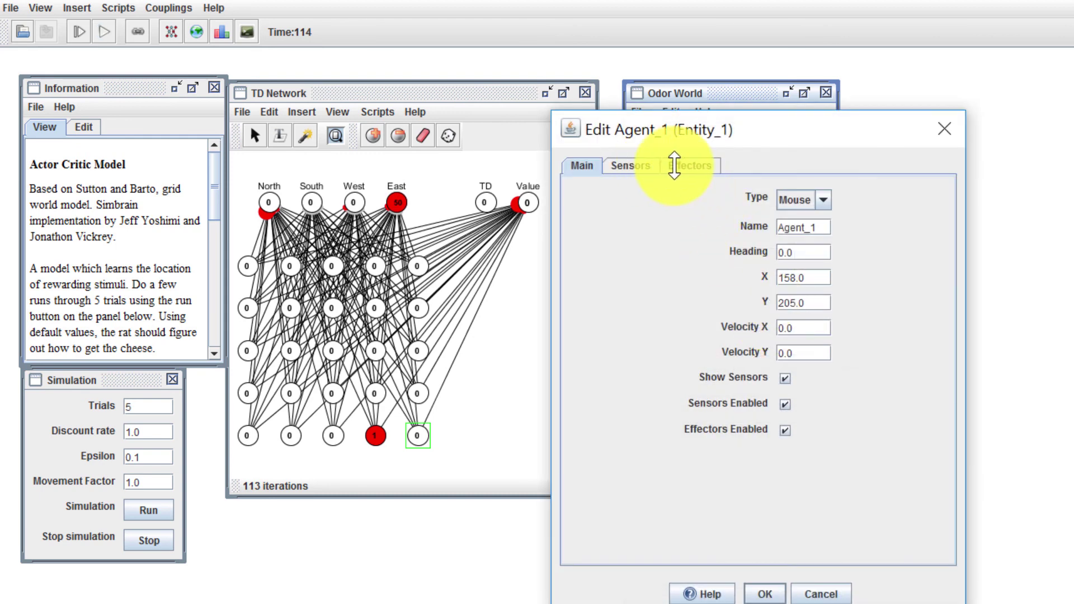
left_click(701, 166)
left_click(632, 164)
scroll(703, 298, "down", 1)
scroll(703, 298, "up", 1)
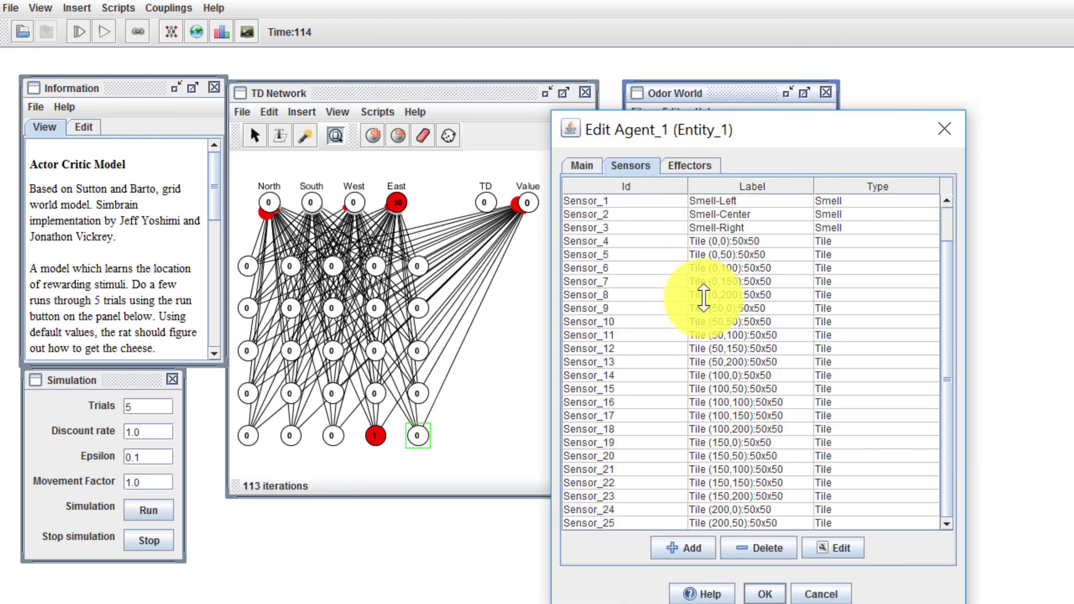
Step: Browse the sensor types for a new sensor, keeping SmellSensor, then cancel adding it
left_click(679, 548)
left_click(739, 327)
left_click(800, 335)
left_click(800, 335)
left_click(711, 336)
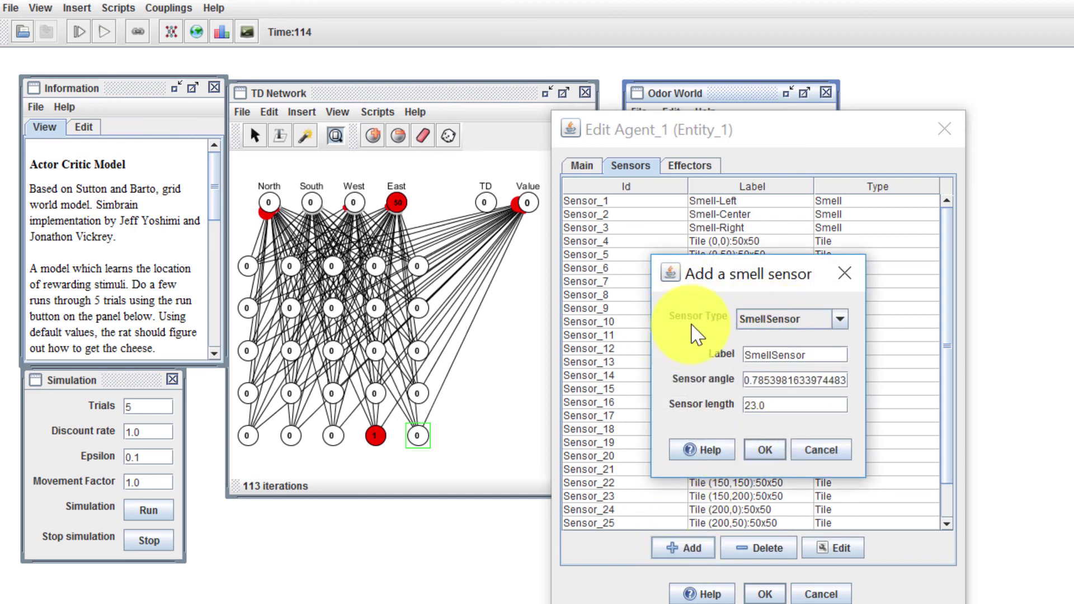
left_click(821, 450)
Step: Delete tile sensors Sensor_6 through Sensor_21, confirm, and run the simulation again
left_click(719, 268)
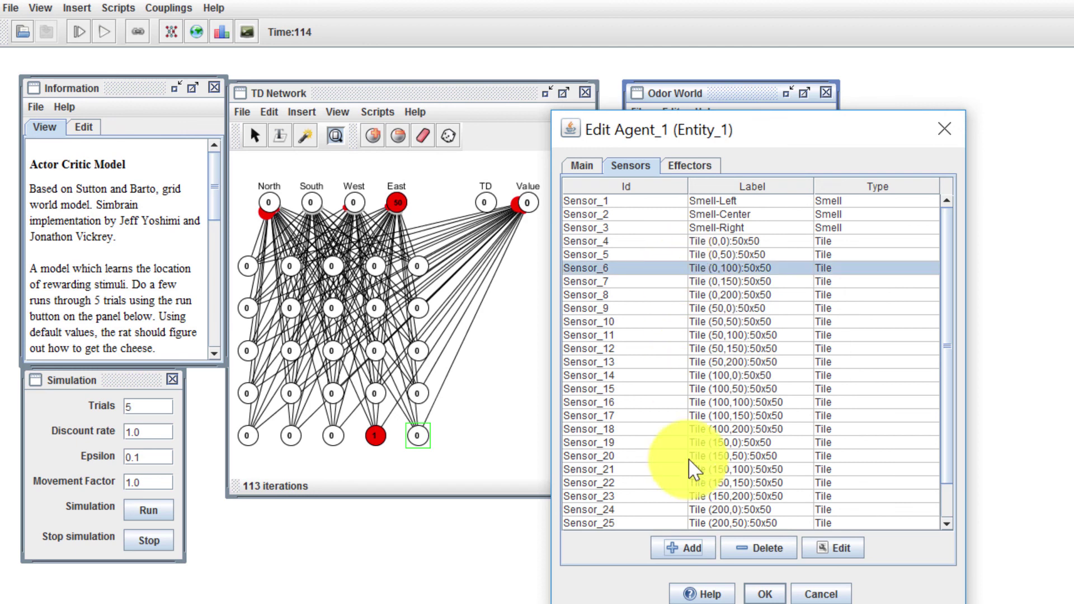
left_click(694, 470, "shift")
left_click(761, 548)
left_click(765, 594)
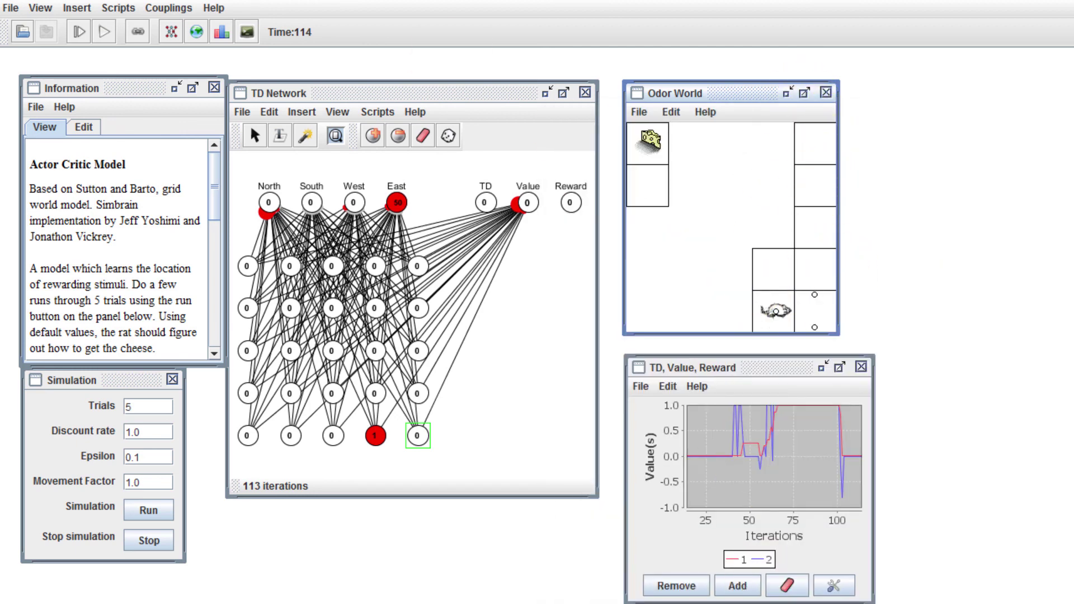
left_click(80, 29)
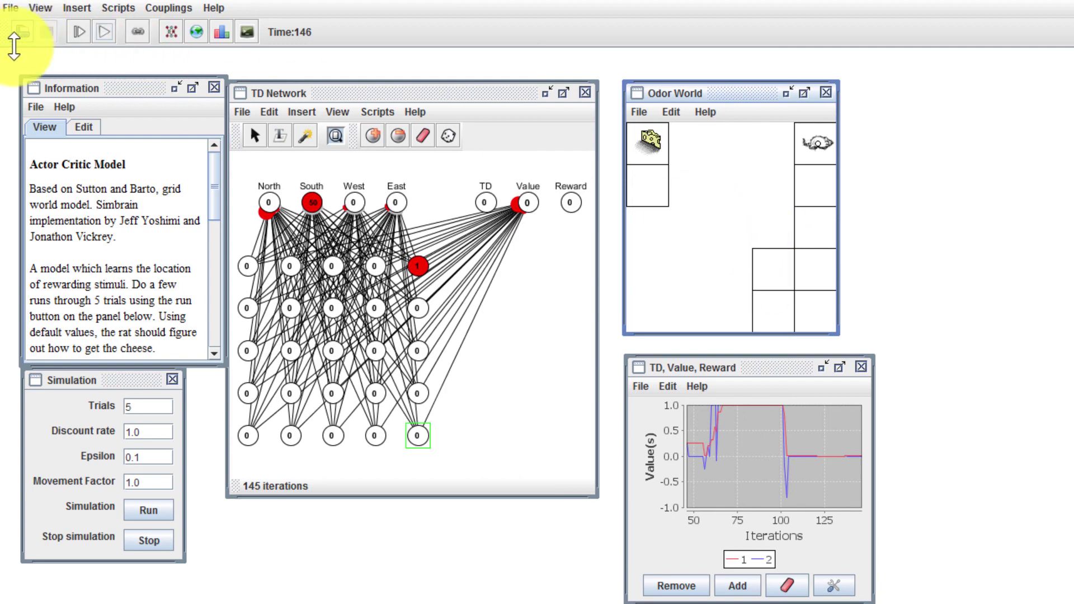
Step: Open the avoider workspace, run it, and move the cheese upward
left_click(22, 32)
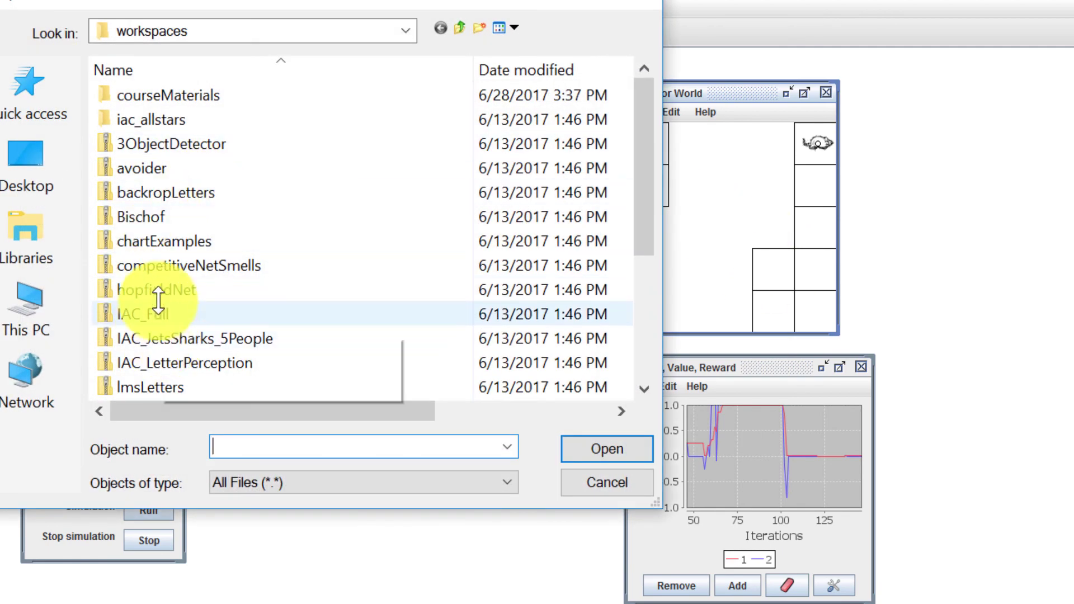
left_click(167, 184)
double_click(168, 168)
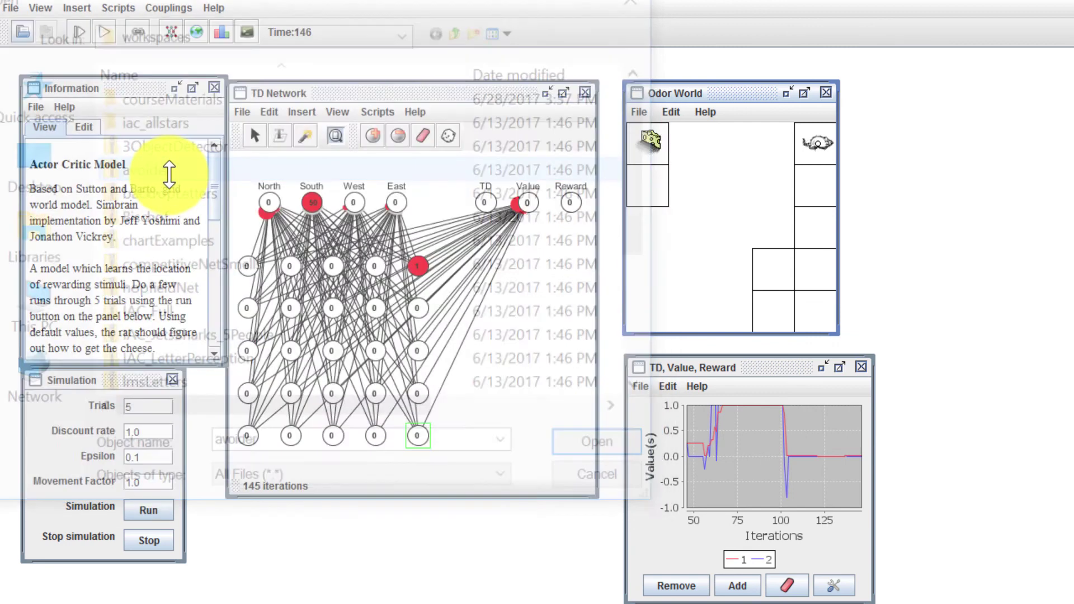
left_click(104, 32)
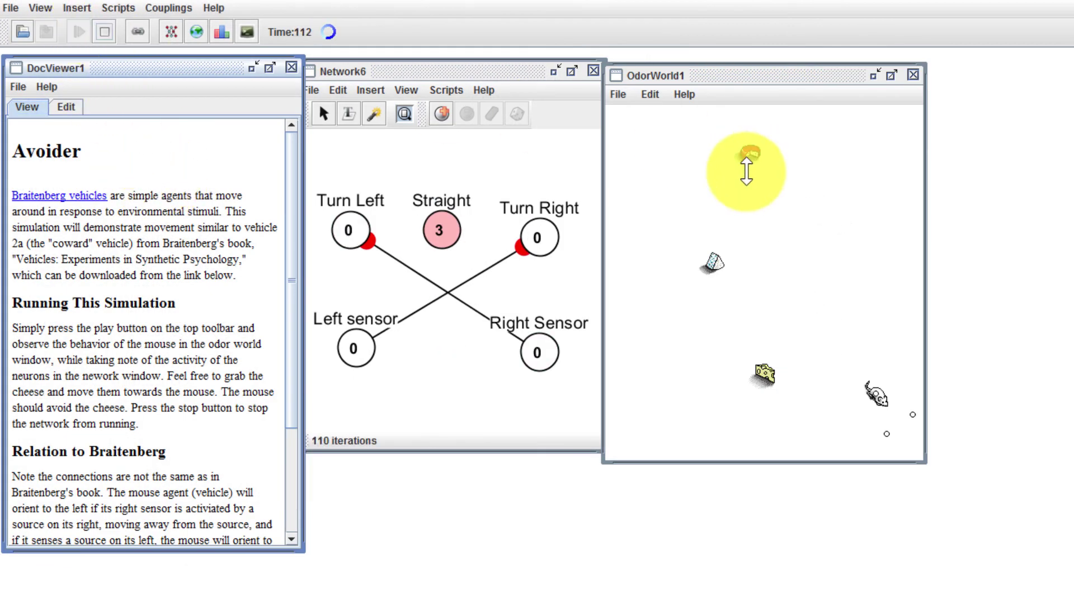
left_click_drag(761, 370, 770, 312)
Step: Stop the Avoider simulation, step it forward four times, then resume running
left_click(104, 32)
left_click(80, 33)
left_click(81, 31)
left_click(82, 31)
left_click(83, 30)
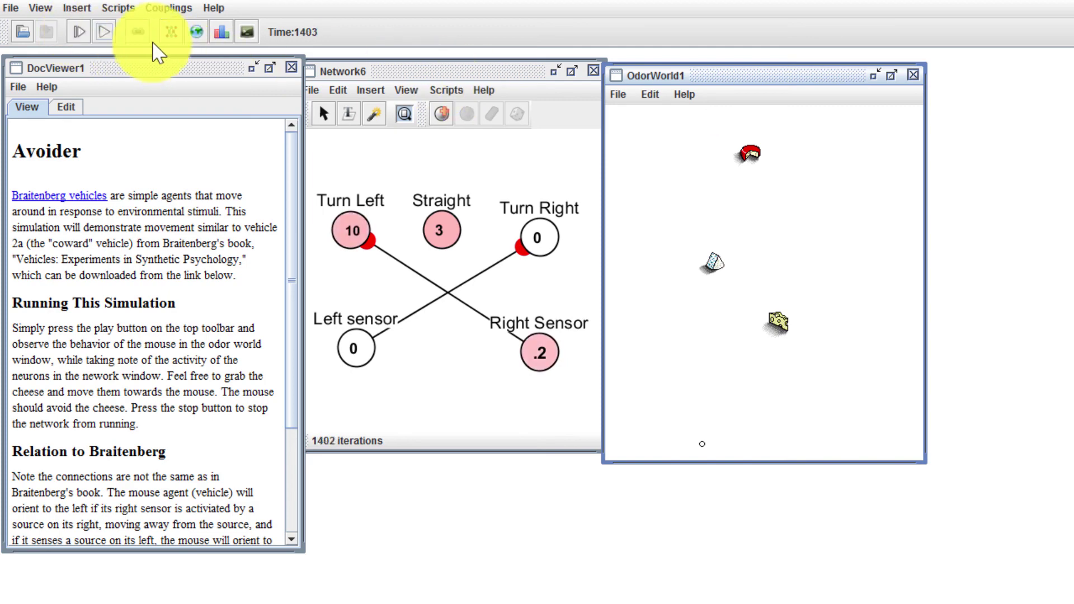
left_click(105, 32)
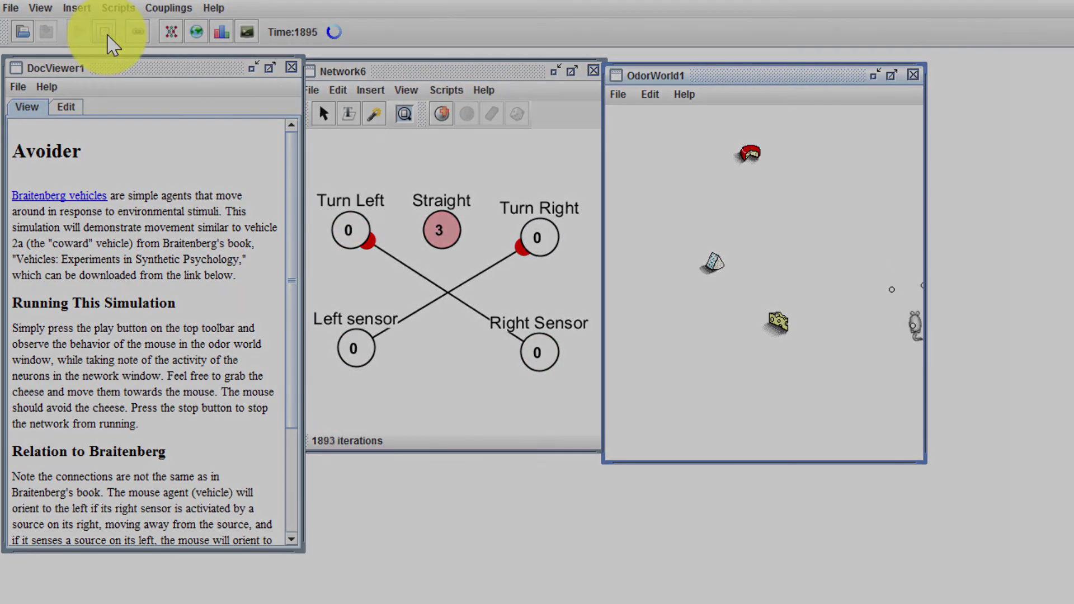